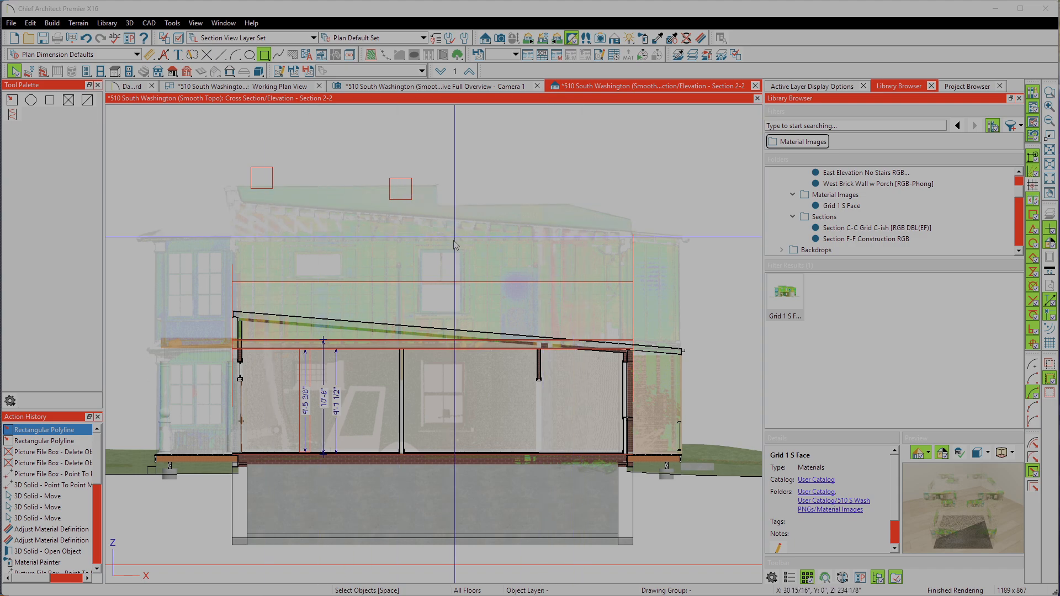
Step: Examine the Section 2-2 view, then locate its S2 marker and the other section markers around the building in the Working Plan View
scroll(463, 269, down, 2)
scroll(461, 264, down, 2)
scroll(373, 214, up, 1)
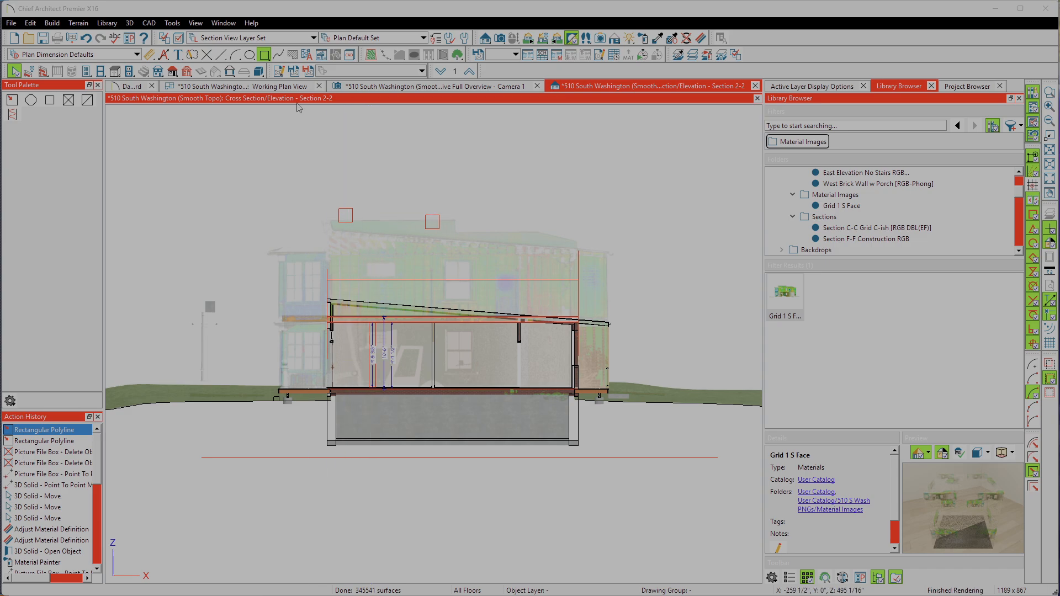
click(267, 88)
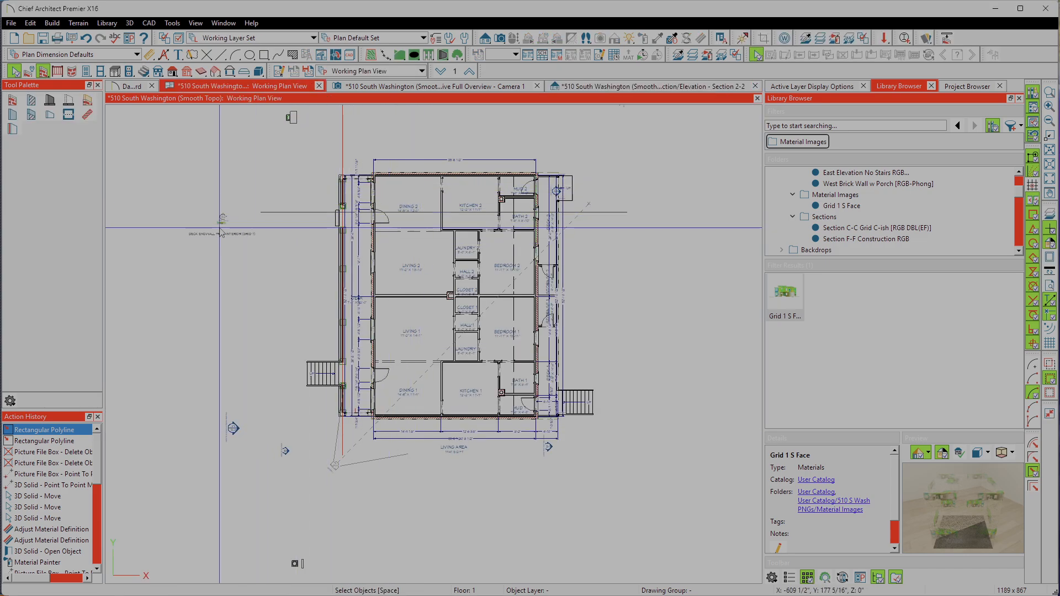
scroll(219, 229, up, 4)
scroll(220, 231, up, 3)
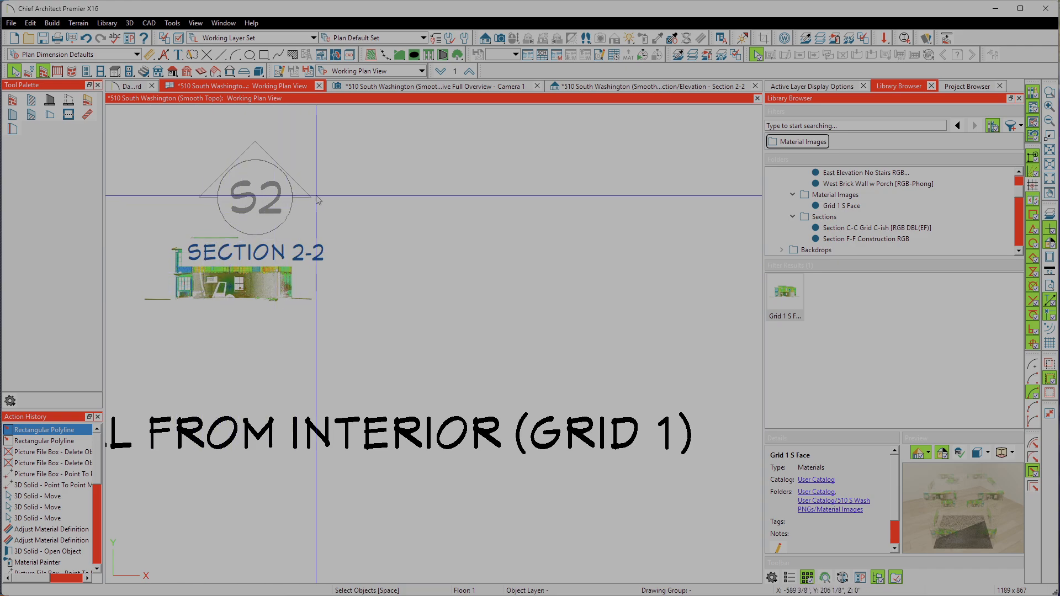
scroll(204, 178, down, 3)
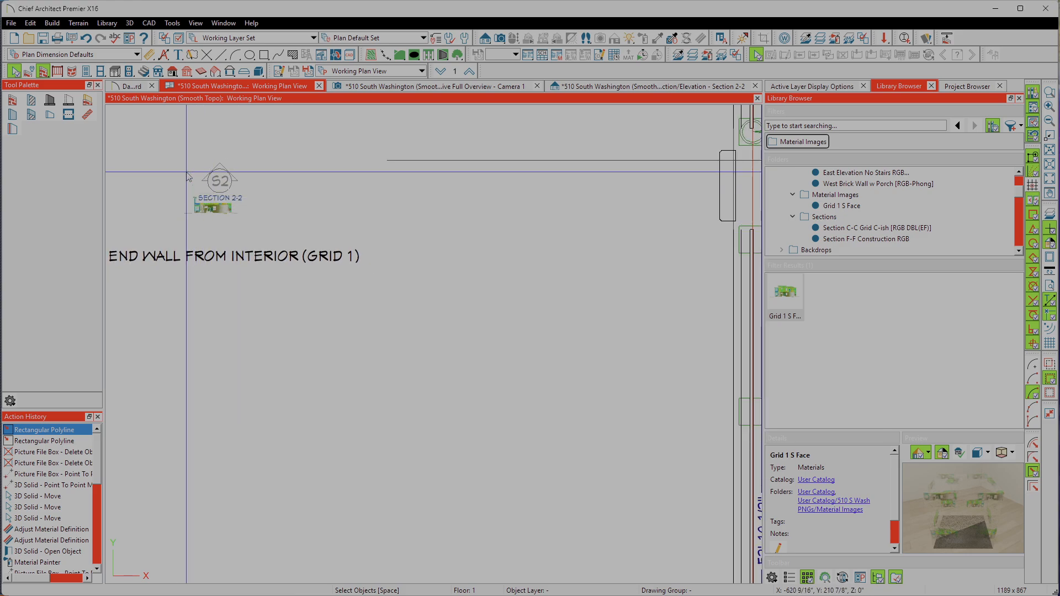
scroll(188, 174, down, 3)
scroll(190, 352, up, 2)
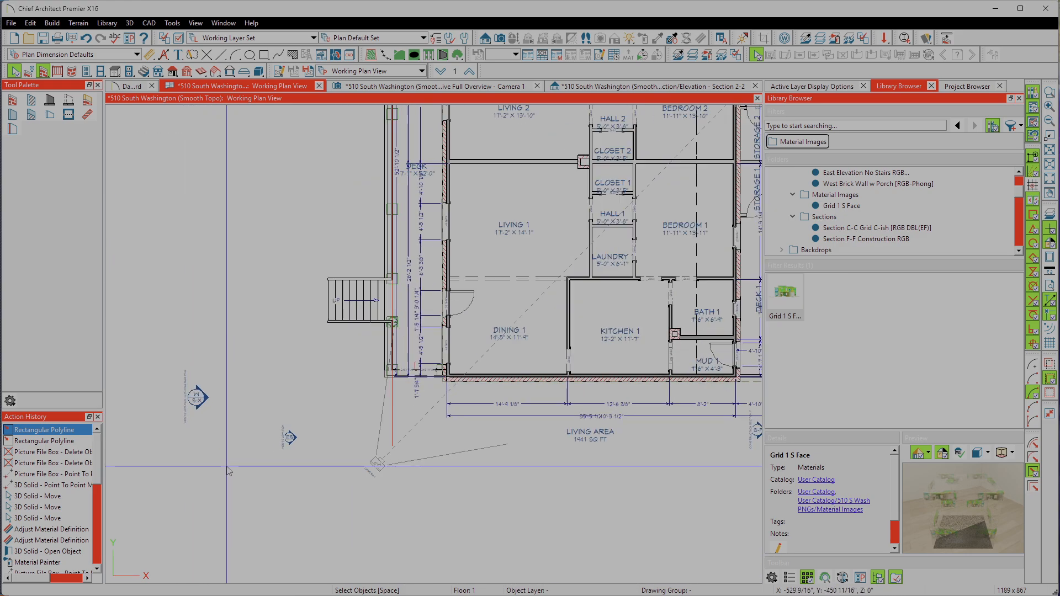
scroll(189, 353, up, 3)
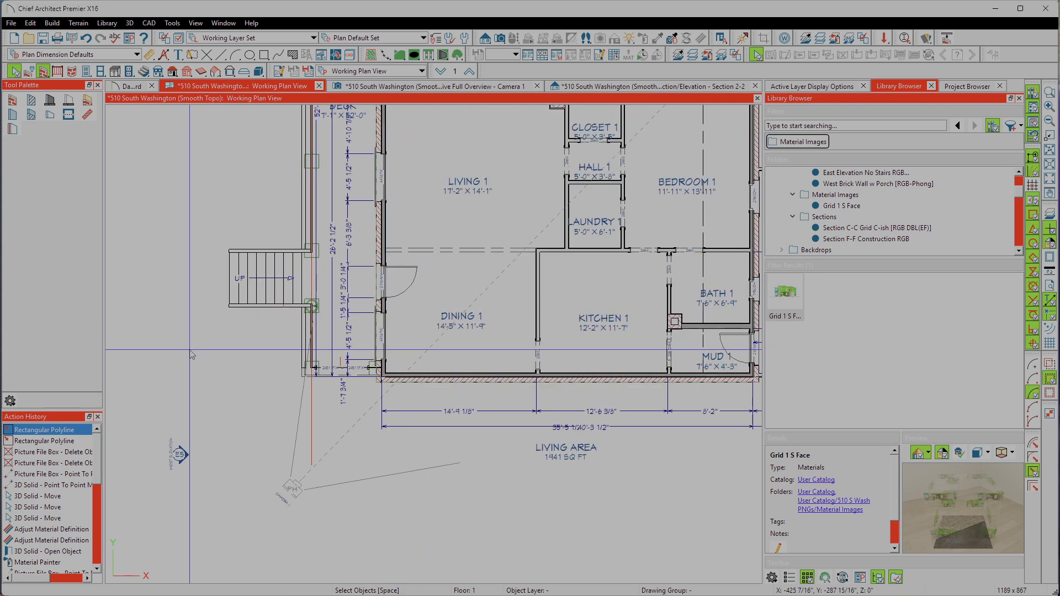
scroll(177, 351, down, 1)
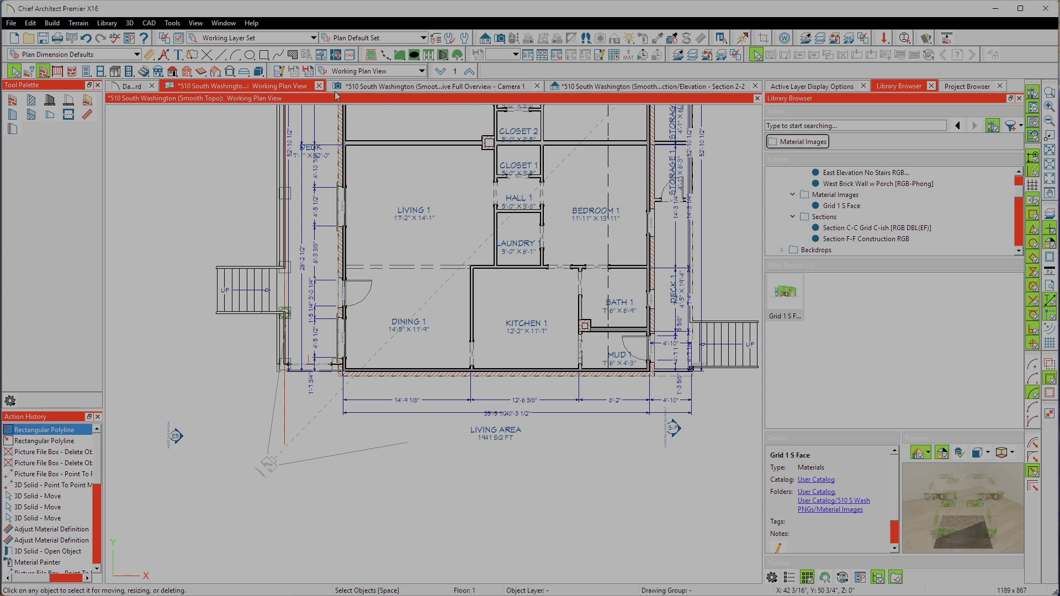
Step: Draw a Back Clipped Cross Section just below the west deck stairs, looking south towards the building's end wall
click(489, 40)
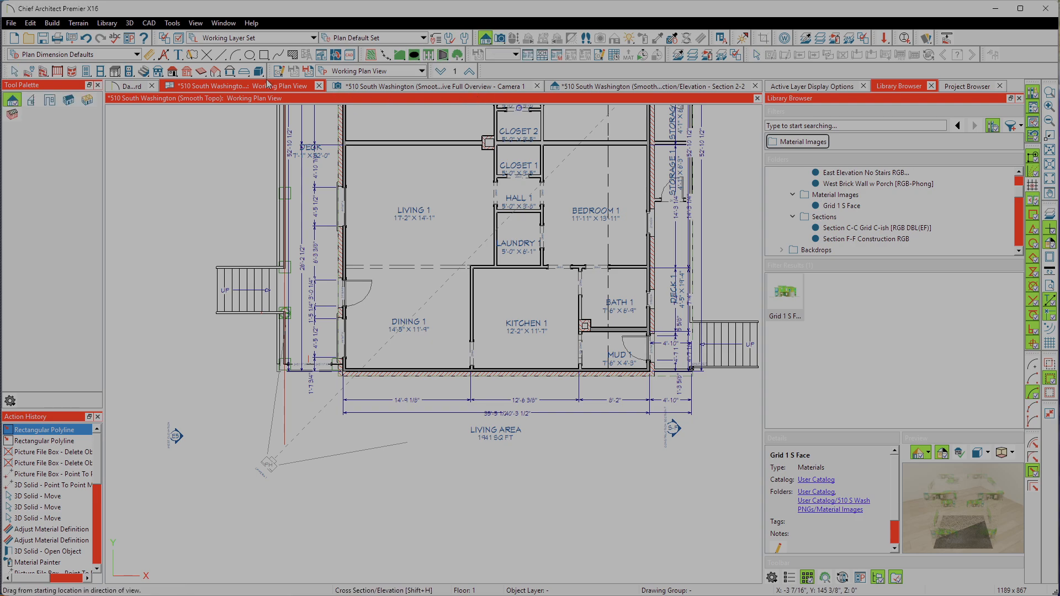
click(31, 103)
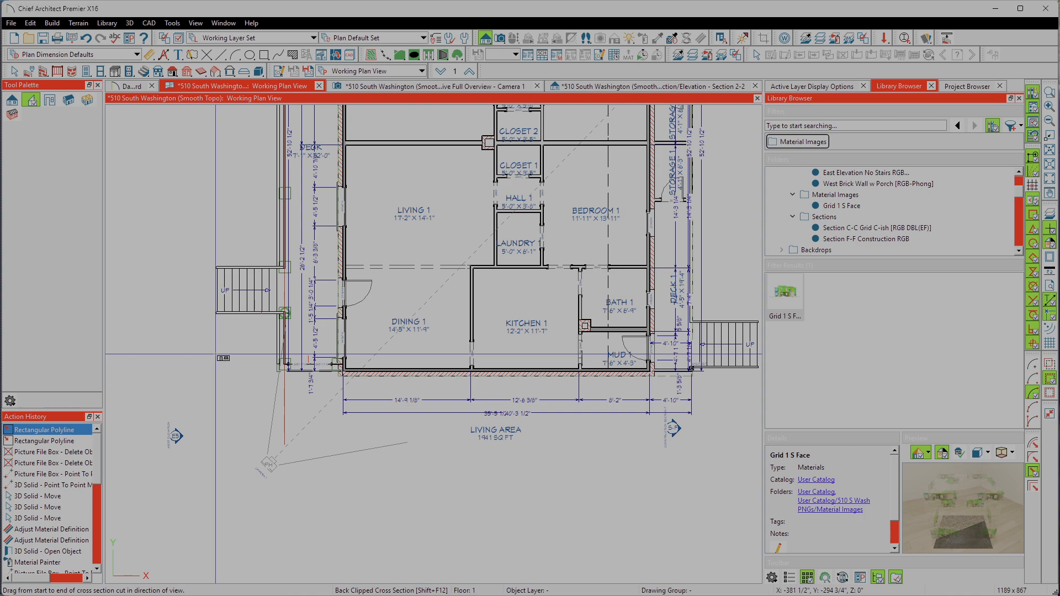
drag(215, 354, 221, 409)
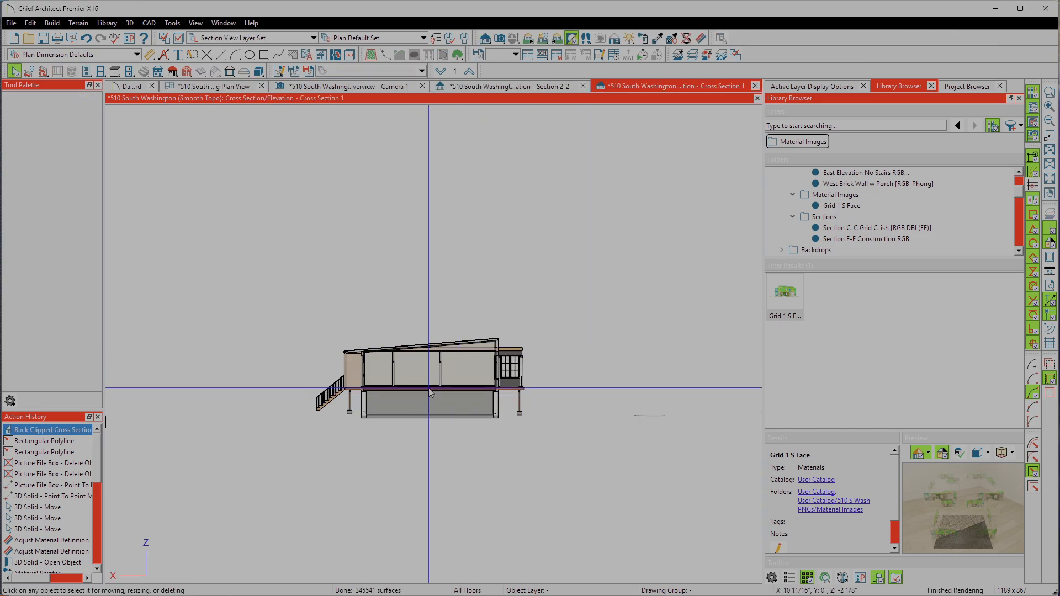
scroll(425, 391, up, 3)
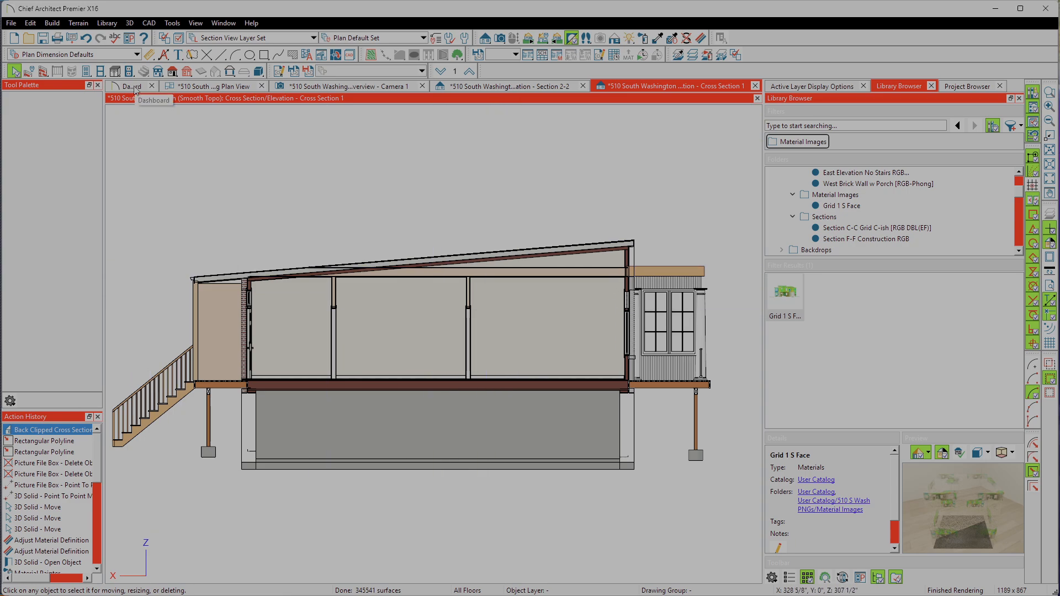
Step: Return to the Working Plan View, close the Dashboard, and compare the S2 section marker with the new cross section's marker
click(192, 88)
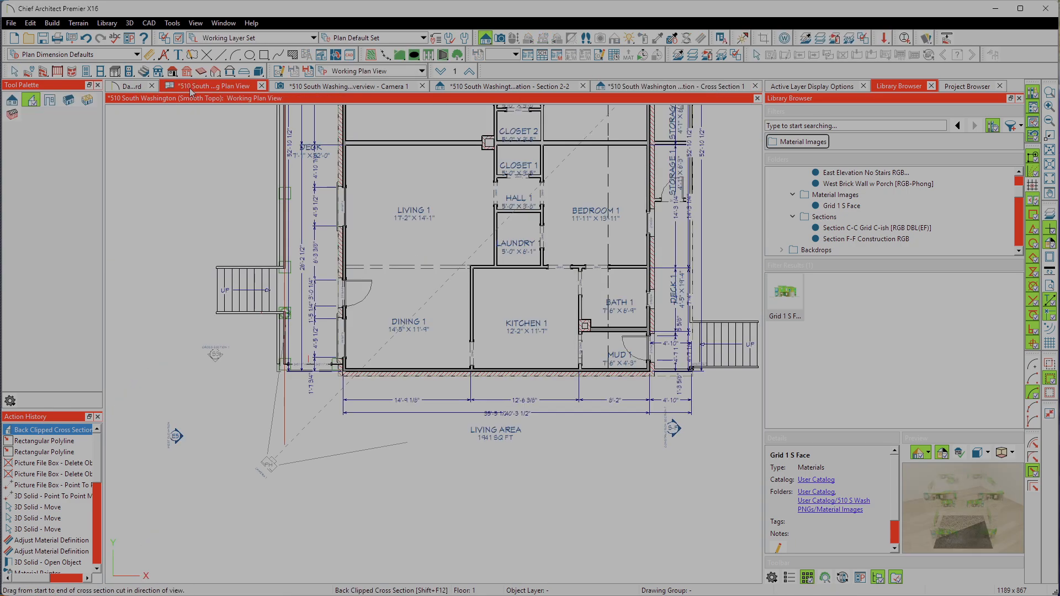
click(150, 87)
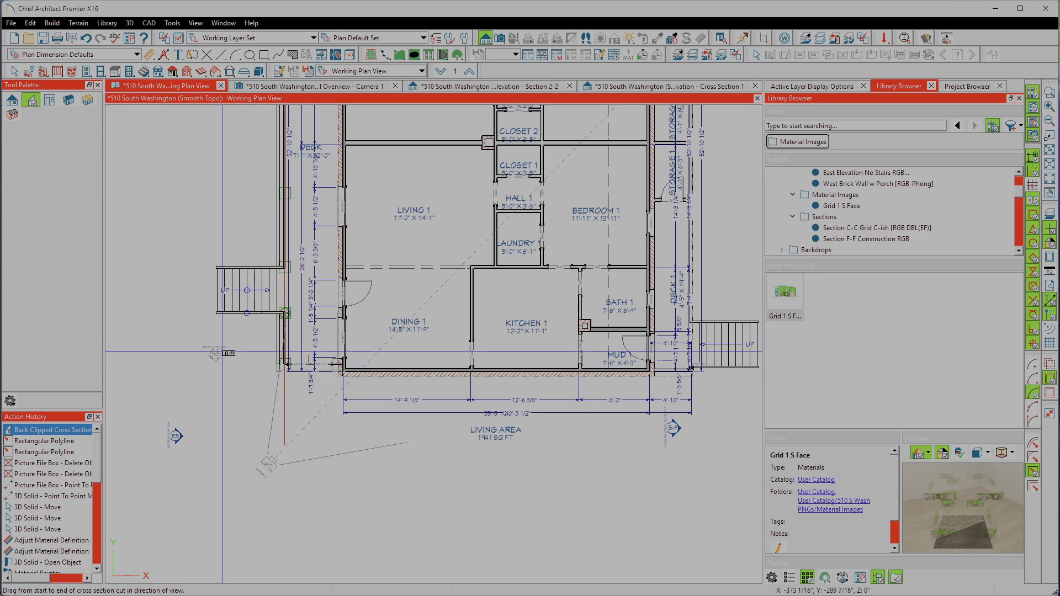
scroll(222, 351, down, 3)
scroll(127, 174, up, 5)
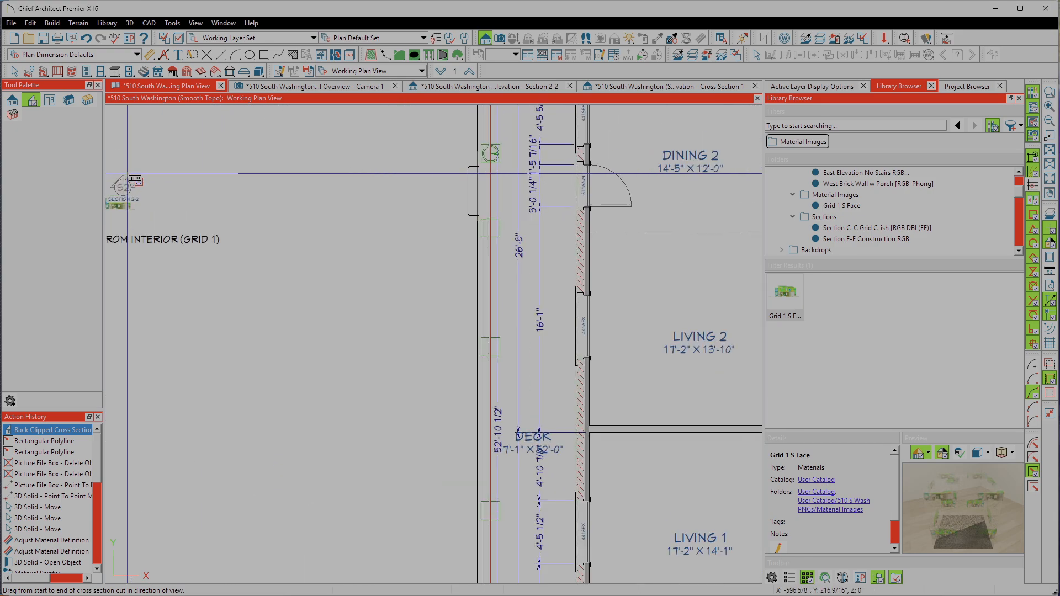
scroll(127, 173, down, 3)
scroll(132, 261, up, 4)
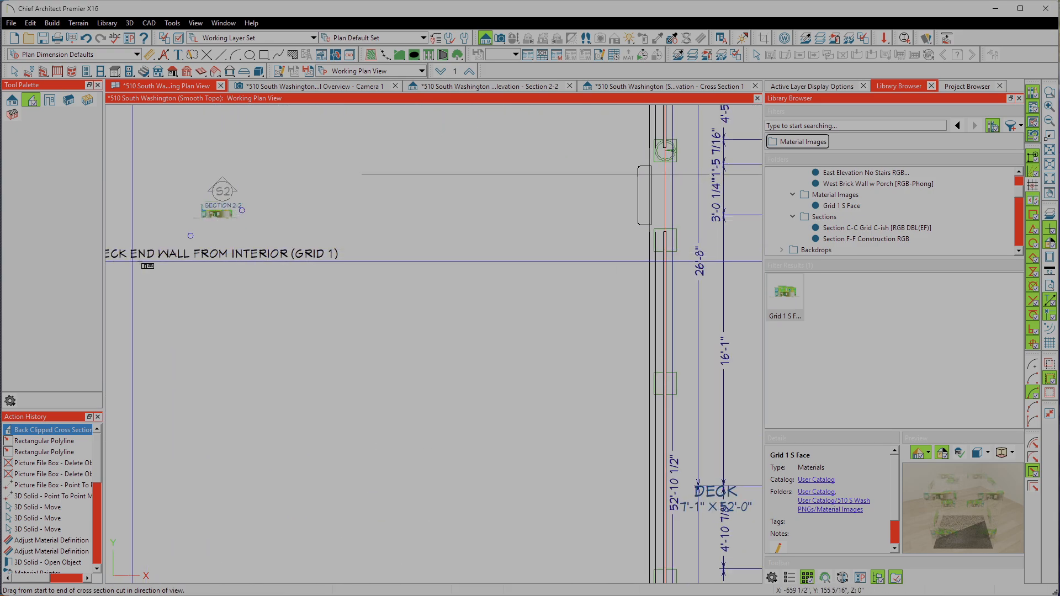
scroll(226, 166, down, 3)
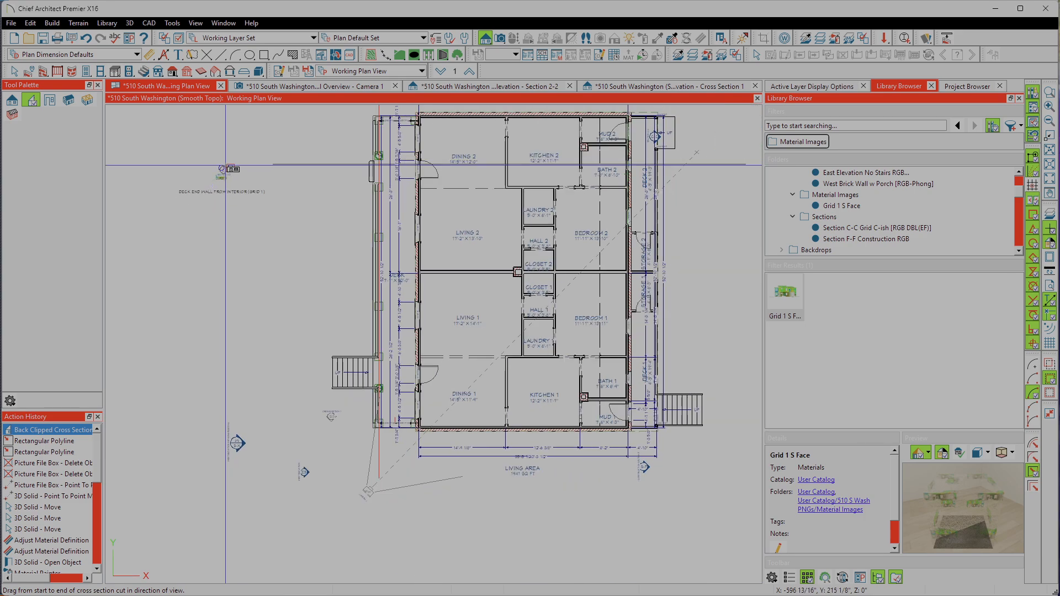
scroll(342, 305, up, 3)
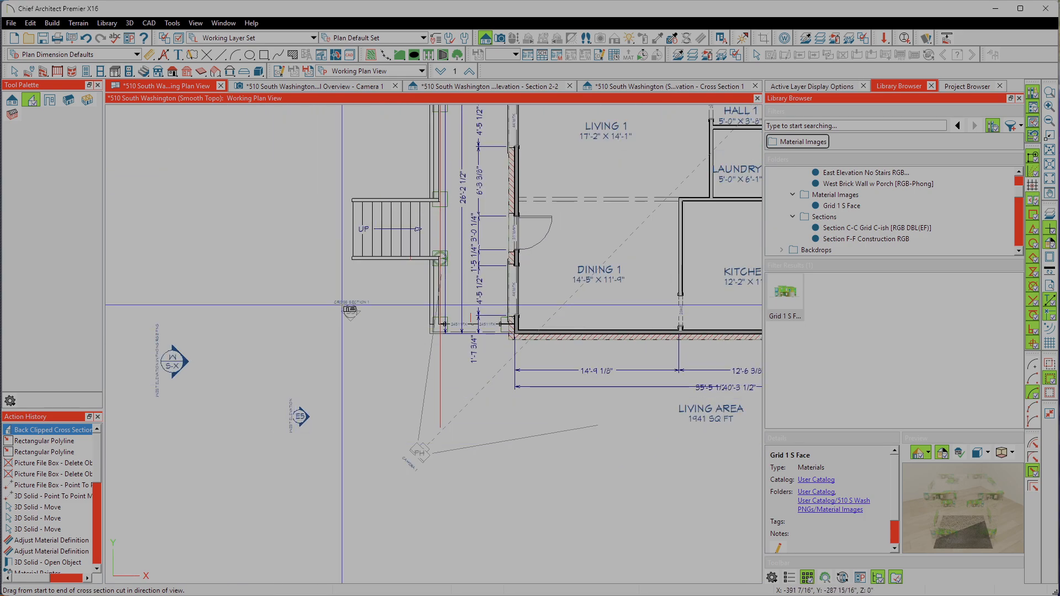
Step: Rename the new cross section below the deck stairs to Section Grid 7
scroll(350, 310, up, 3)
click(305, 340)
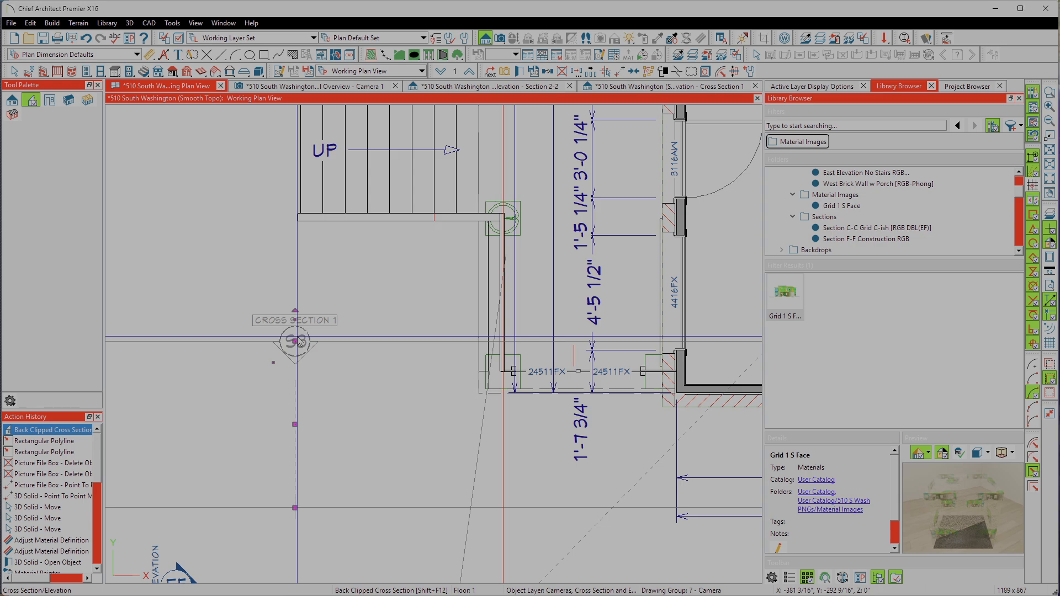
double_click(299, 341)
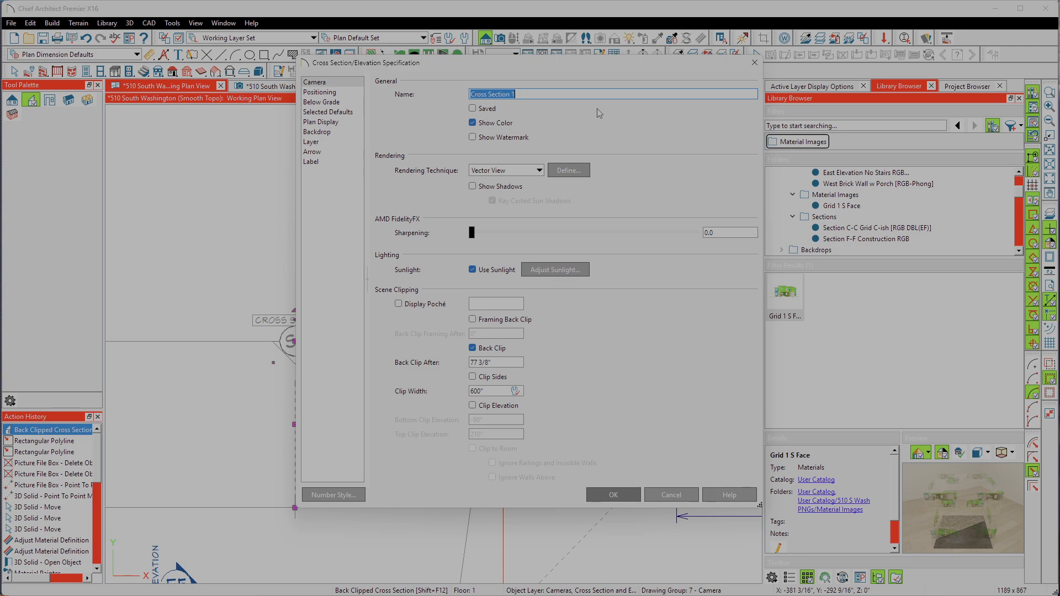
text(S)
click(614, 495)
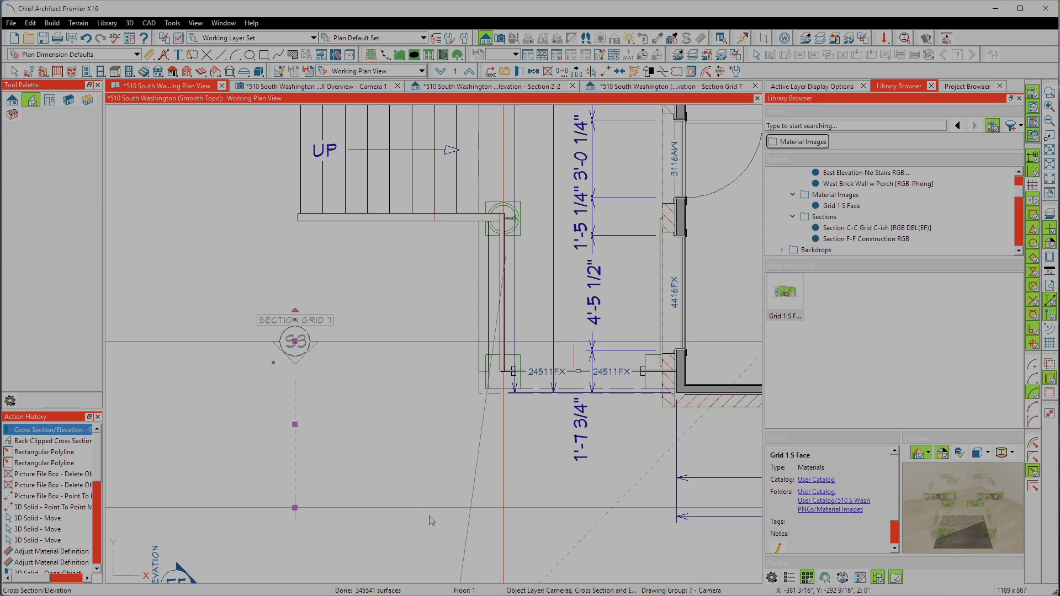
Step: Shorten the back clip distance of the Section Grid 7 camera to about 3'-1 9/16", just beyond the south end wall
scroll(370, 485, down, 4)
scroll(370, 485, down, 3)
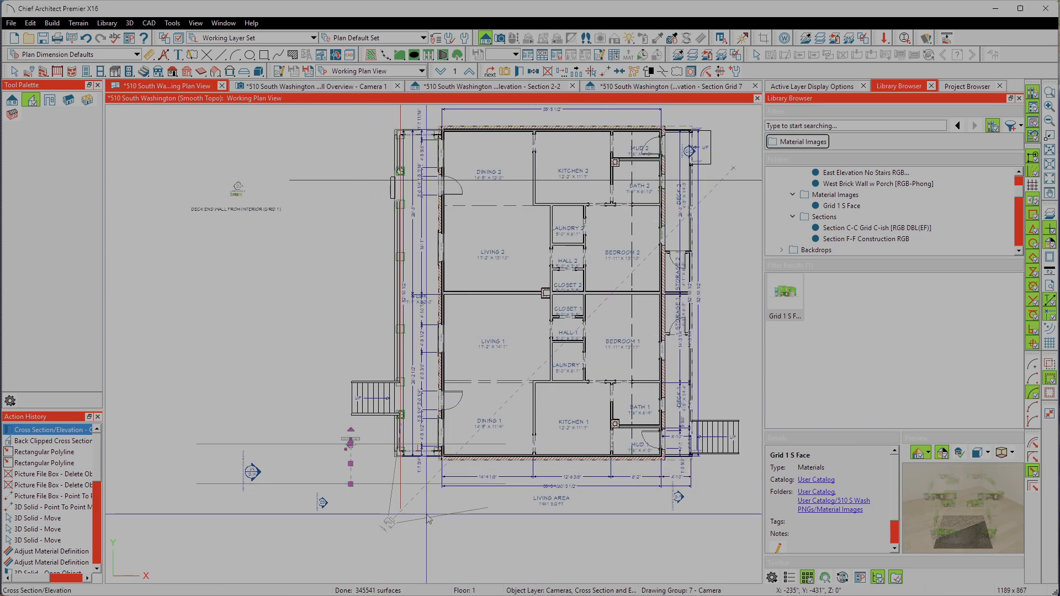
scroll(427, 512, up, 2)
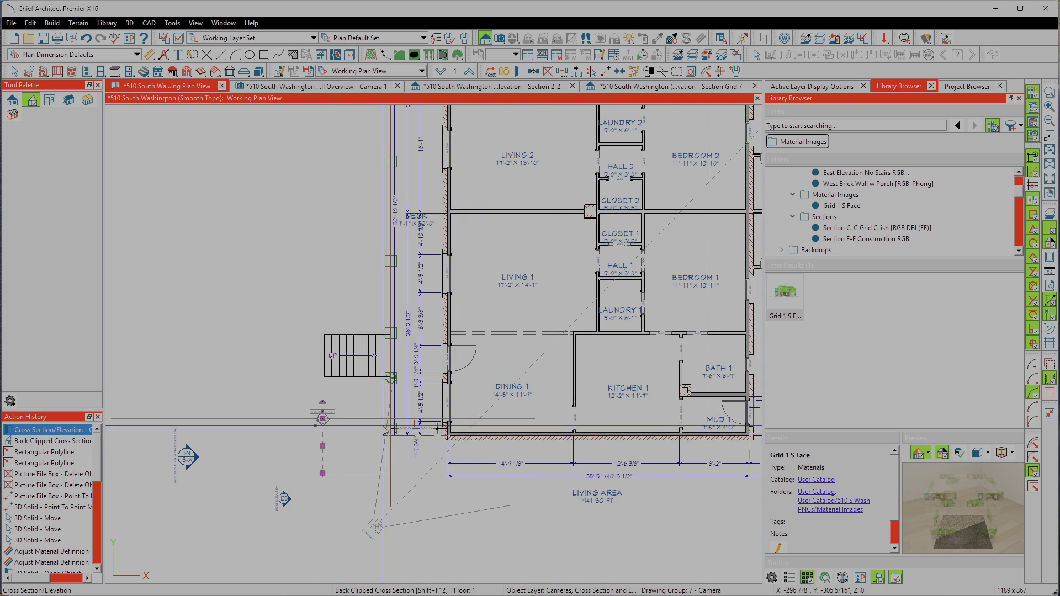
scroll(489, 424, up, 3)
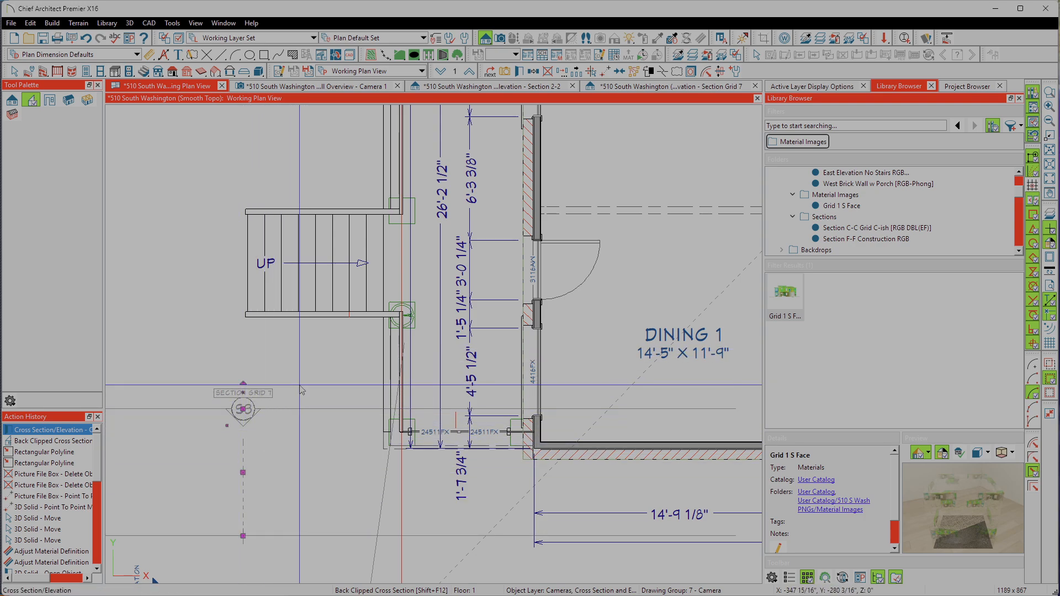
scroll(302, 390, down, 2)
scroll(268, 467, up, 3)
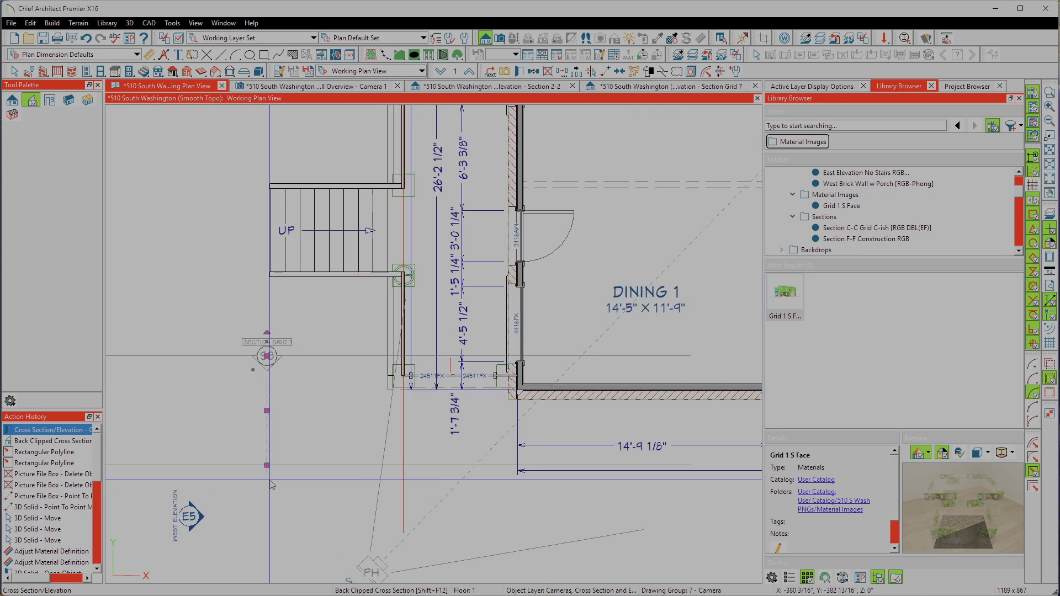
drag(266, 461, 267, 392)
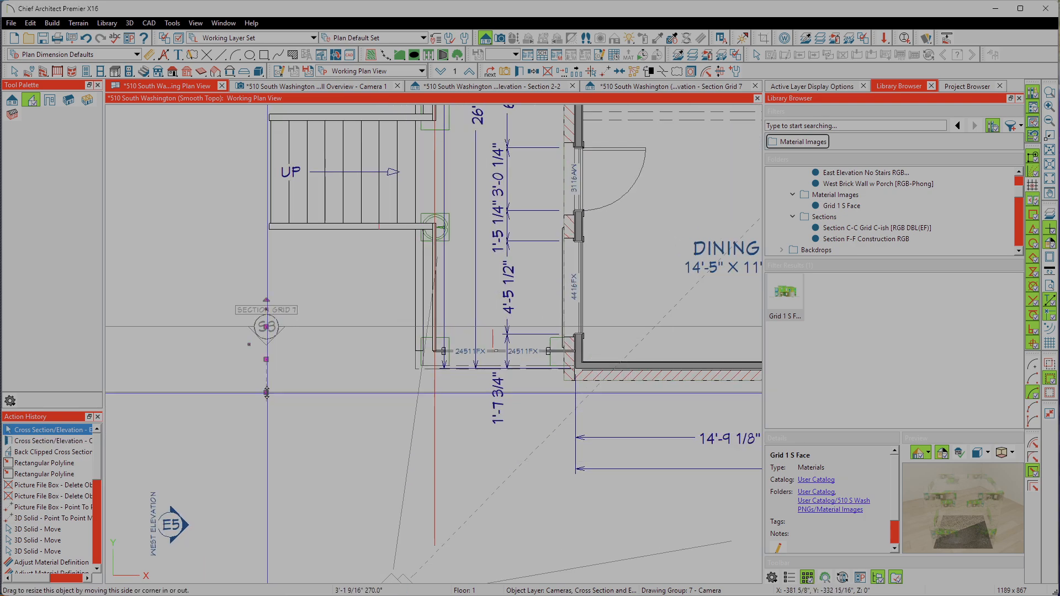
scroll(237, 426, down, 1)
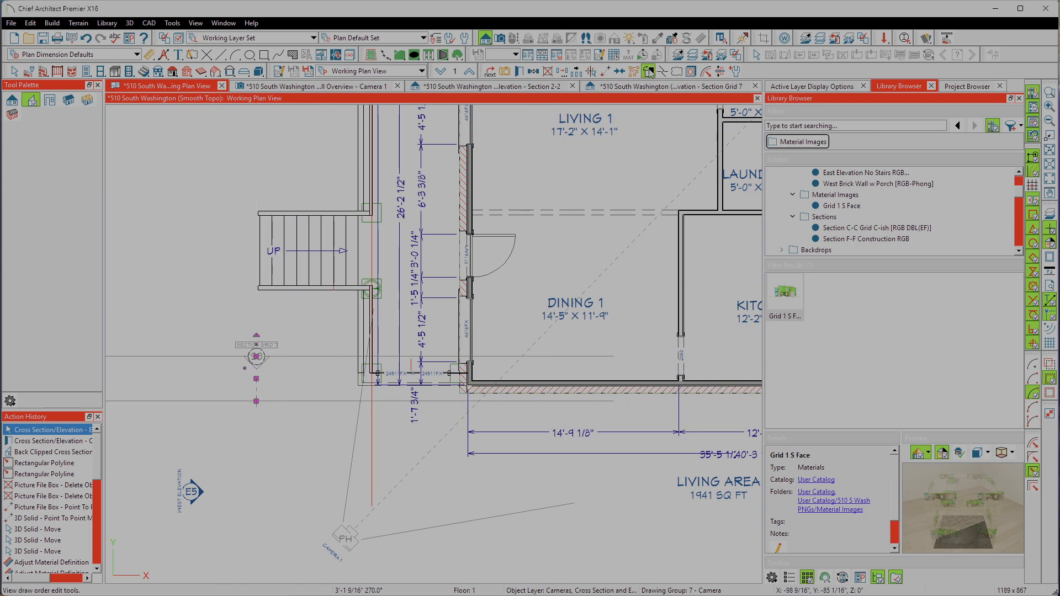
Step: Switch to the Section Grid 7 view and inspect the clipped model
click(641, 88)
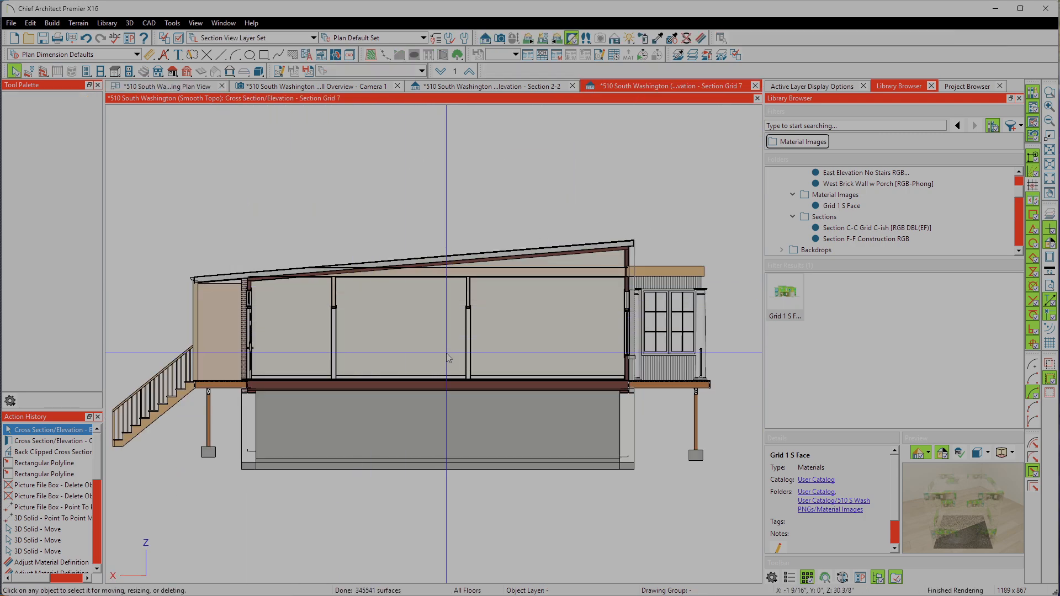
scroll(665, 347, down, 4)
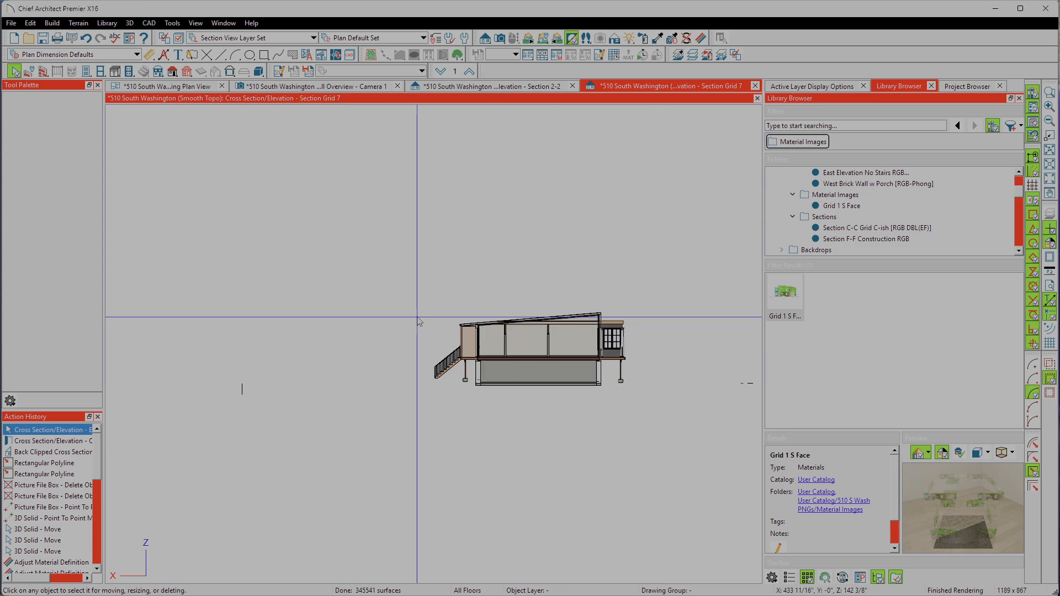
scroll(420, 321, up, 2)
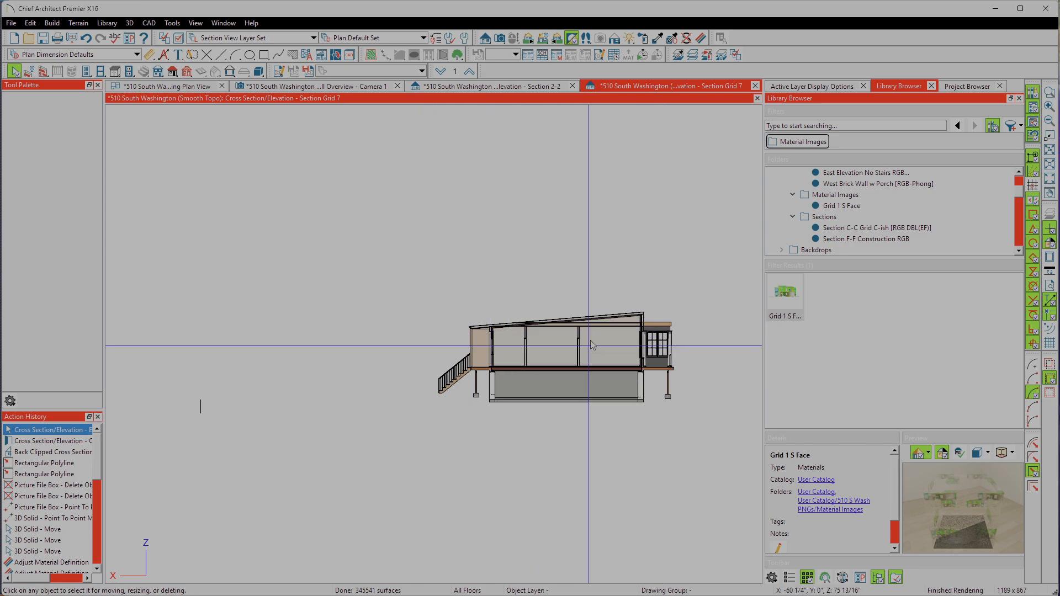
mouse_move(247, 593)
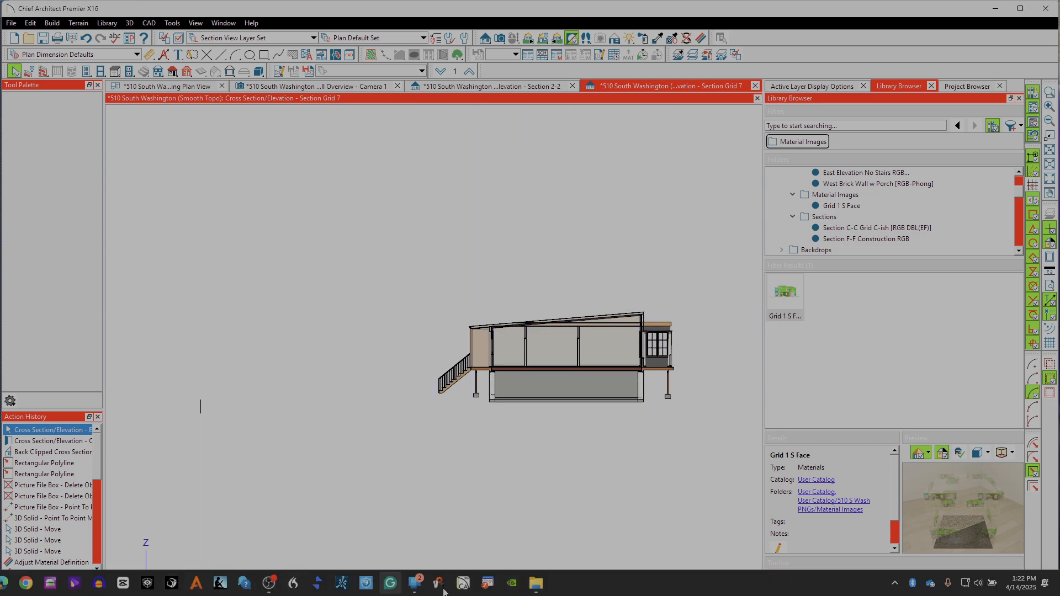
click(537, 584)
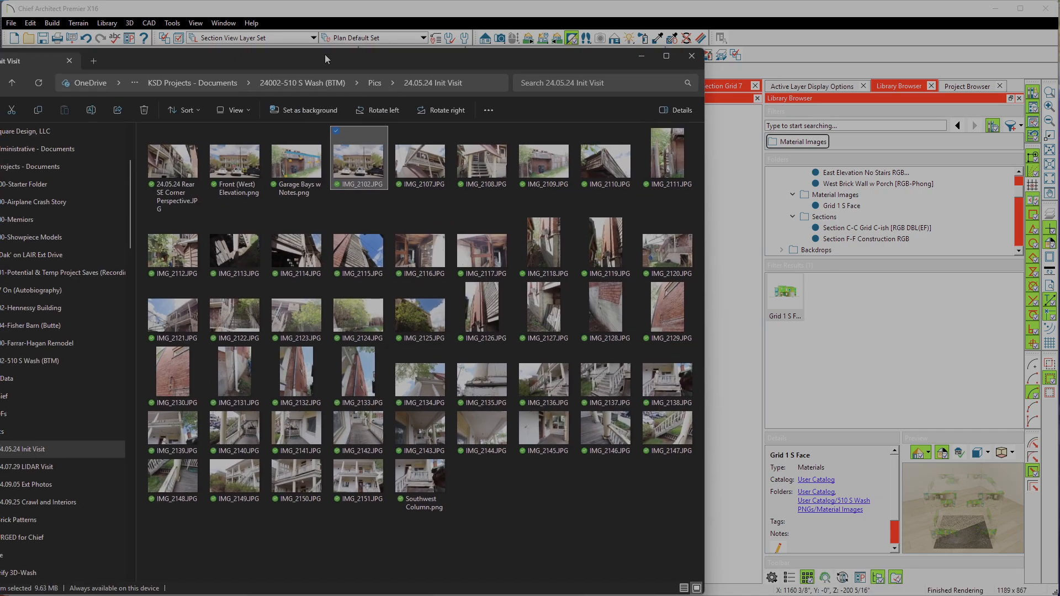
drag(324, 54, 426, 24)
click(72, 402)
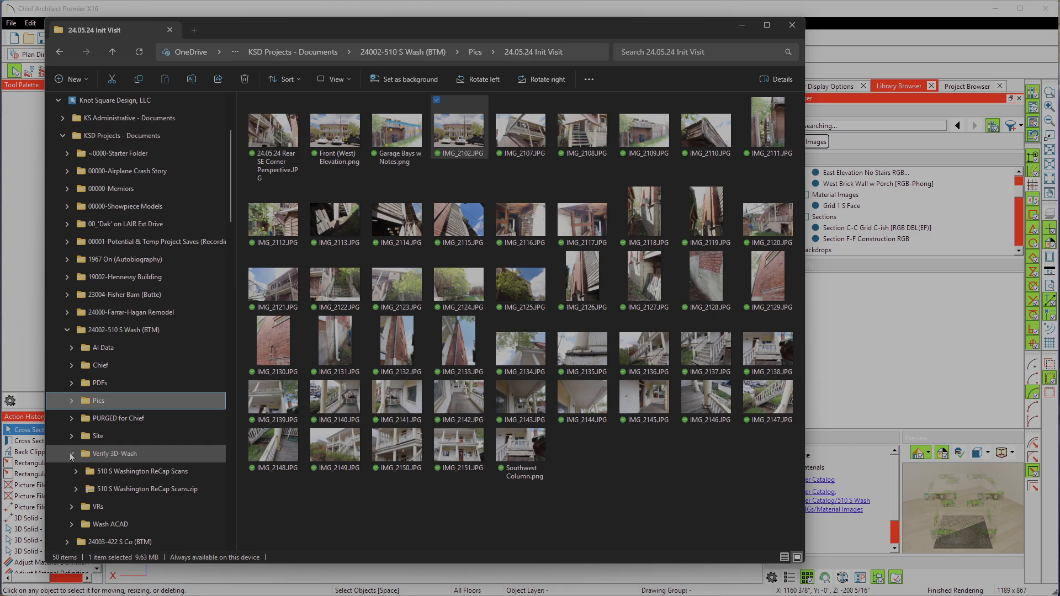
click(72, 454)
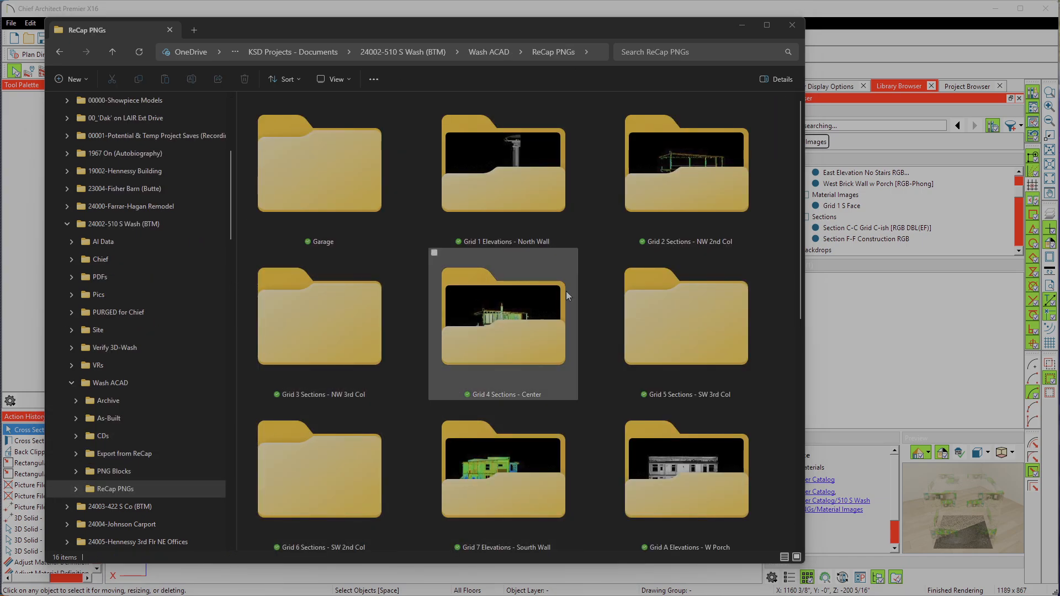
scroll(554, 288, down, 6)
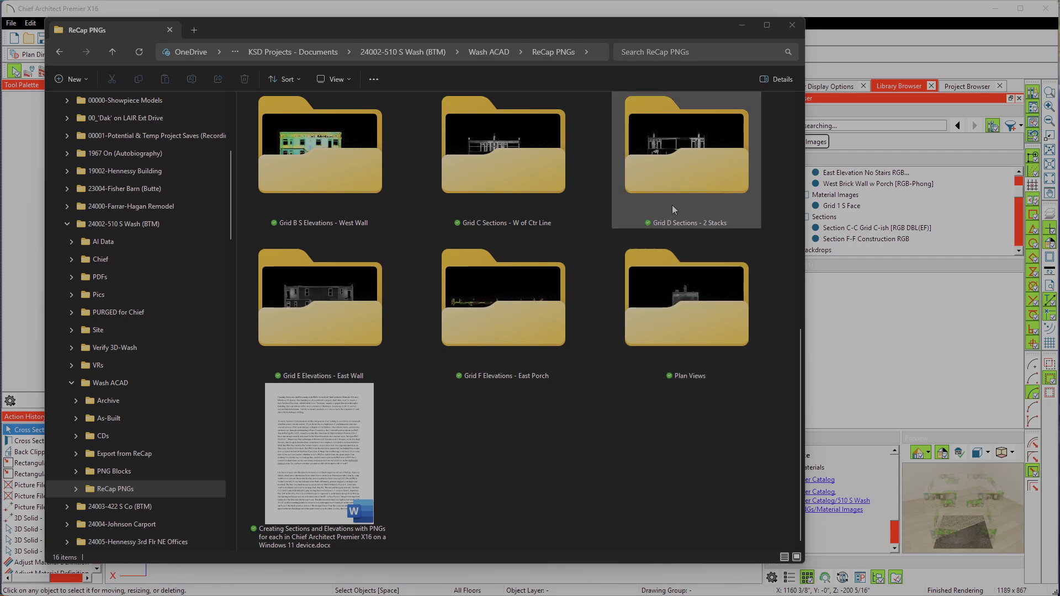
scroll(367, 204, up, 1)
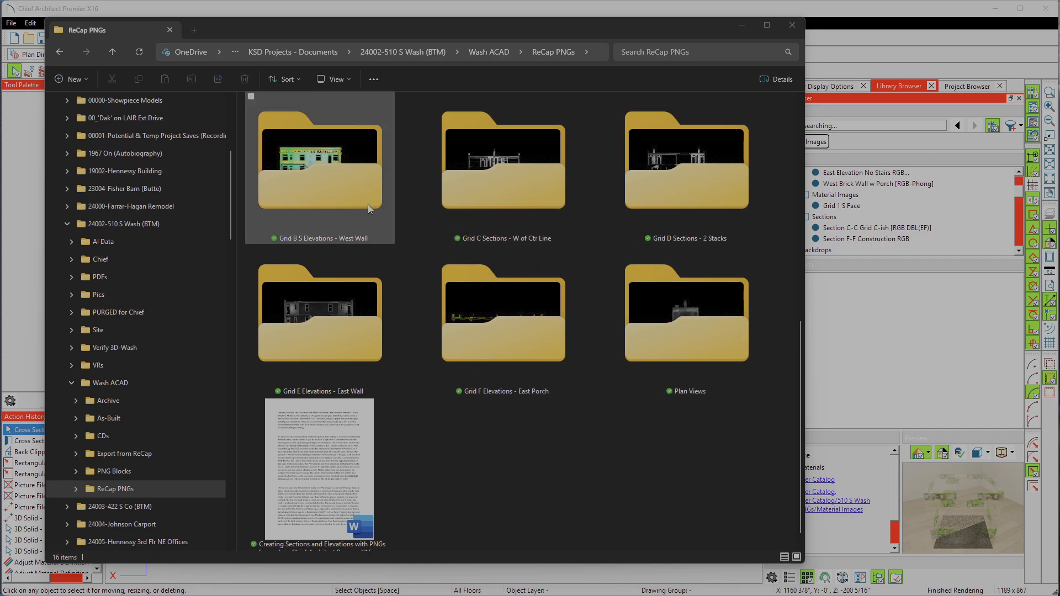
Step: Open the Grid 7 Elevations - Sourth Wall folder and locate Deck End Wall from Interior (Inclusive).png, moving File Explorer off the model view
scroll(525, 218, up, 2)
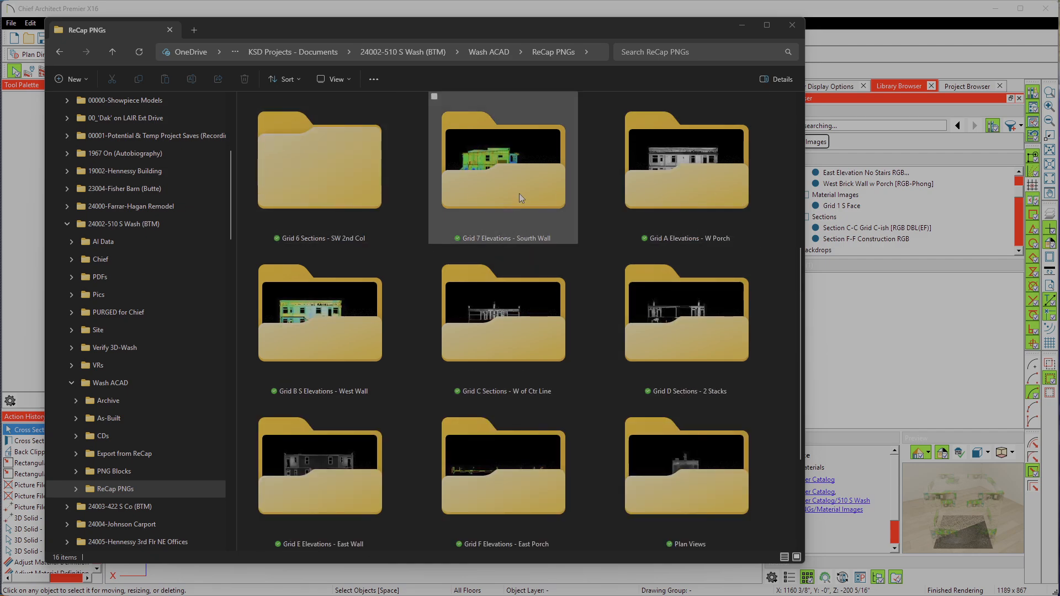
double_click(509, 174)
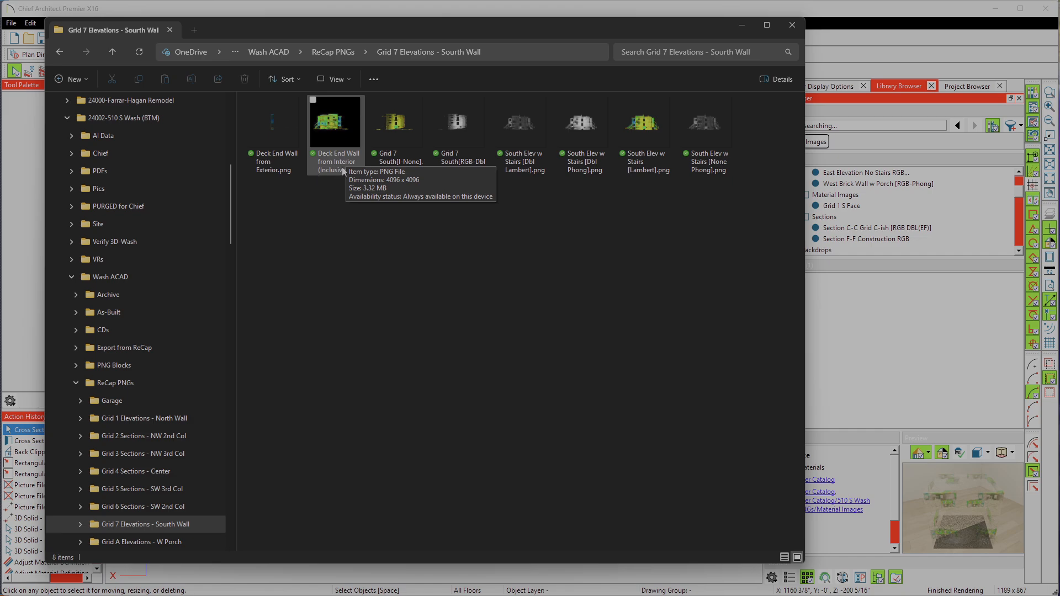
click(329, 127)
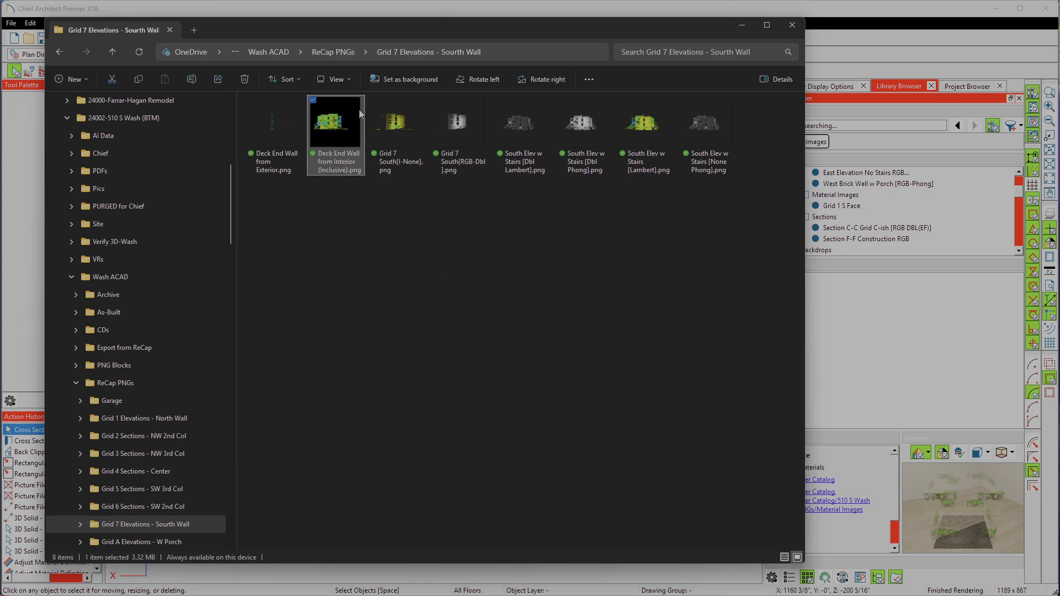
drag(481, 27, 340, 23)
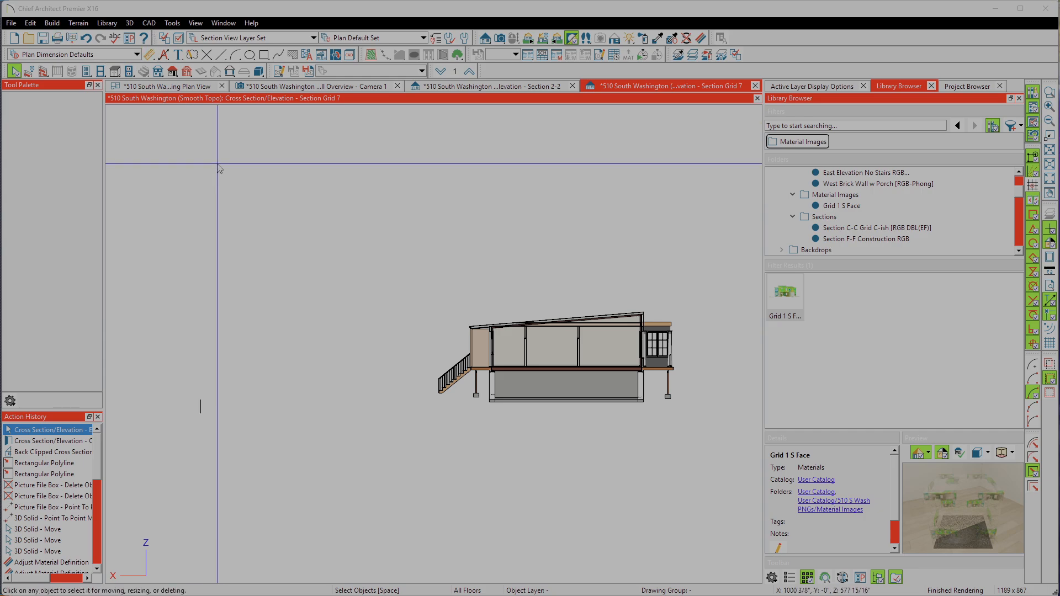
Step: Import the picture Deck End Wall from Interior (Inclusive).png from the Grid 7 Elevations - Sourth Wall folder into the Section Grid 7 view
click(11, 23)
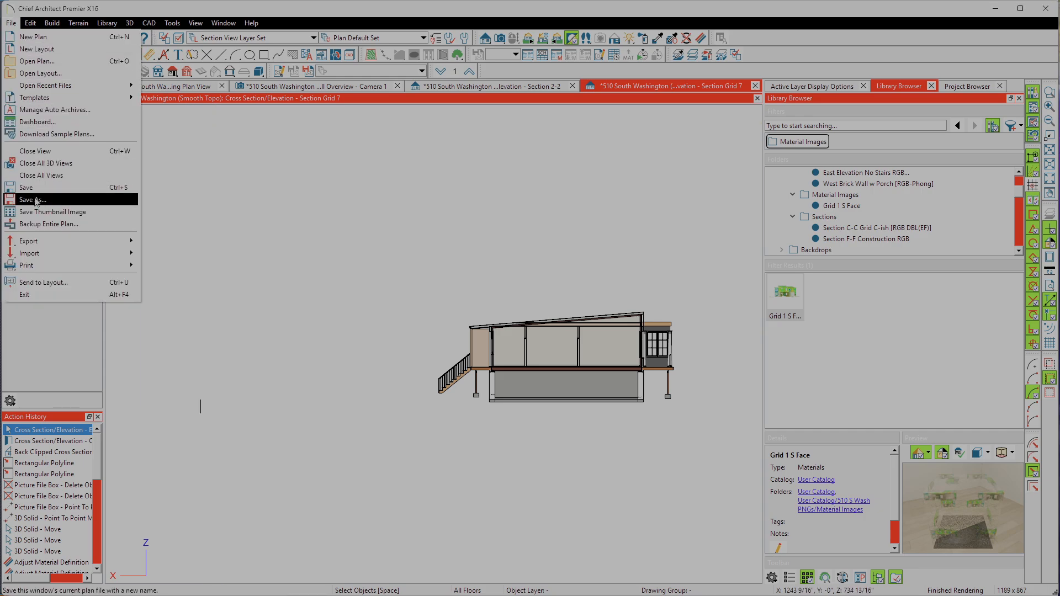
mouse_move(47, 256)
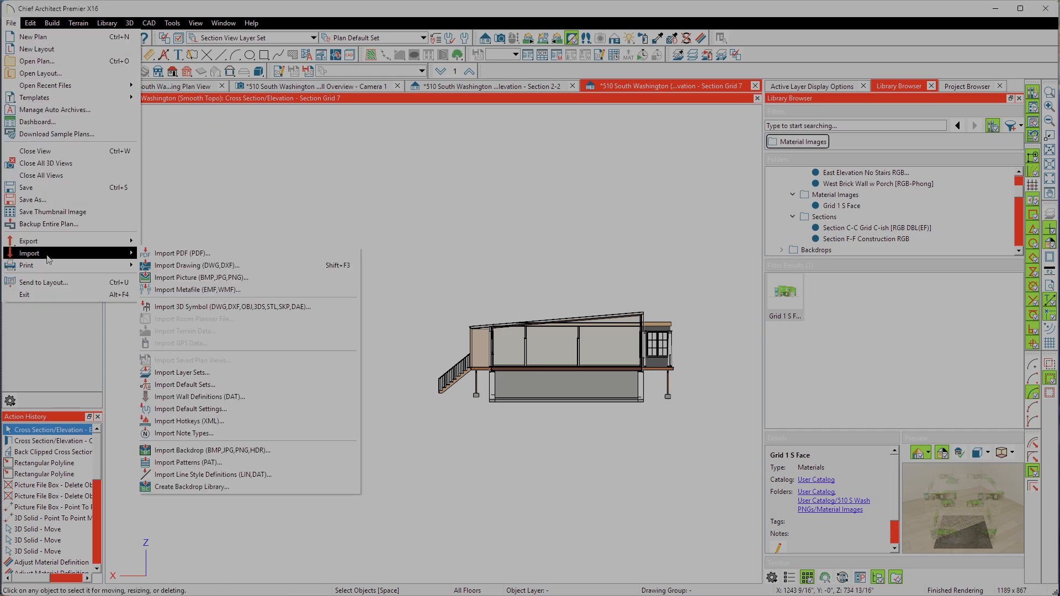
click(159, 277)
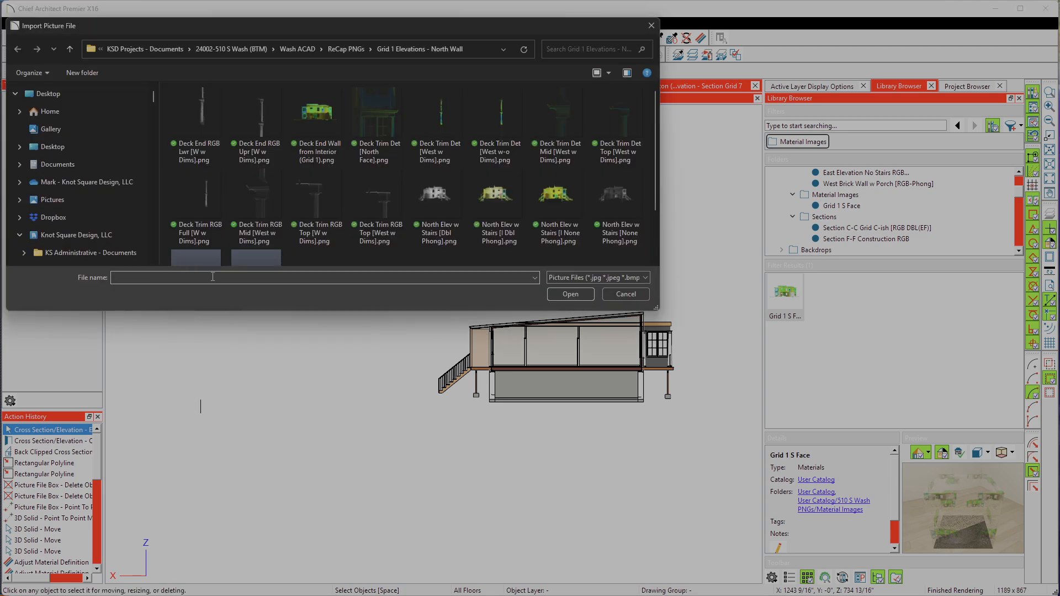
click(343, 49)
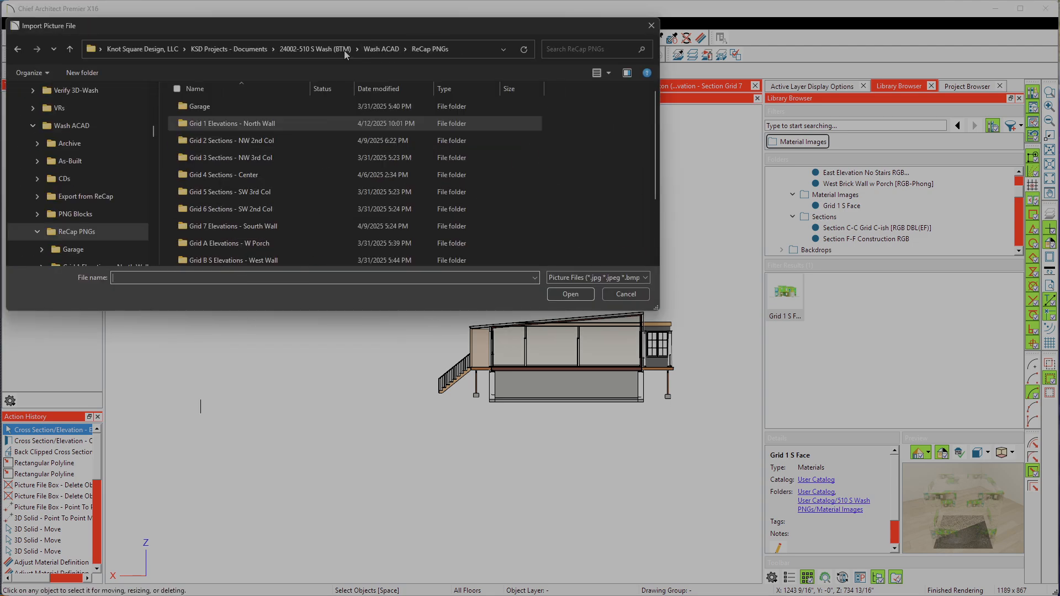
double_click(240, 226)
click(261, 118)
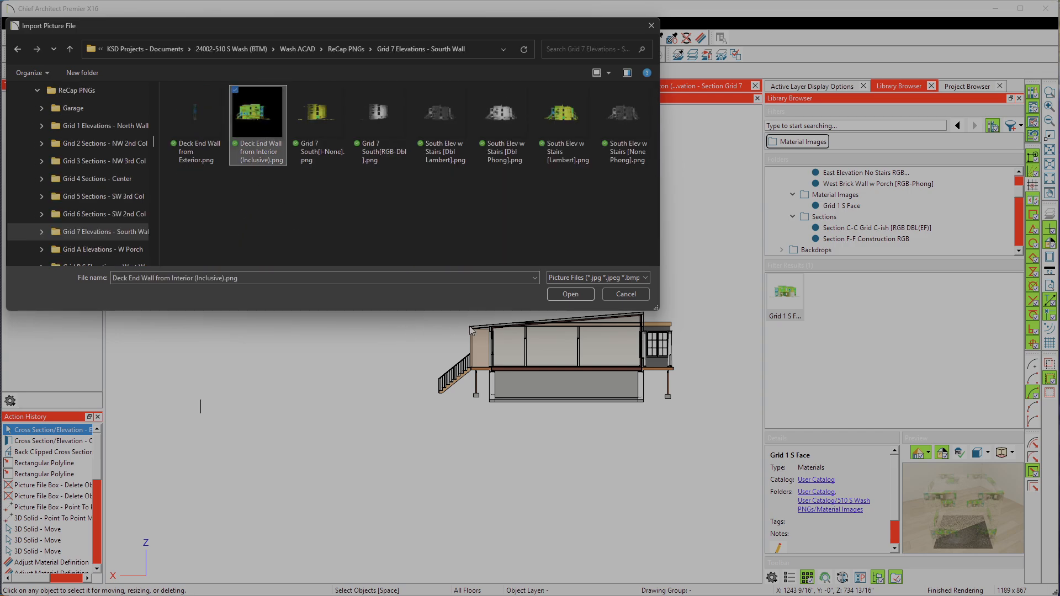
click(558, 291)
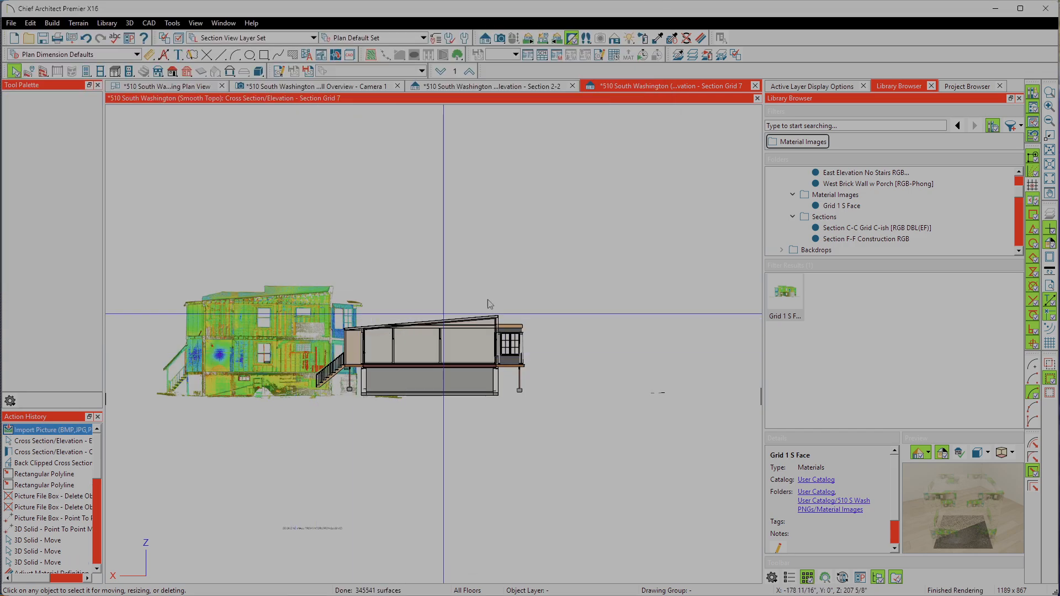
Step: Move the imported scan picture sideways, clear of the model's deck stairs
scroll(572, 260, down, 4)
scroll(325, 322, up, 6)
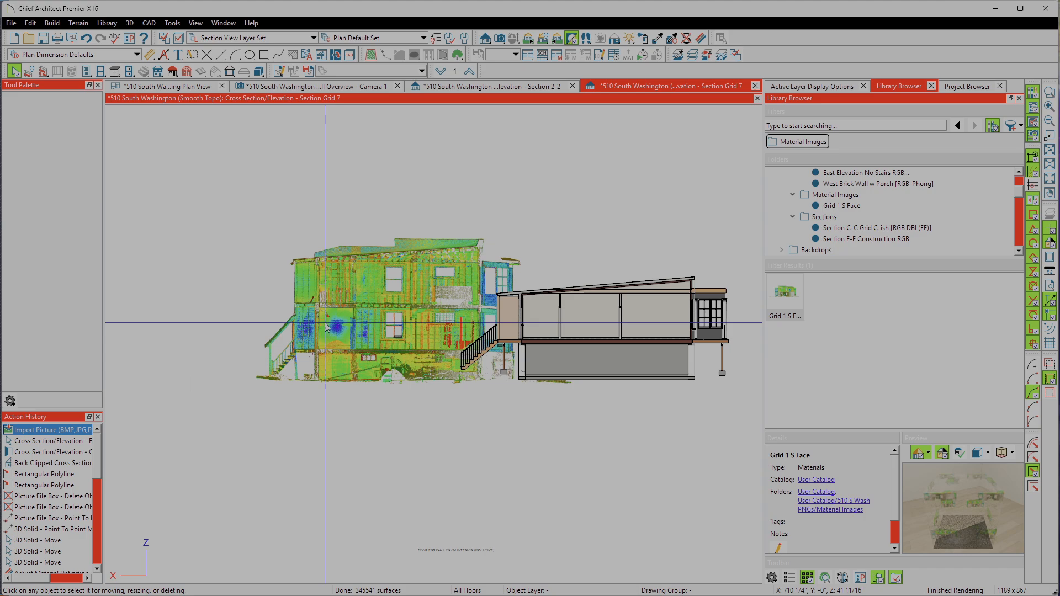
click(405, 307)
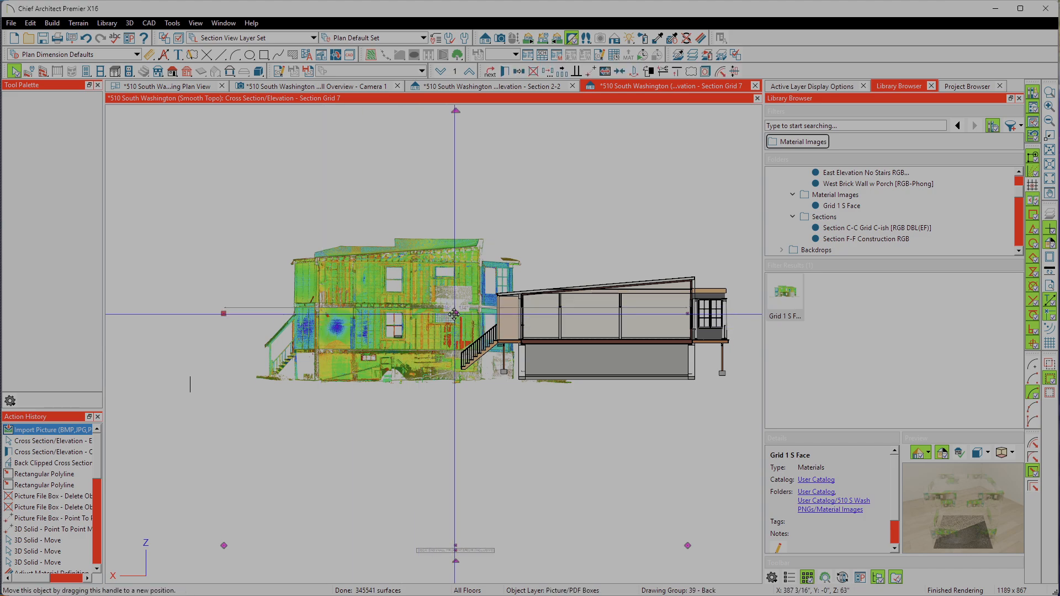
drag(453, 314, 208, 309)
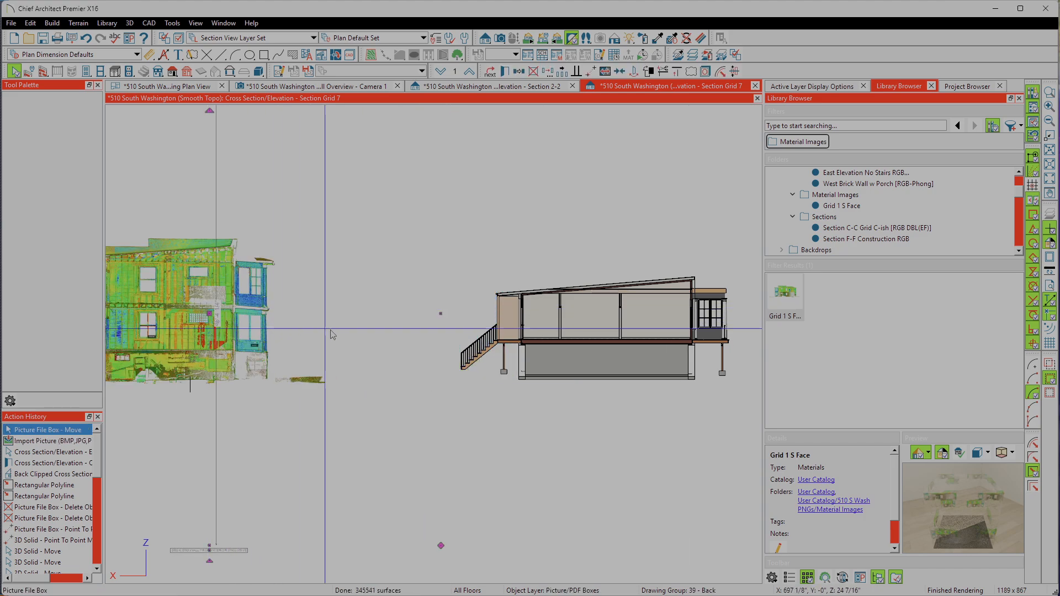
Step: Capture a screen snip of the 438 9/16" dimension label on the scan picture and move the snip off the drawing area
scroll(540, 325, down, 2)
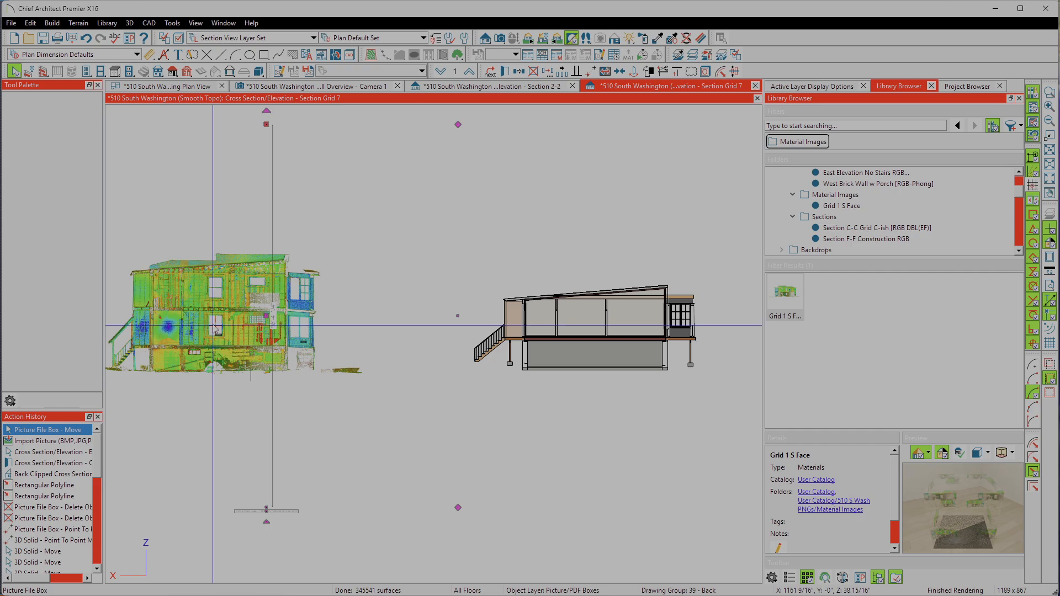
scroll(273, 307, up, 5)
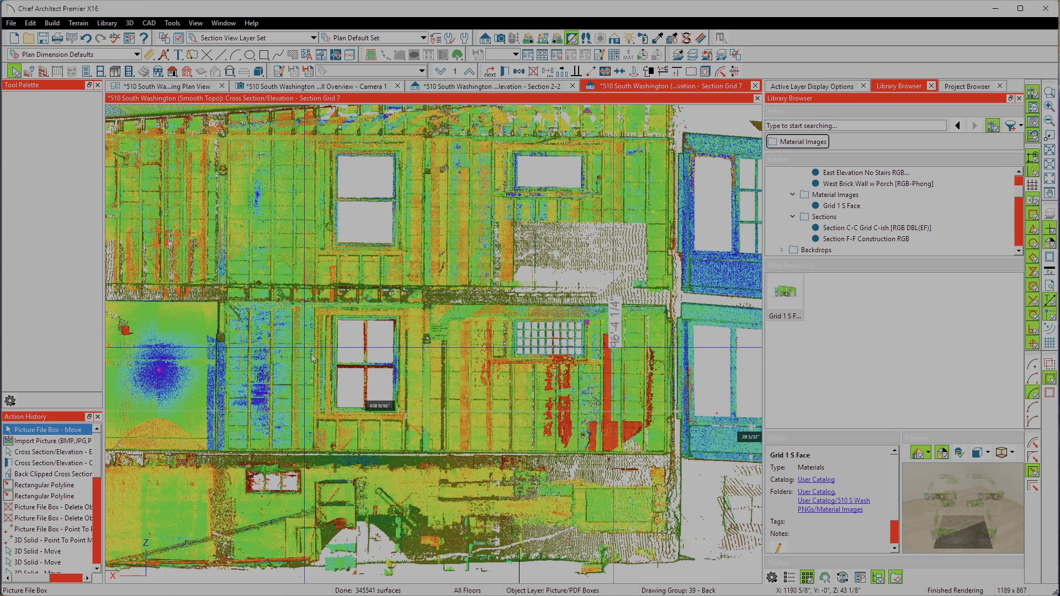
scroll(387, 409, down, 2)
scroll(387, 410, up, 3)
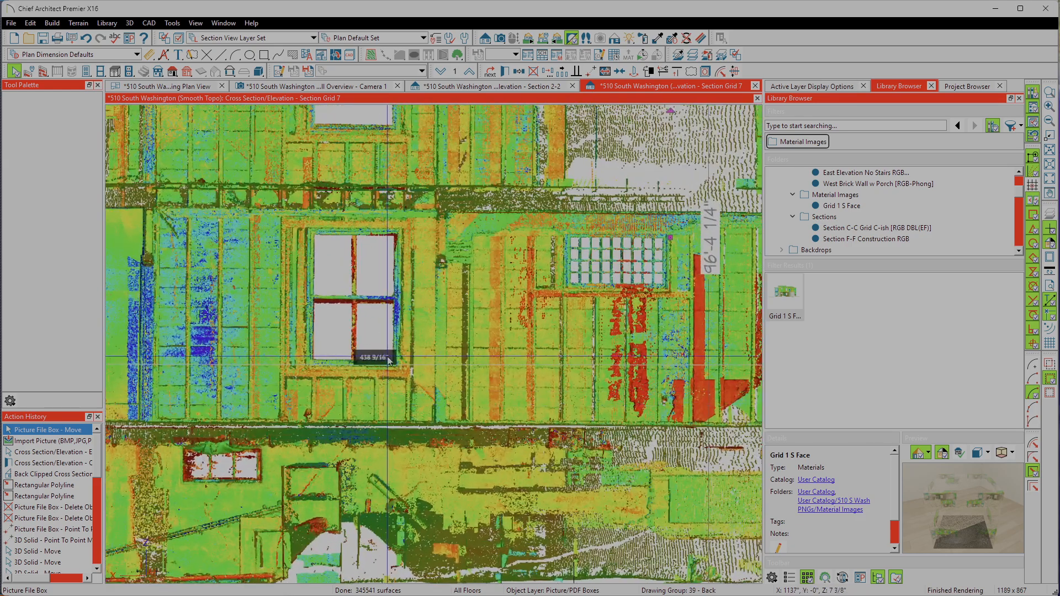
scroll(392, 320, down, 1)
scroll(148, 372, up, 3)
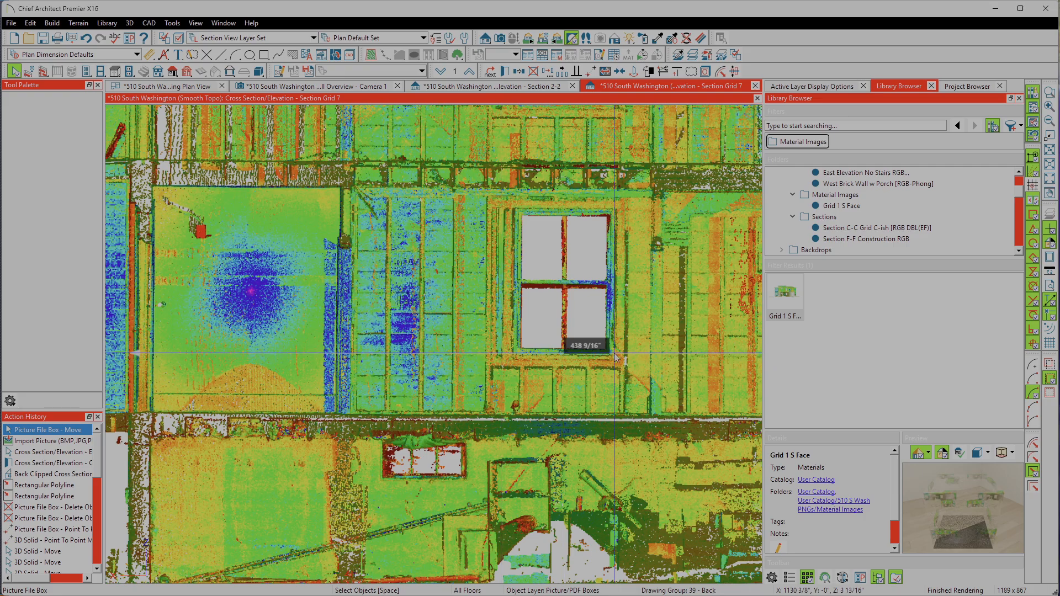
scroll(615, 358, up, 5)
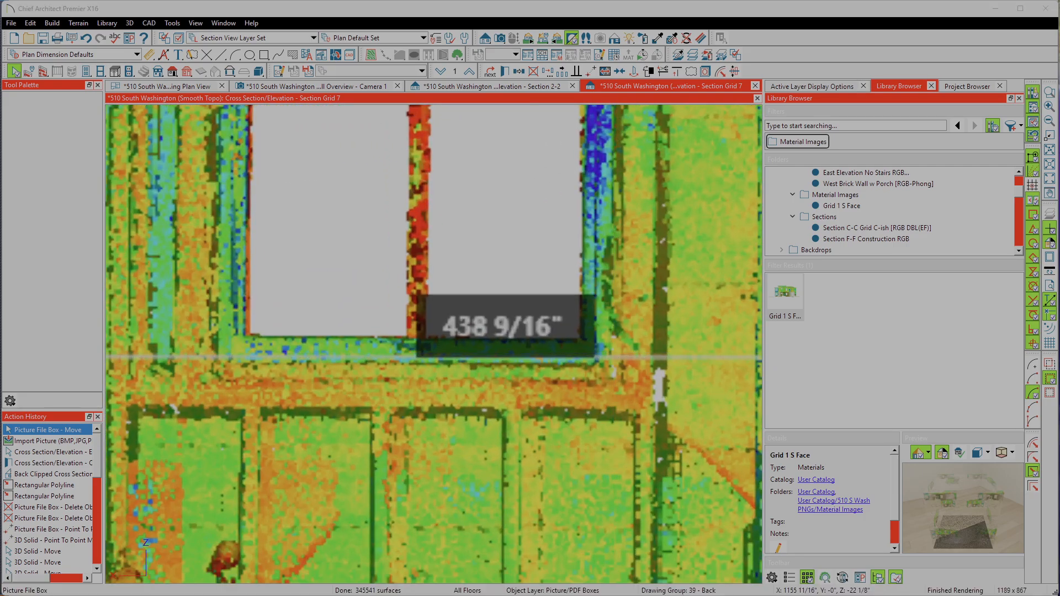
key(super+shift+s)
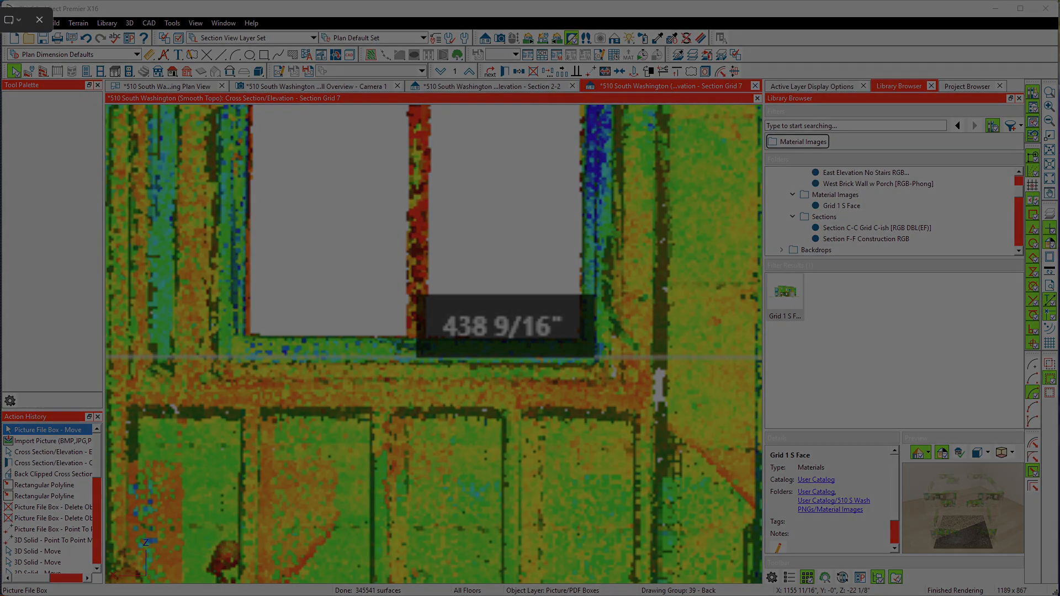
drag(351, 254, 657, 427)
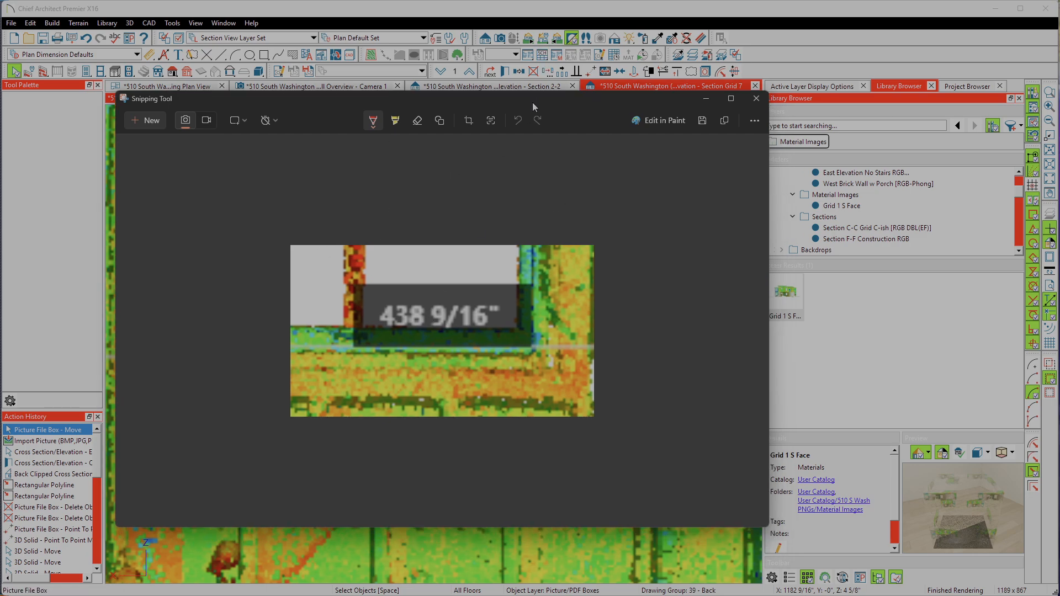
drag(525, 101, 0, 100)
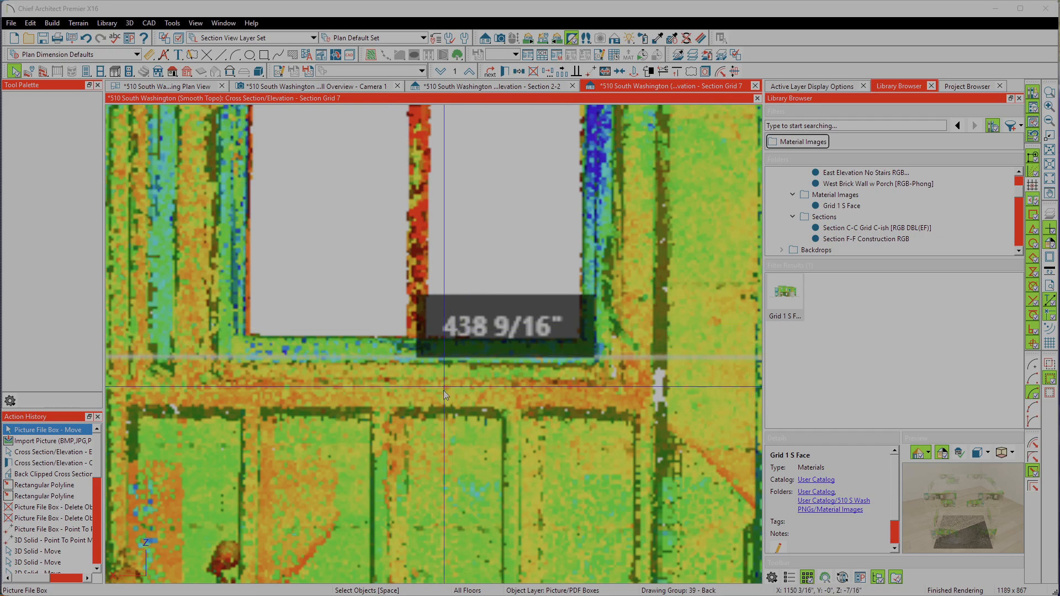
Step: Draw a horizontal CAD line about 34'-6 7/8" long over the picture's 438 9/16" dimension, from one arrow tip to the other
scroll(436, 359, down, 1)
scroll(436, 360, down, 5)
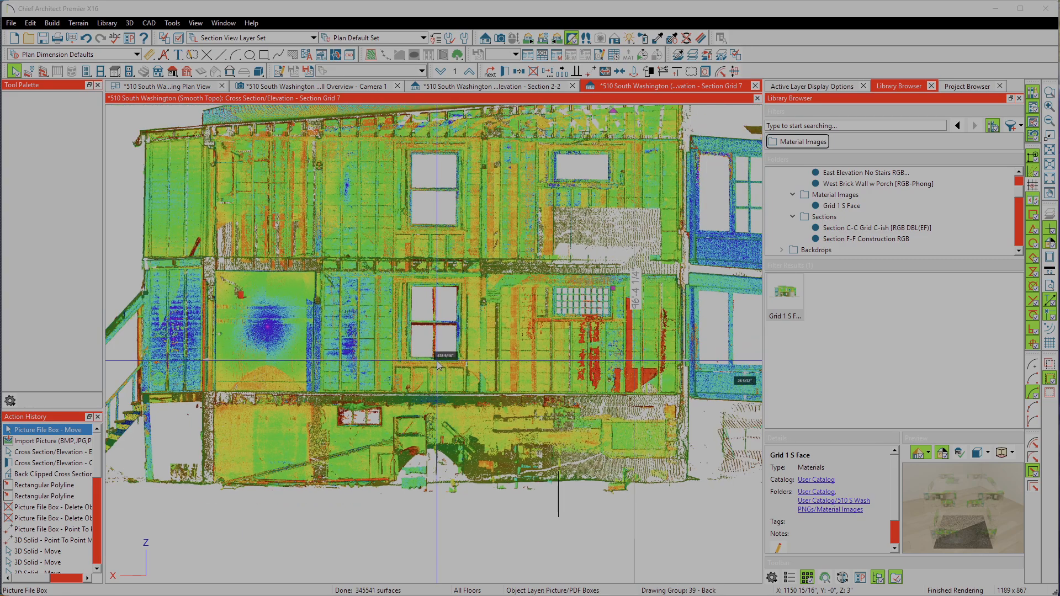
scroll(438, 362, up, 1)
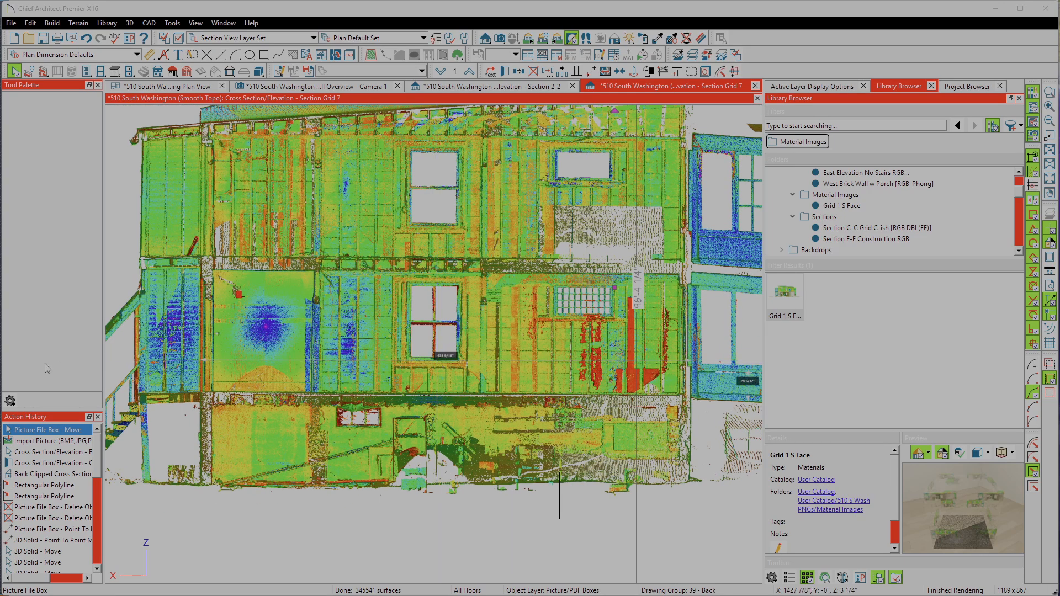
click(221, 54)
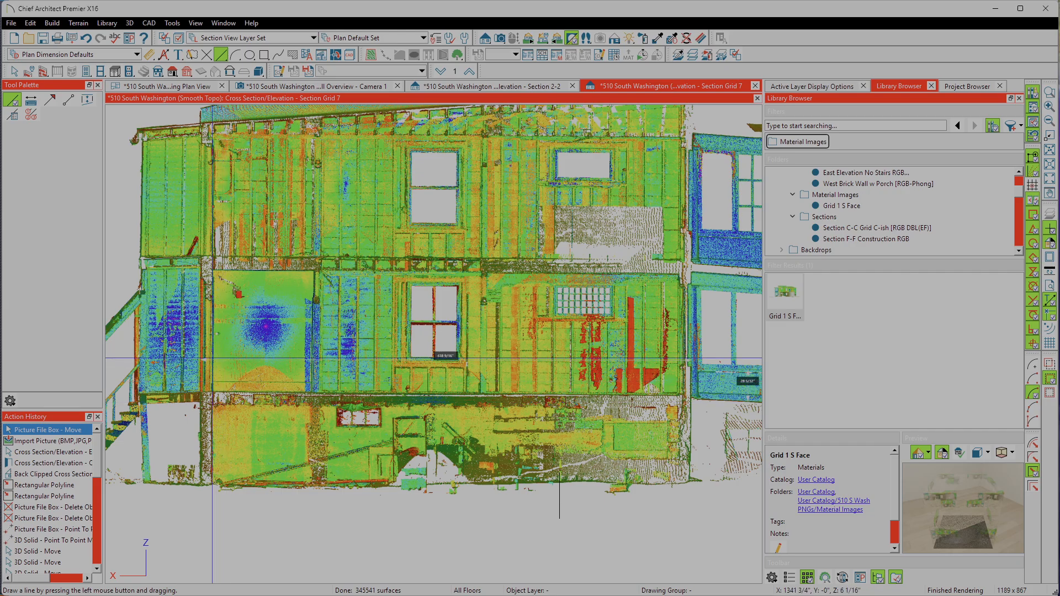
scroll(196, 349, up, 5)
scroll(196, 349, up, 8)
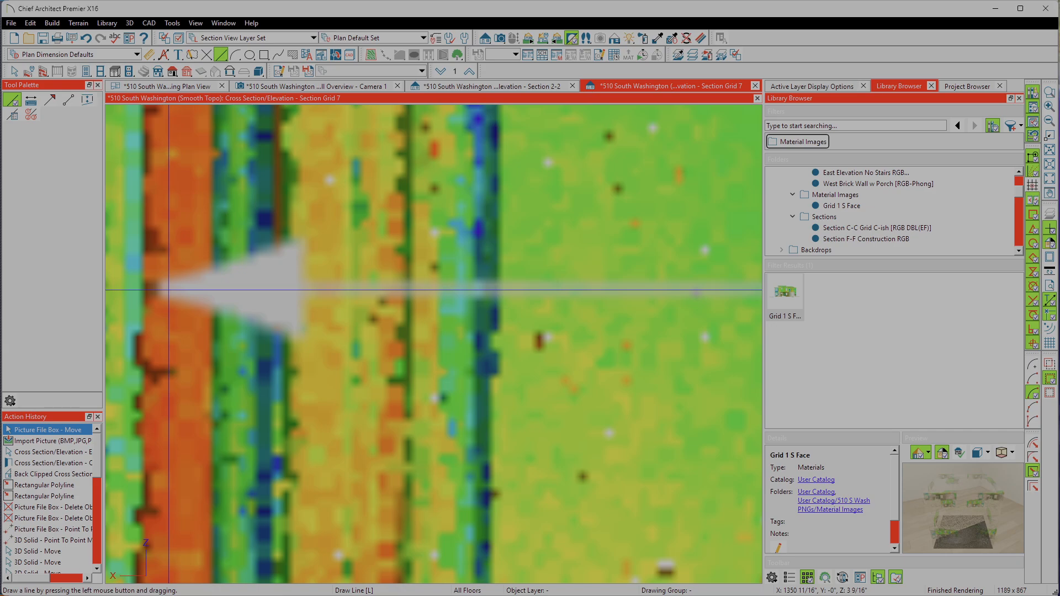
middle_drag(169, 289, 103, 276)
scroll(137, 278, down, 4)
scroll(168, 289, down, 8)
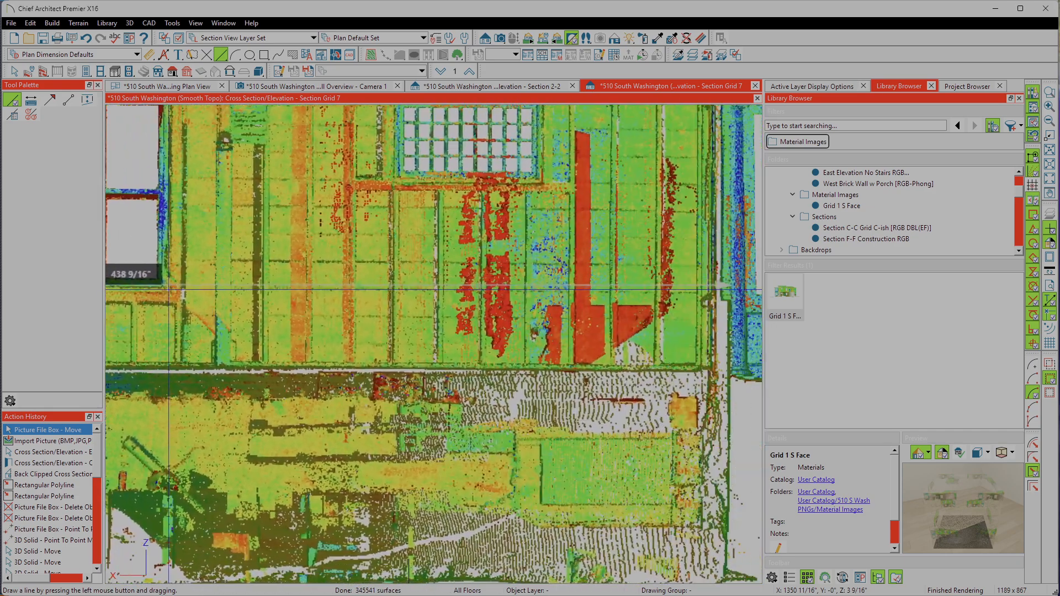
middle_drag(489, 289, 321, 379)
scroll(169, 289, up, 4)
scroll(168, 289, up, 4)
middle_drag(169, 289, 314, 304)
scroll(169, 289, up, 2)
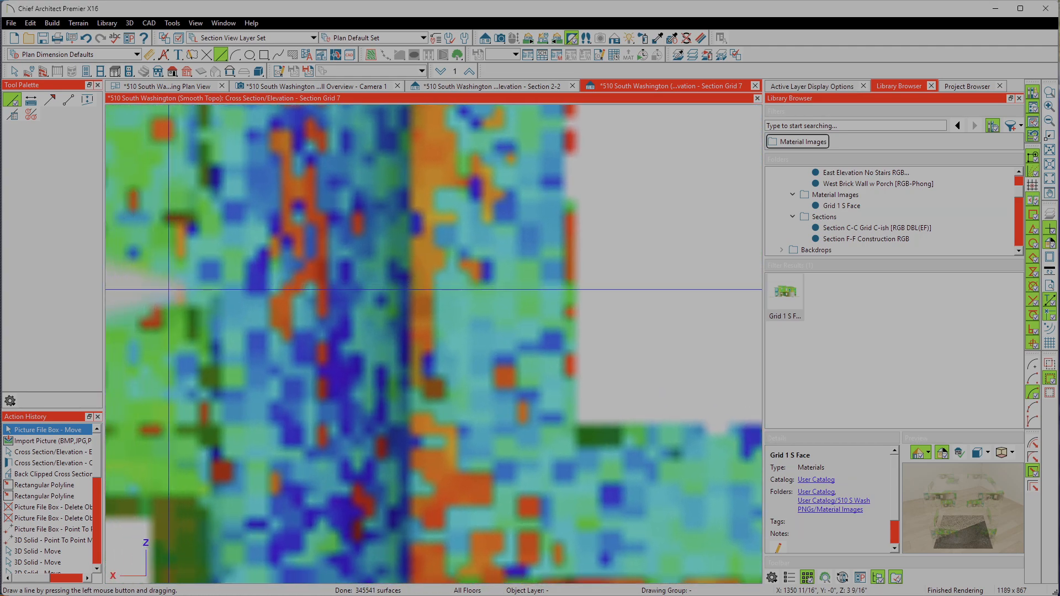
middle_drag(105, 299, 237, 290)
drag(237, 290, 288, 285)
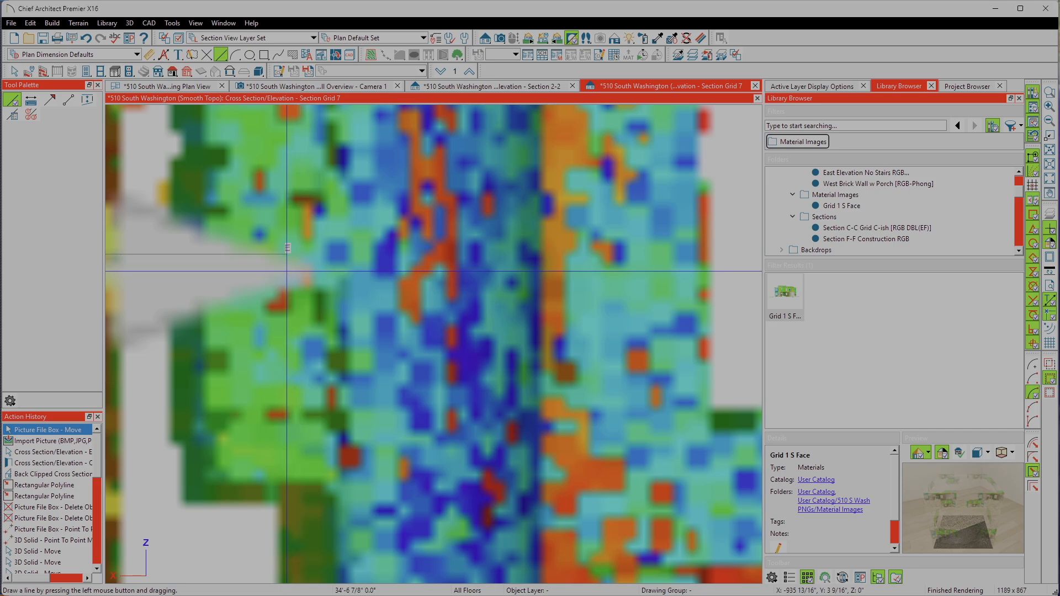
drag(286, 248, 286, 254)
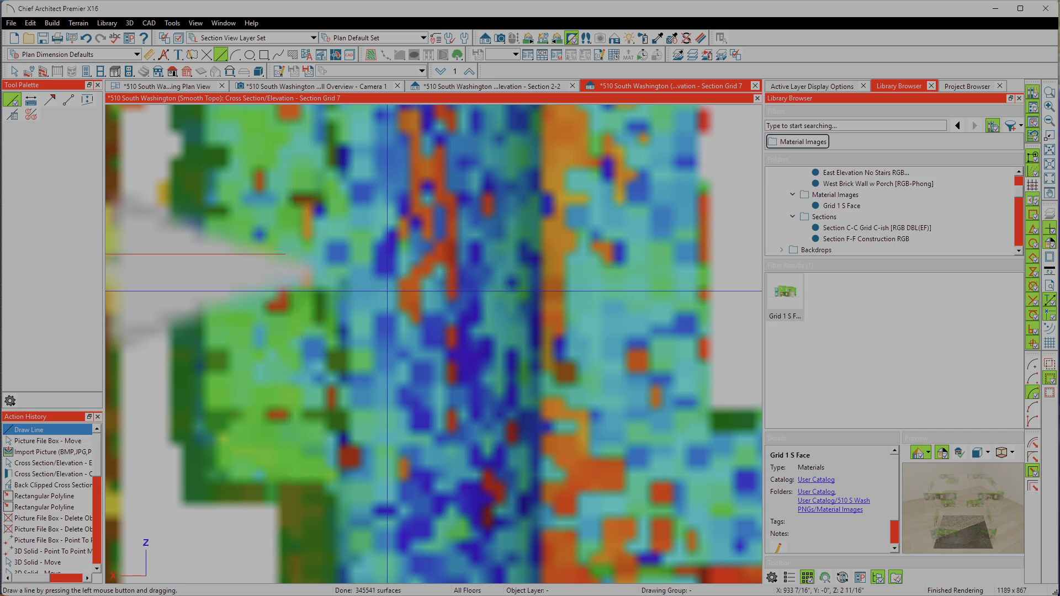
Step: Examine how the drawn line's end fits the dimension arrow beside the blue porch wall, and review the nearby 28 5/32" dimension
scroll(387, 291, down, 5)
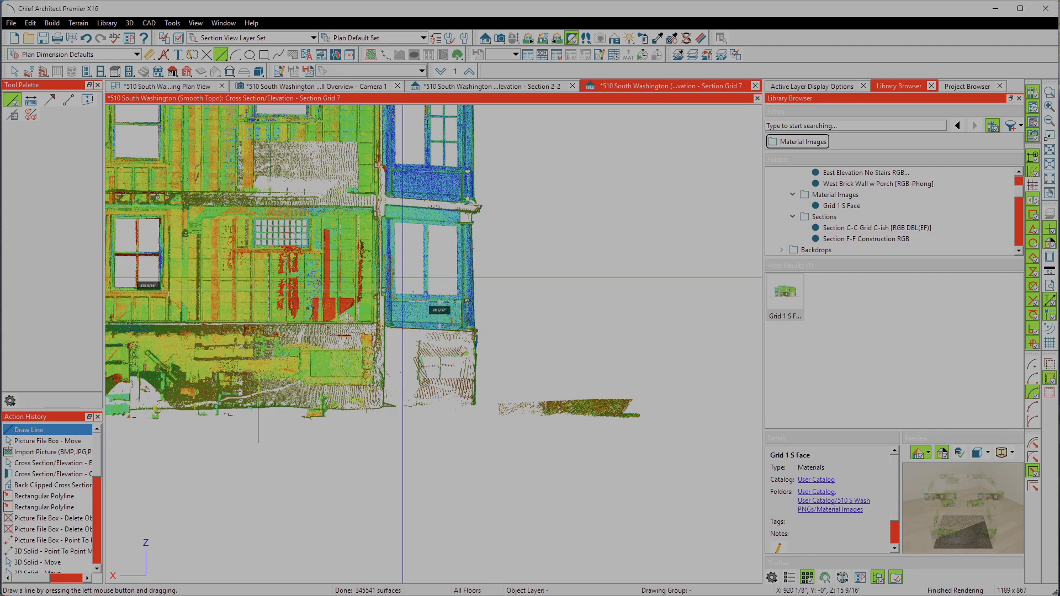
scroll(384, 290, up, 4)
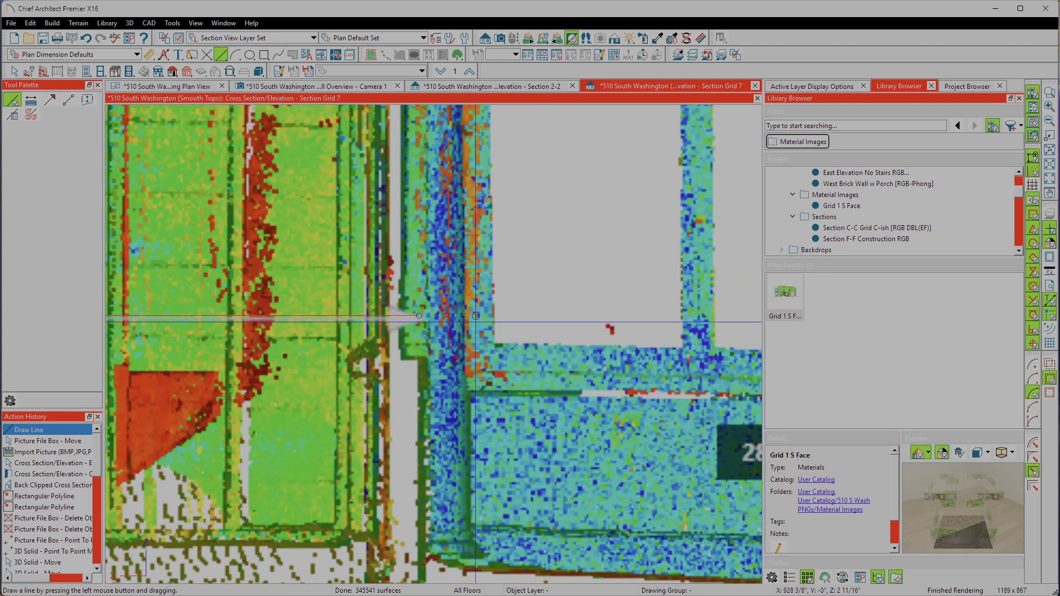
scroll(419, 316, down, 4)
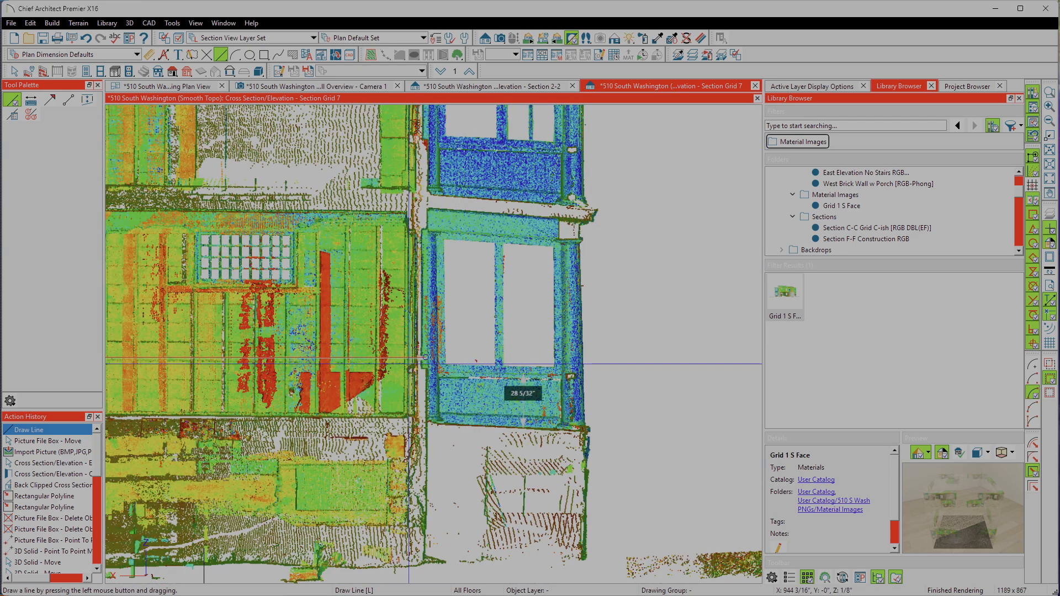
scroll(425, 358, up, 4)
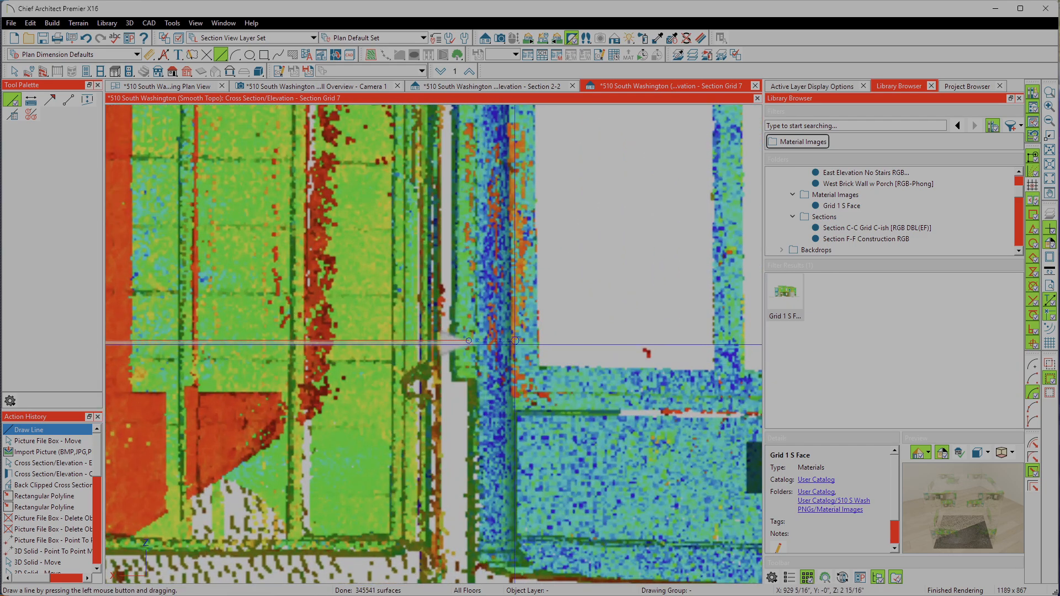
scroll(522, 336, down, 5)
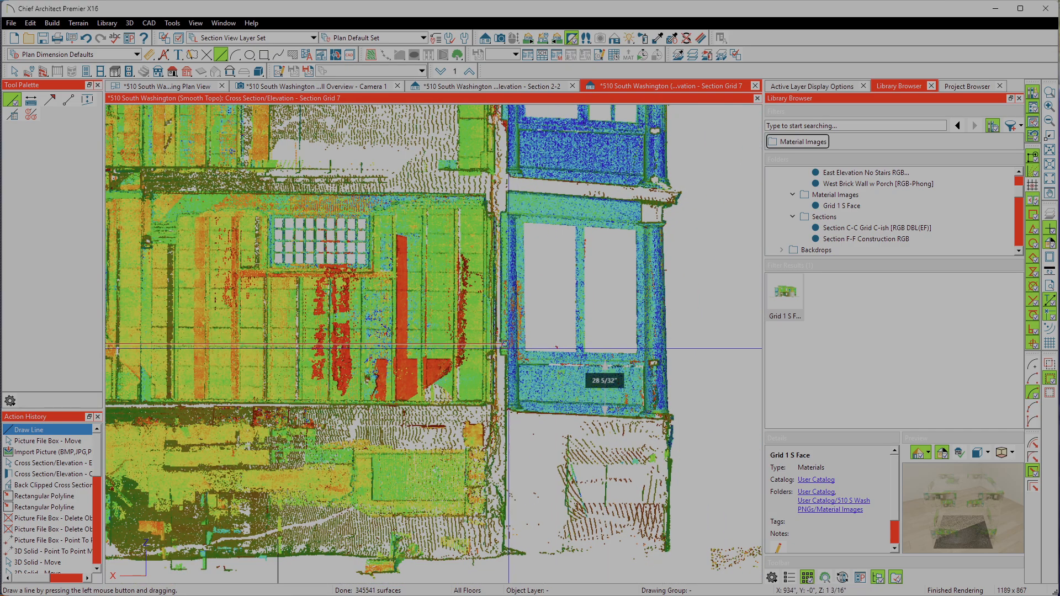
scroll(564, 360, down, 3)
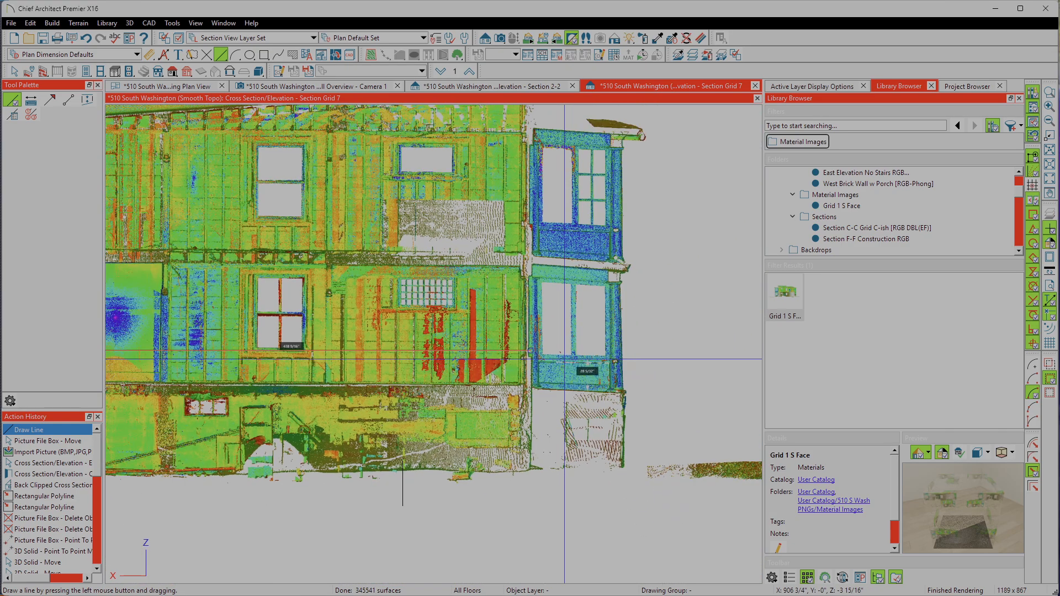
Step: Examine the drawn CAD line against the picture's 438 9/16" dimension, checking both arrow tips and the whole end wall
scroll(362, 346, down, 2)
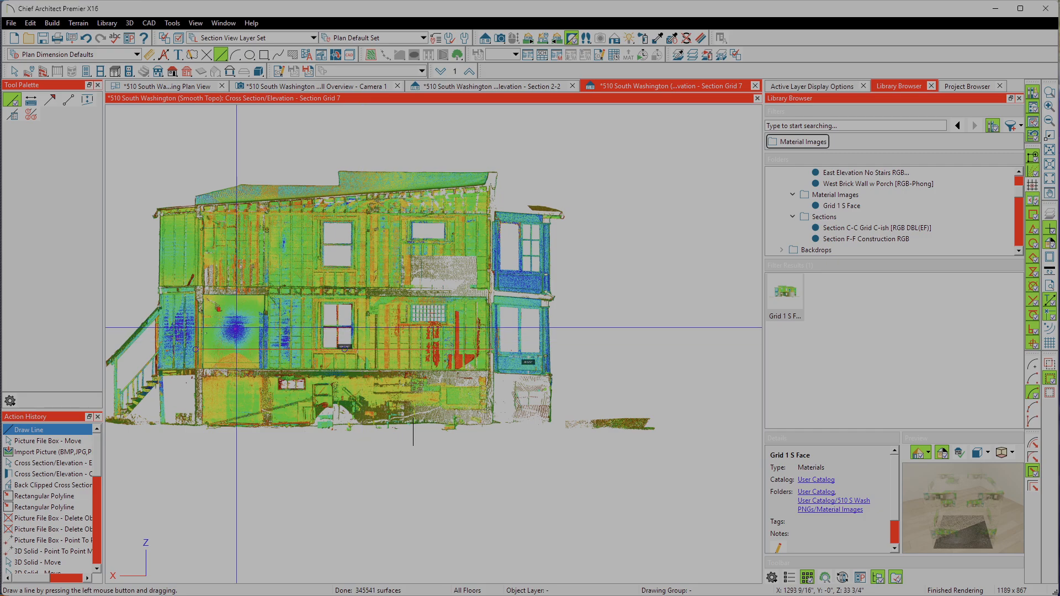
scroll(267, 362, up, 3)
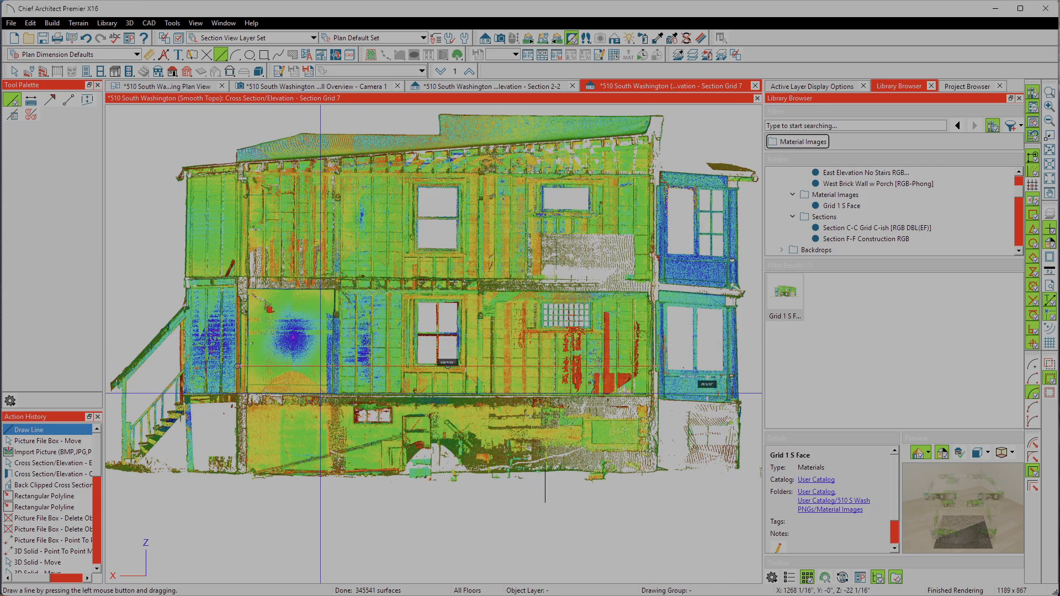
scroll(248, 373, up, 5)
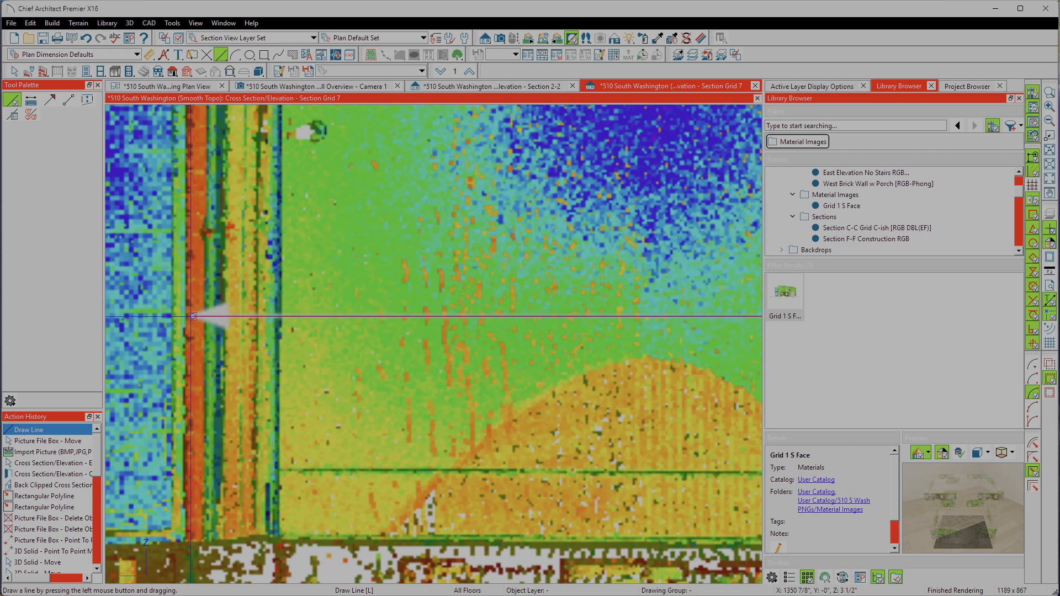
scroll(191, 318, down, 5)
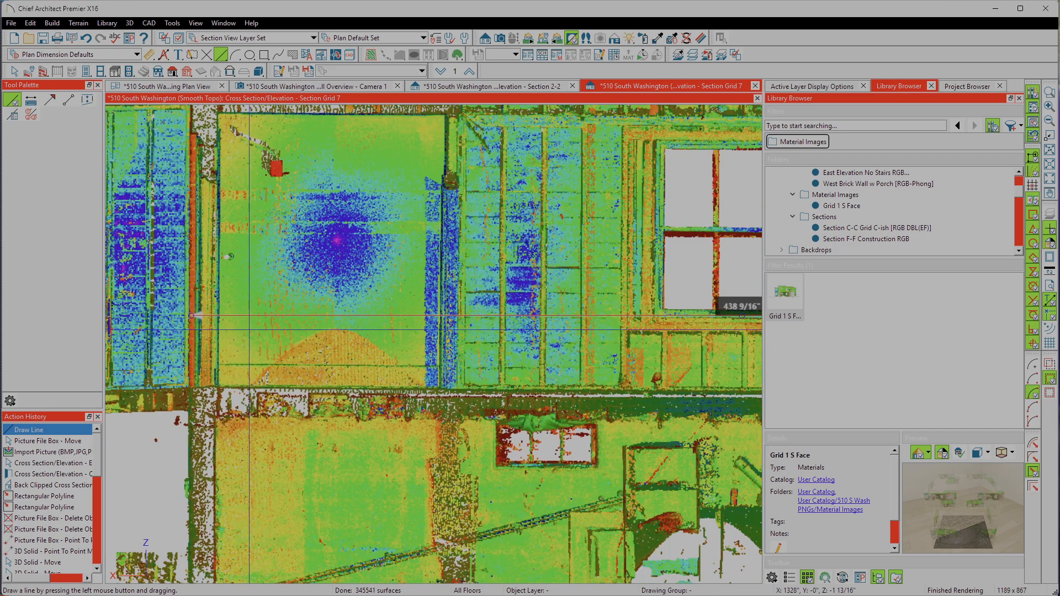
scroll(509, 320, down, 3)
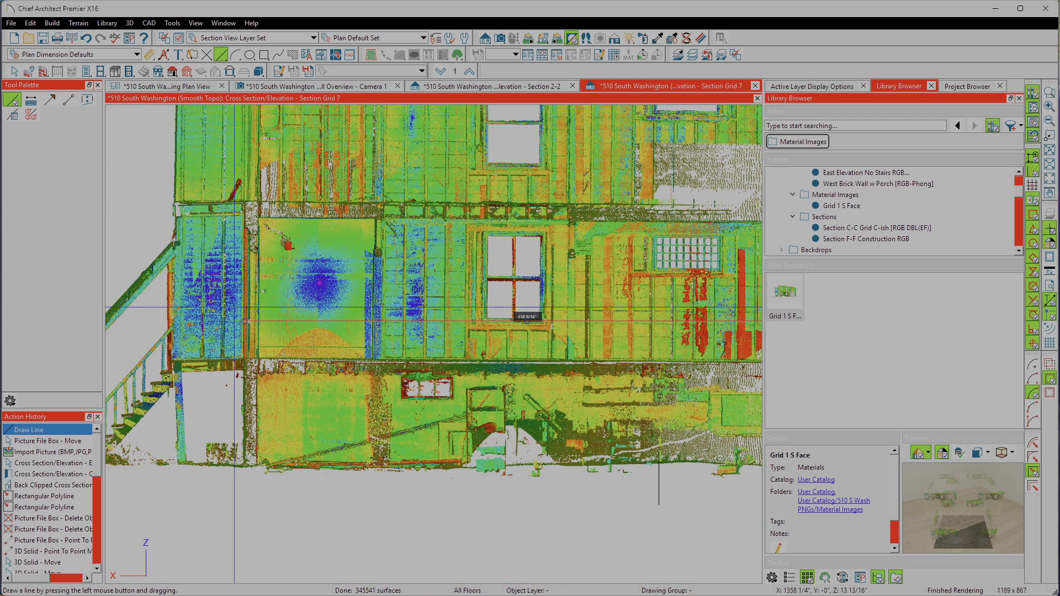
scroll(526, 320, up, 4)
scroll(315, 329, down, 2)
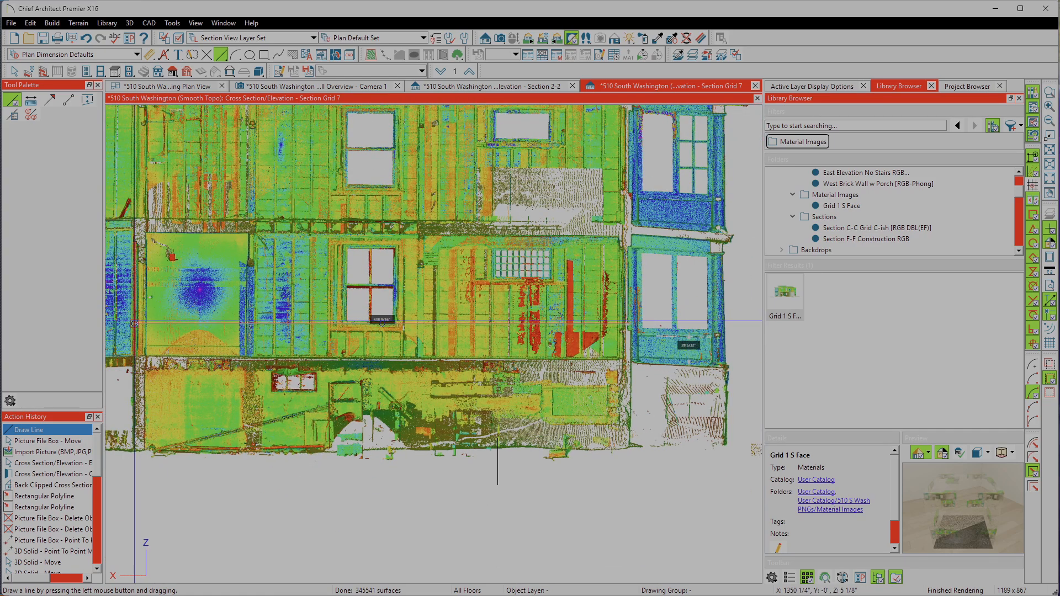
drag(135, 322, 626, 317)
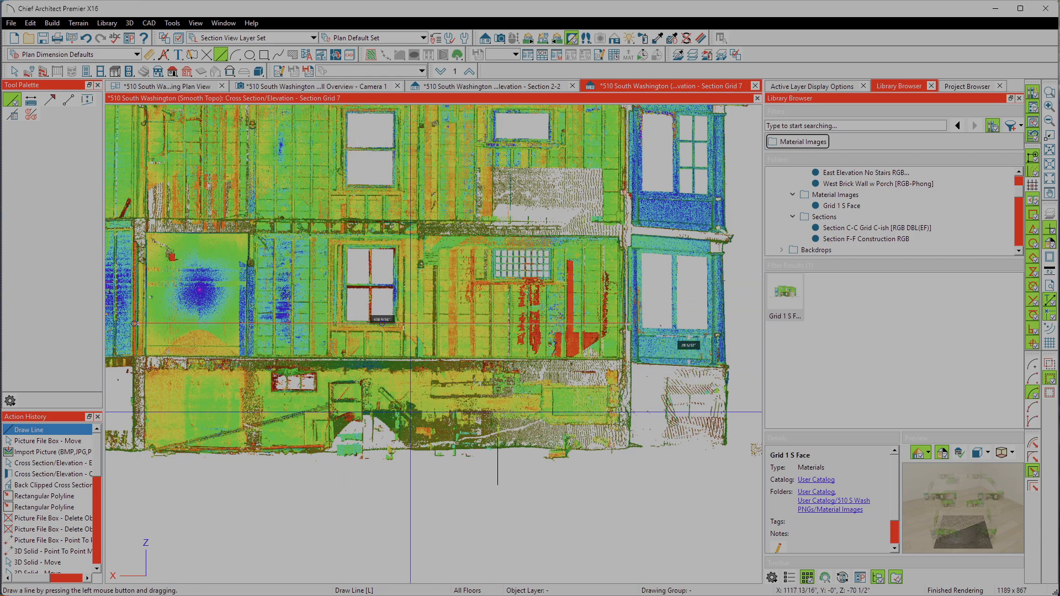
scroll(366, 381, down, 2)
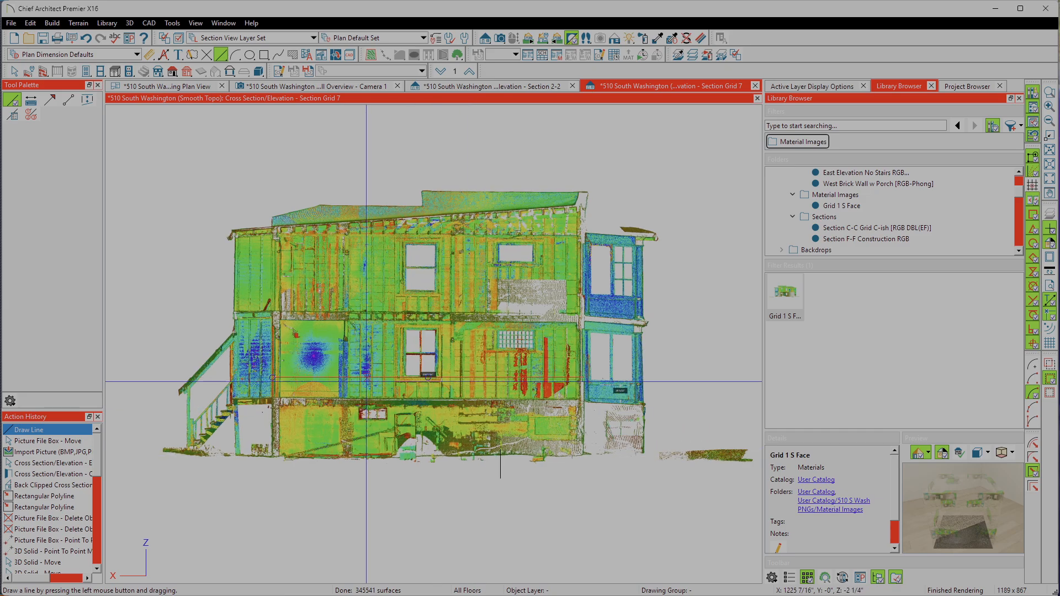
scroll(366, 381, up, 1)
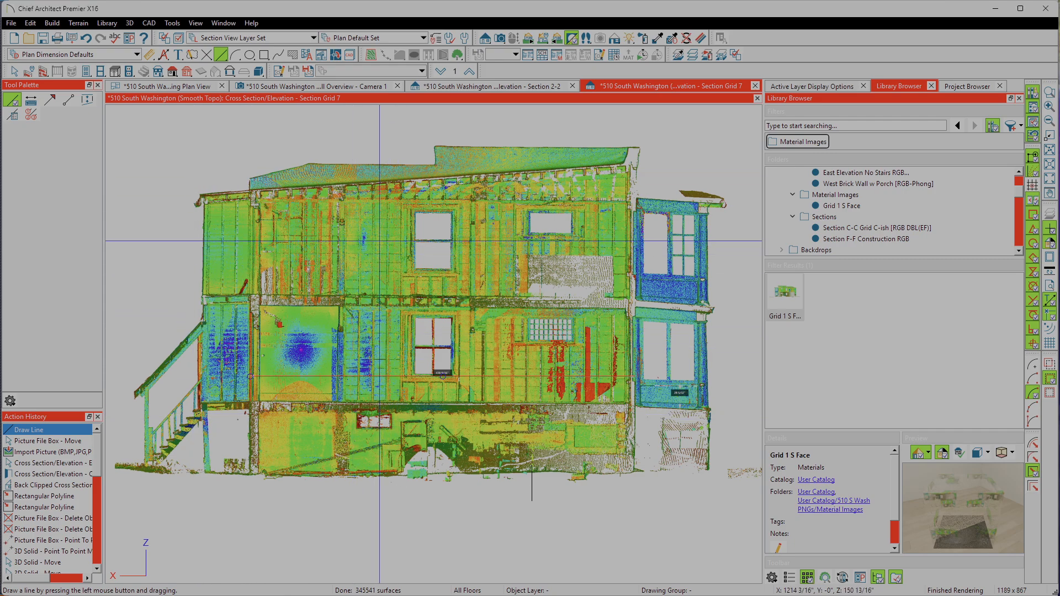
scroll(236, 180, down, 2)
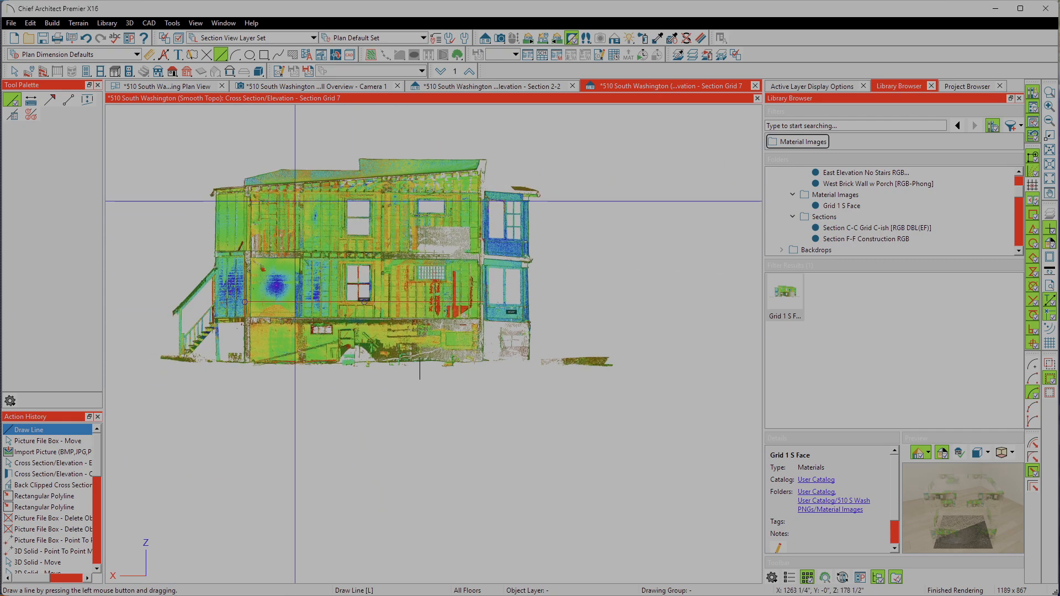
Step: Use Point to Point Resize on the scan picture, picking the two arrow tips of the 438 9/16" dimension as reference points
key(space)
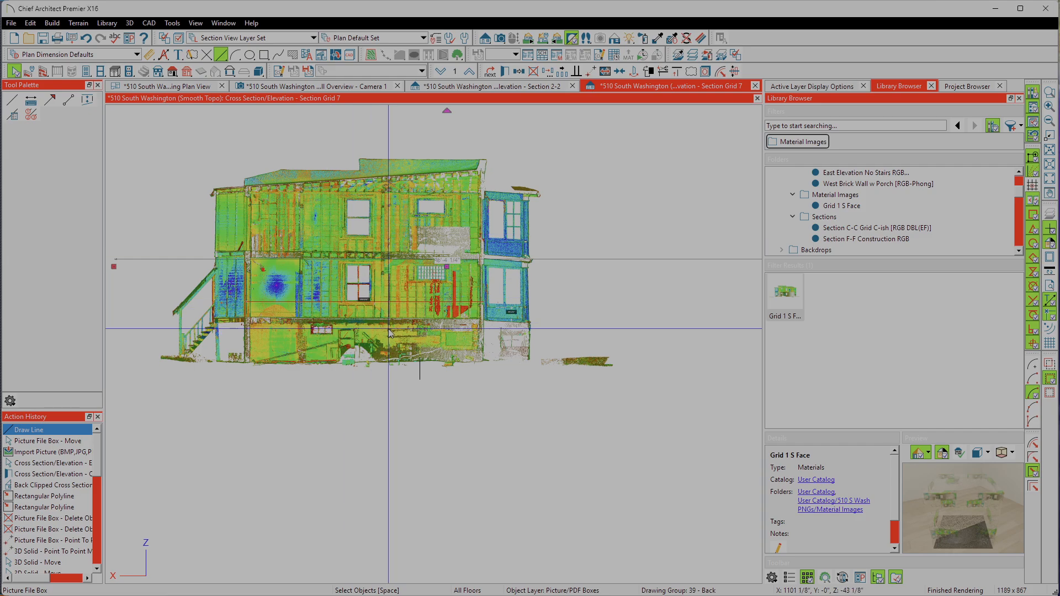
click(381, 313)
shift+click(383, 302)
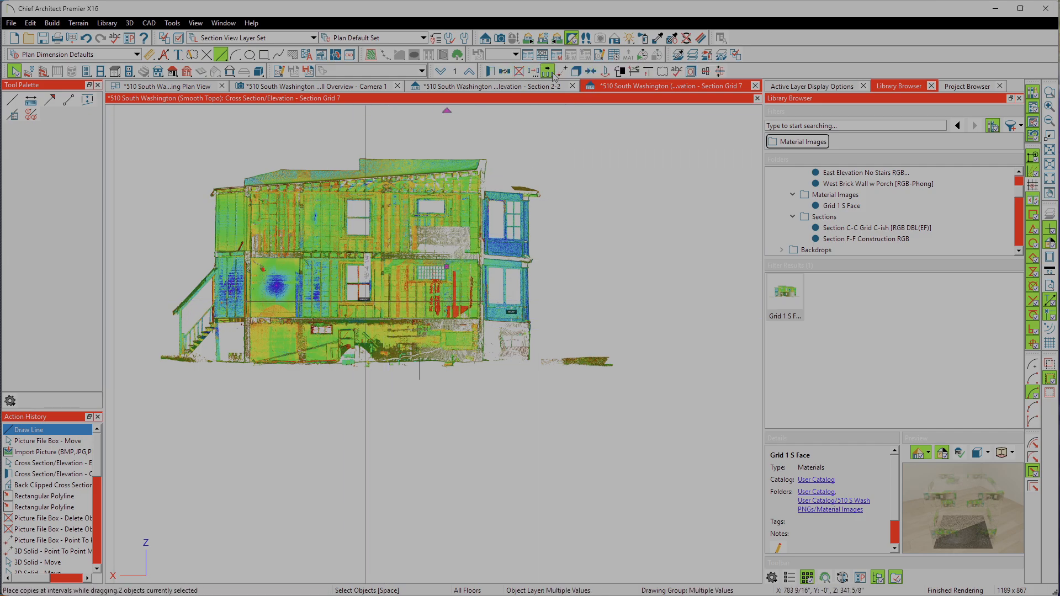
click(590, 80)
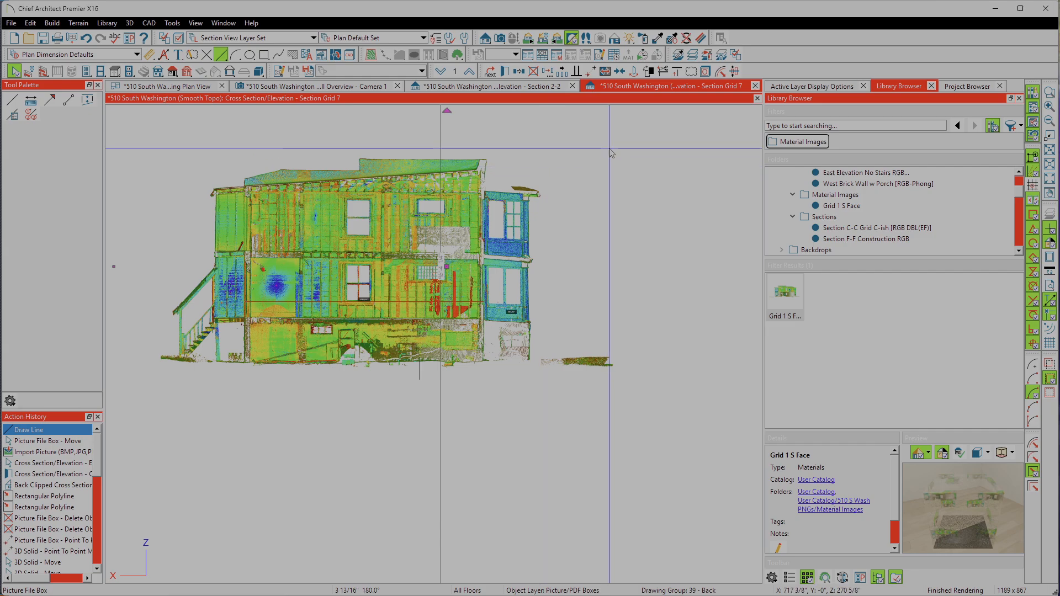
click(604, 72)
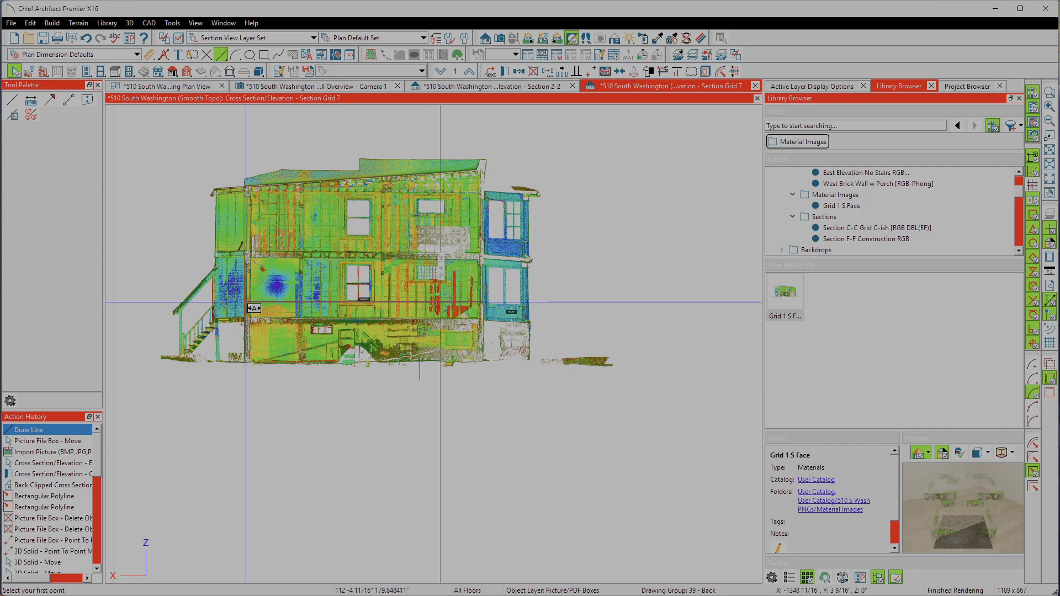
scroll(253, 308, up, 8)
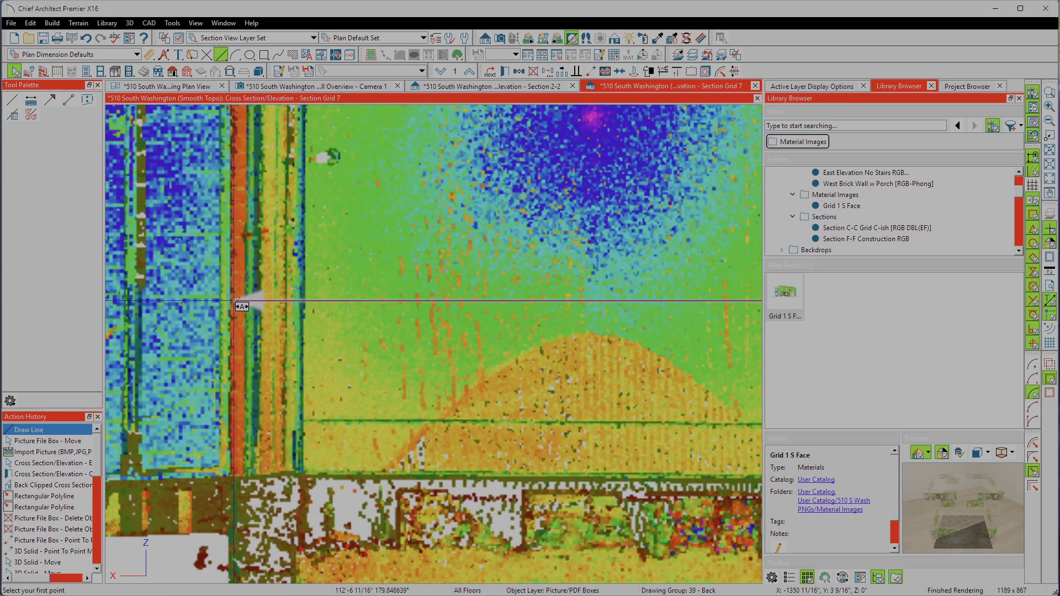
scroll(242, 307, up, 5)
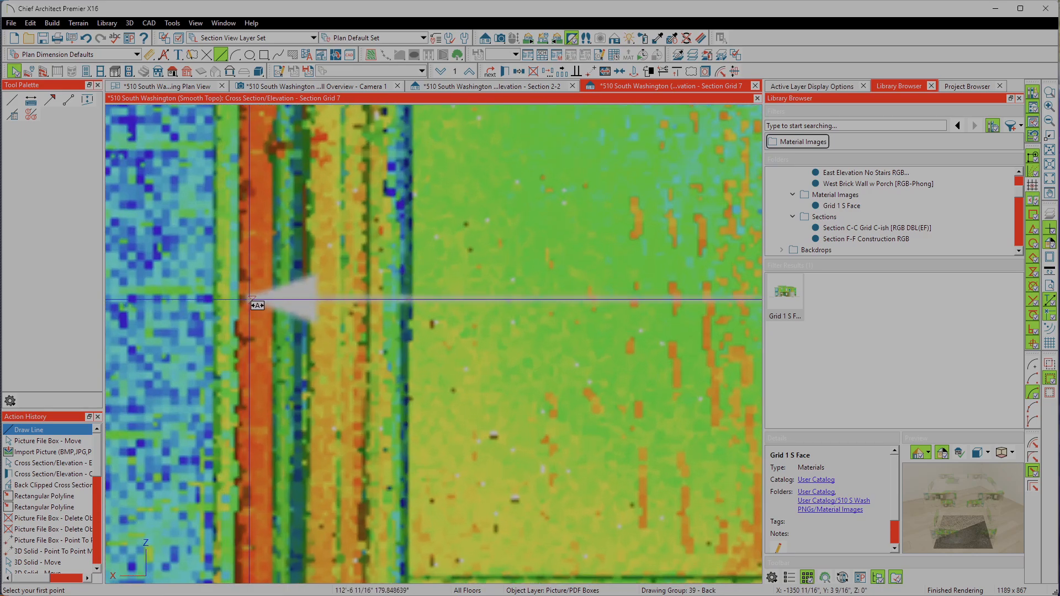
click(250, 300)
scroll(254, 292, down, 6)
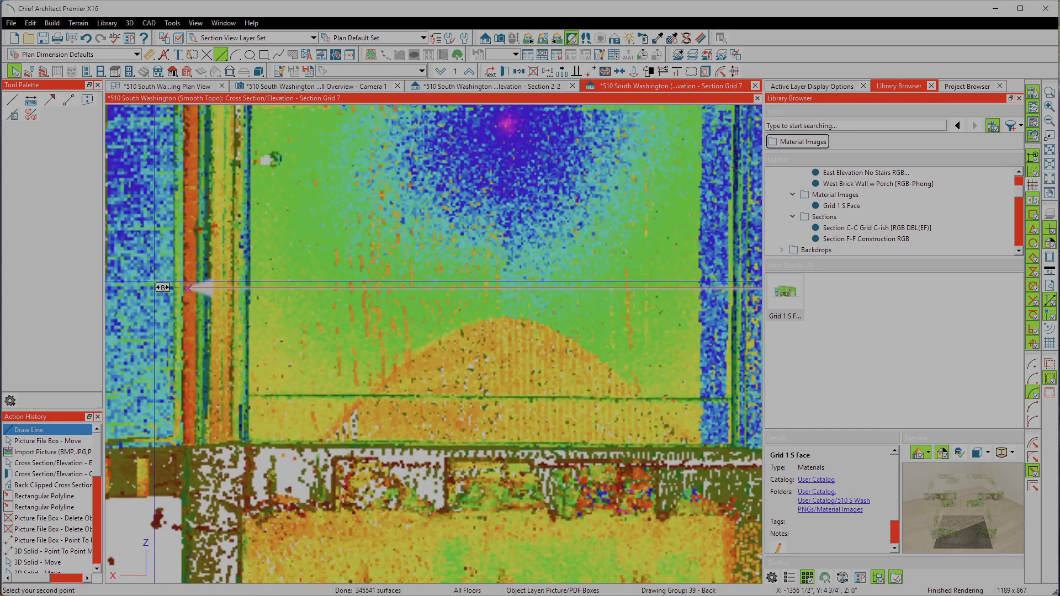
scroll(167, 287, down, 3)
scroll(637, 303, up, 8)
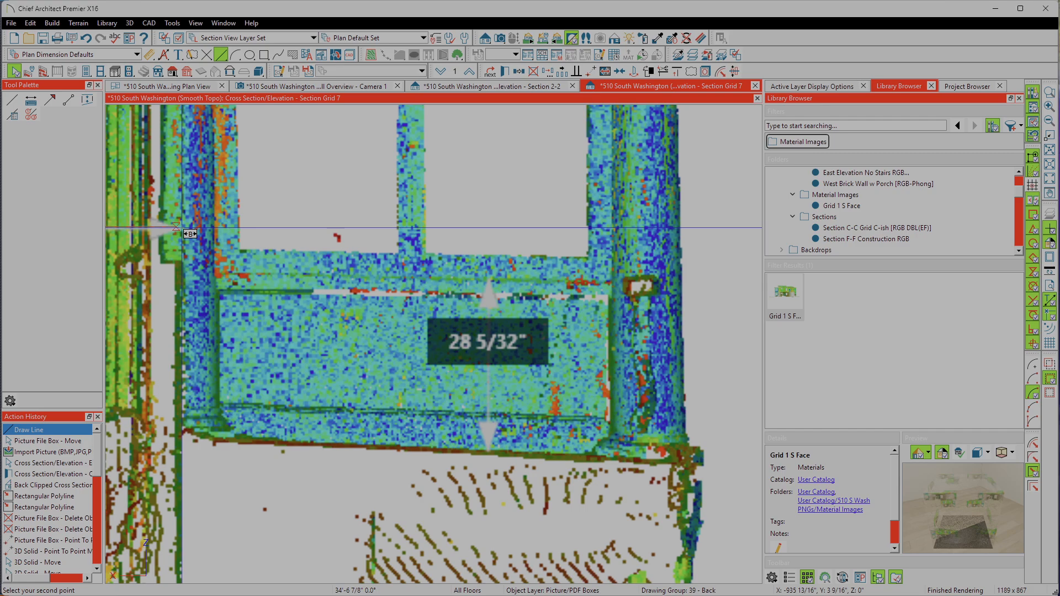
click(183, 231)
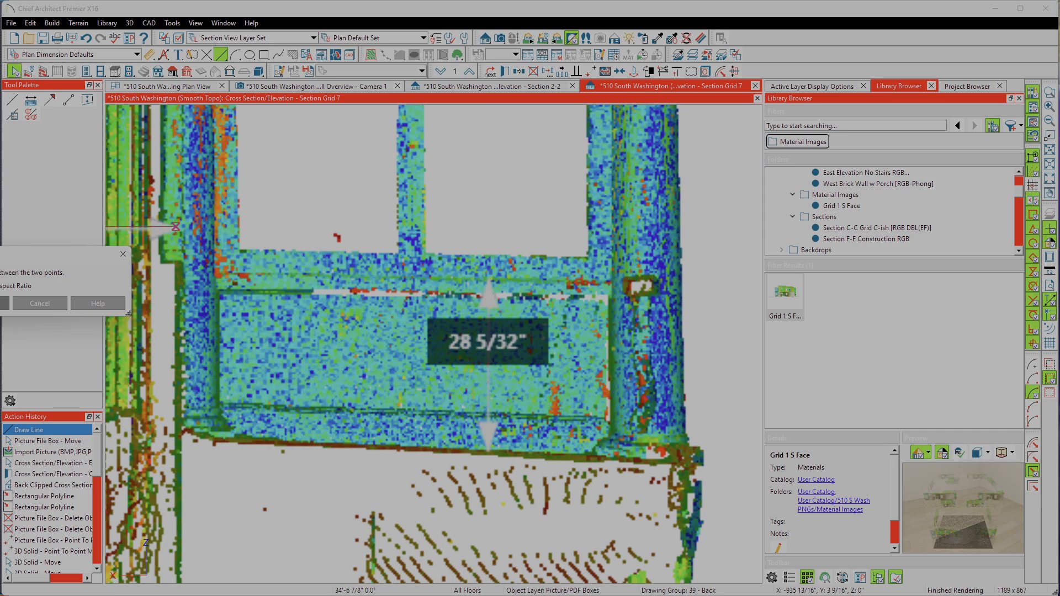
Step: Resize the picture so the distance between the two picked points matches its 438 9/16" dimension, retaining the aspect ratio
drag(0, 100, 0, 103)
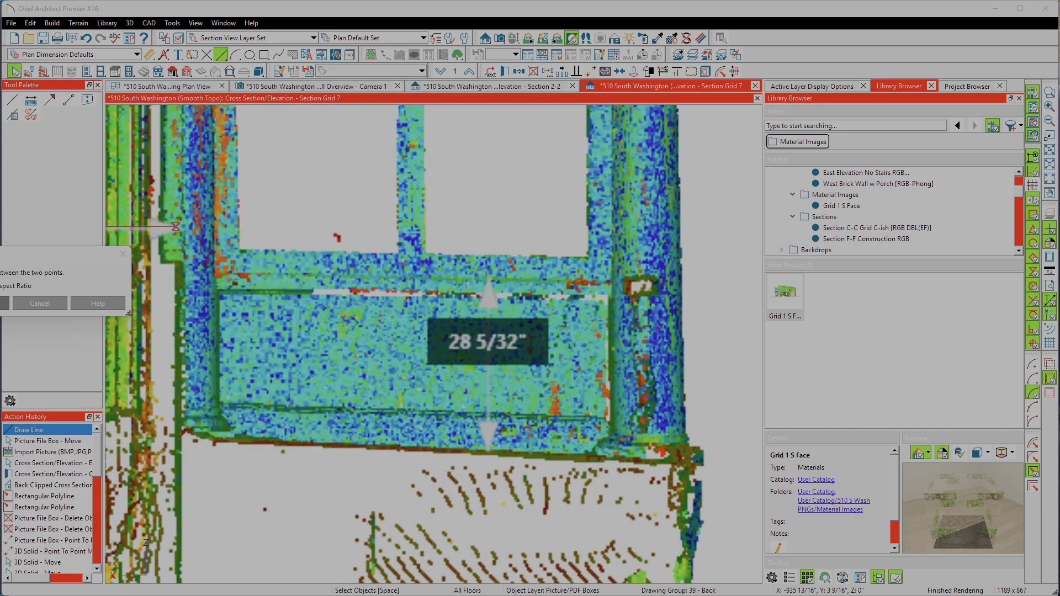
drag(1, 255, 332, 236)
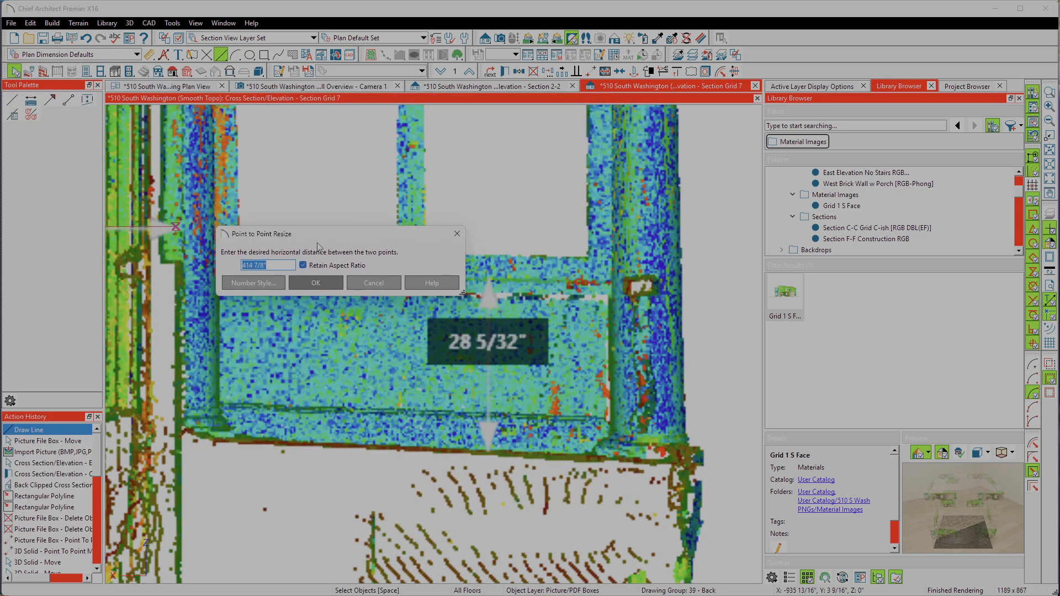
click(244, 266)
drag(255, 265, 265, 266)
click(323, 289)
Step: Move the CAD line point to point so its stair-side end sits on the matching arrow tip of the resized picture's 438 9/16" dimension
scroll(545, 292, down, 4)
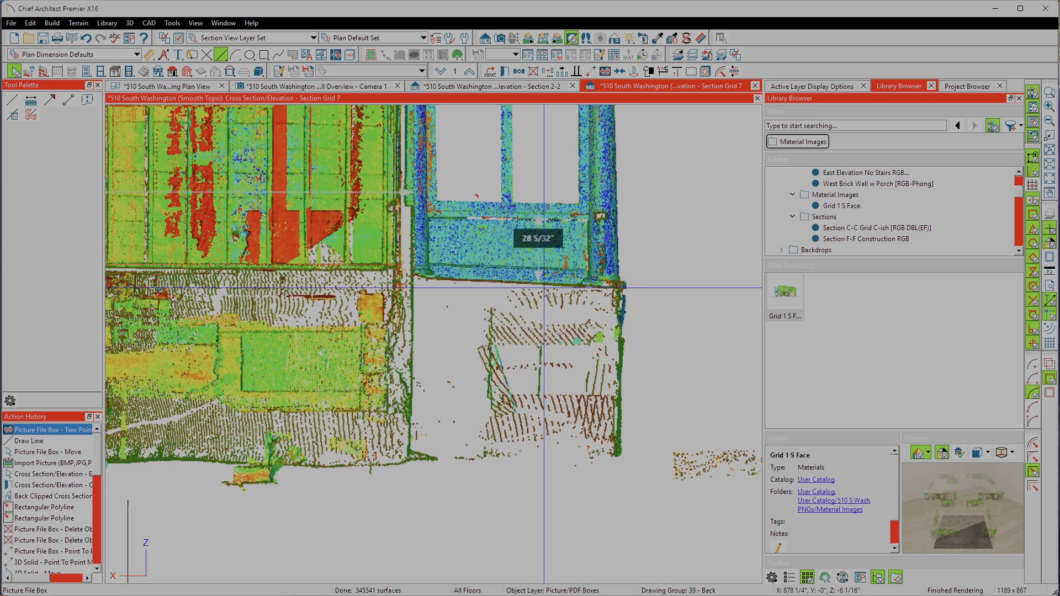
scroll(545, 292, down, 3)
scroll(241, 284, up, 6)
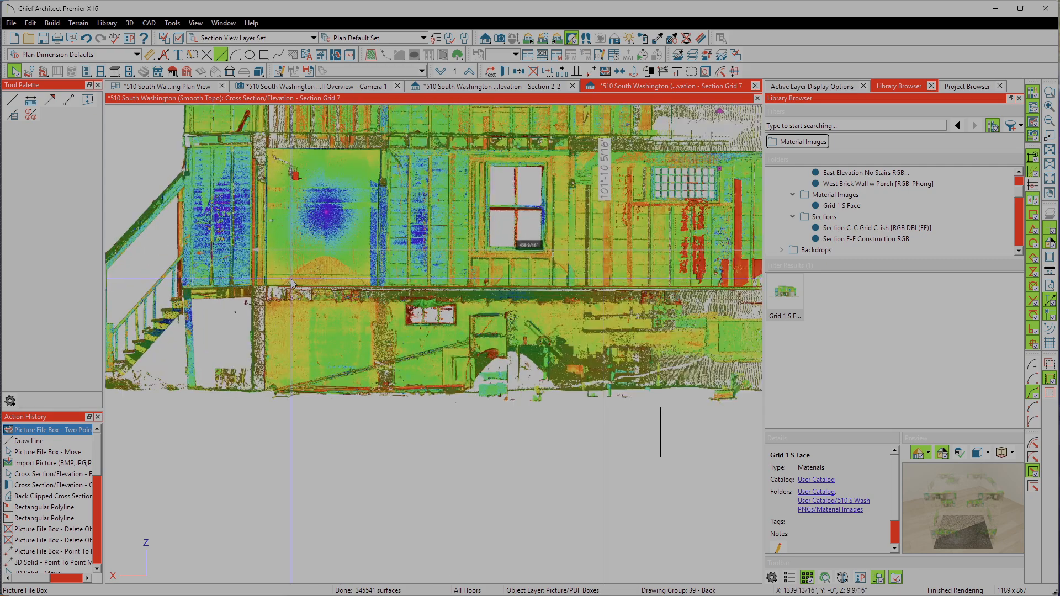
scroll(241, 280, up, 3)
scroll(337, 420, down, 1)
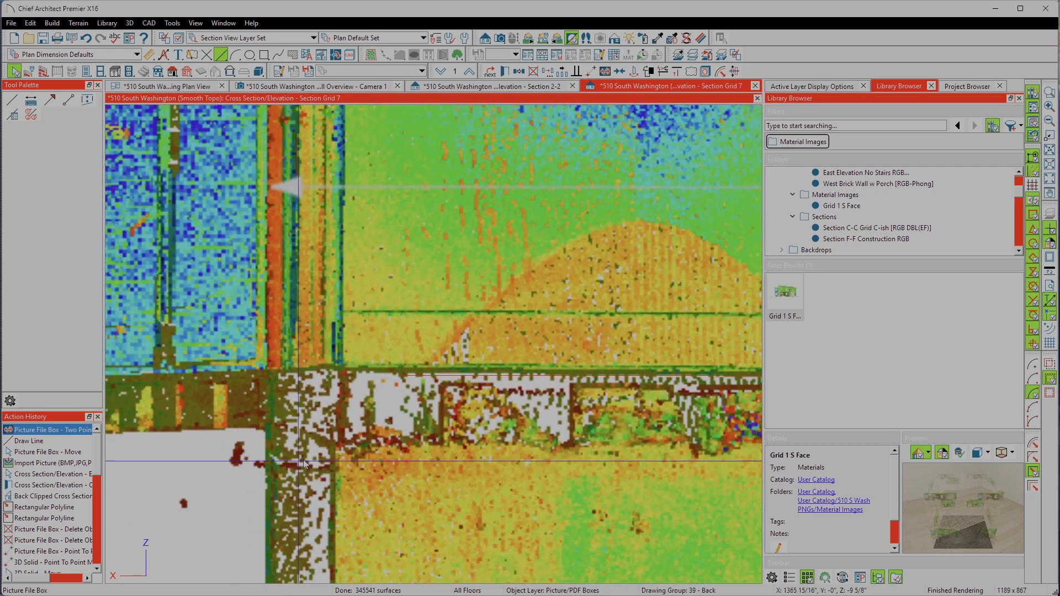
scroll(339, 223, up, 3)
scroll(456, 429, down, 3)
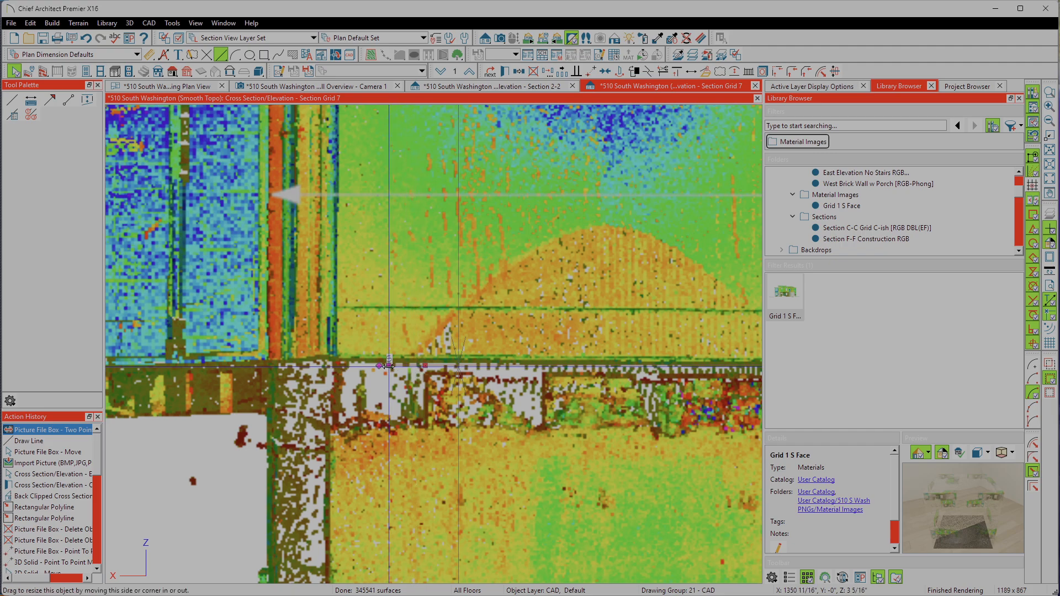
click(418, 371)
click(589, 73)
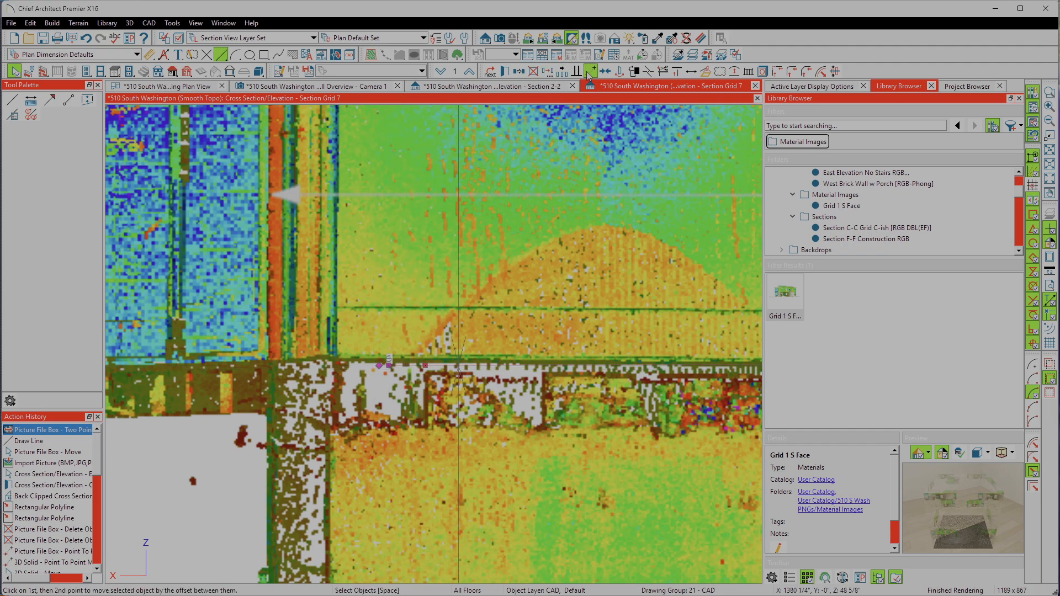
click(390, 366)
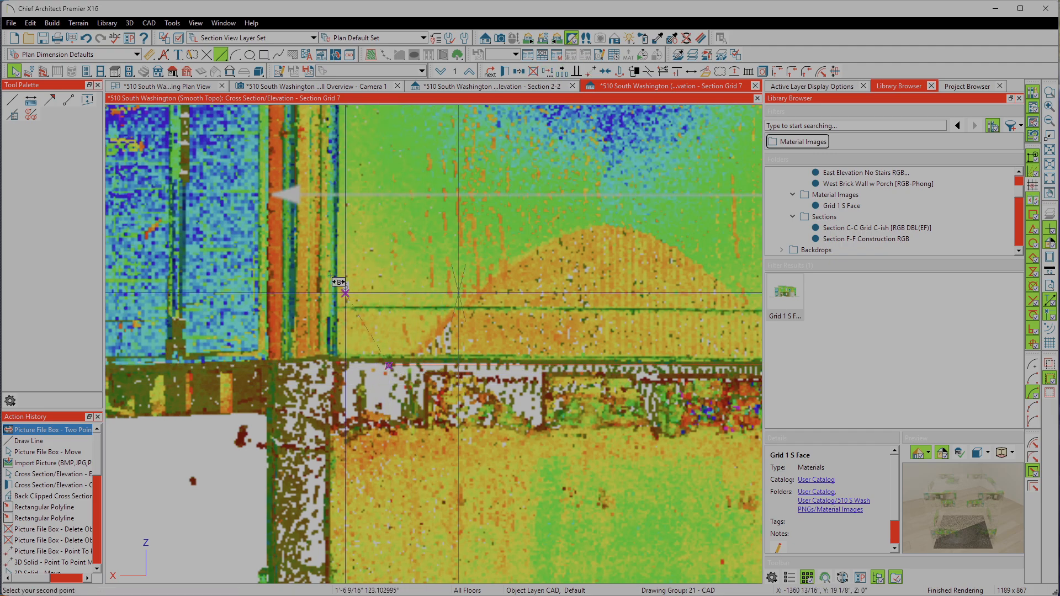
scroll(288, 163, up, 2)
scroll(289, 163, up, 3)
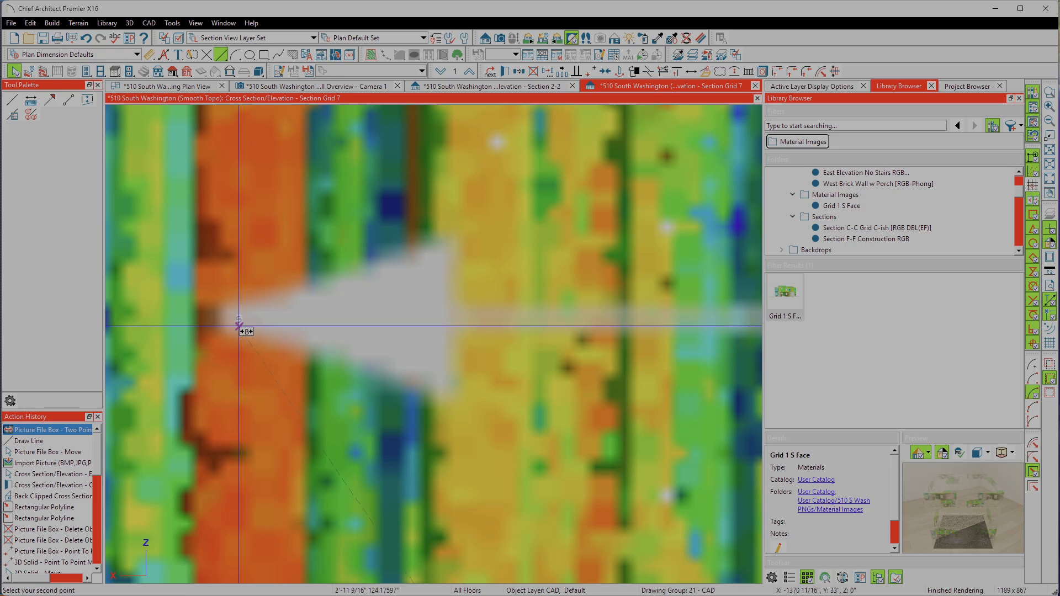
click(235, 318)
Step: Compare the moved CAD line's porch-side end with the 438 9/16" dimension arrow beside the blue porch wall
scroll(235, 317, down, 6)
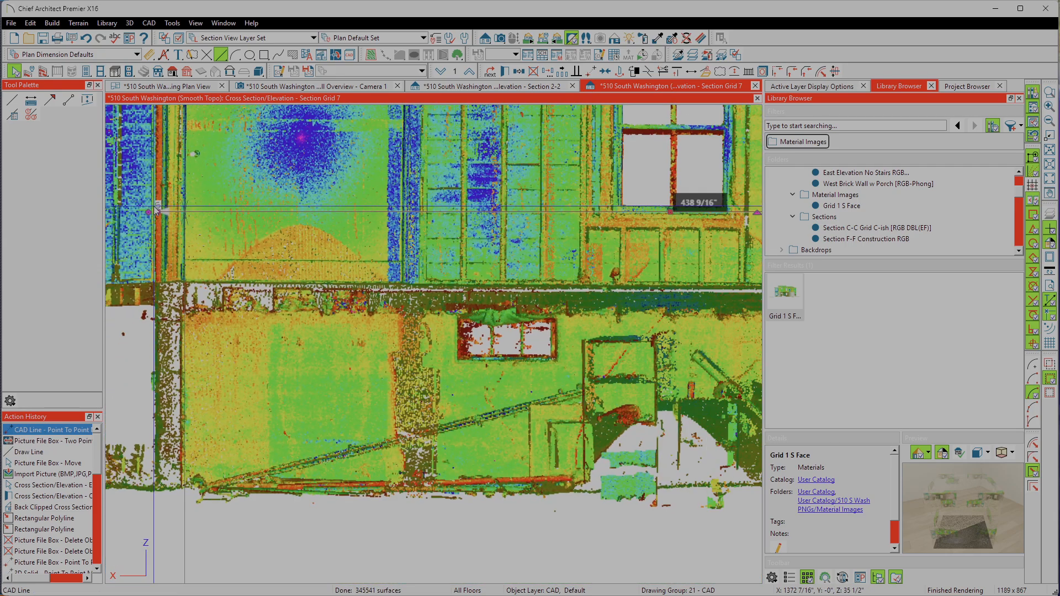
scroll(375, 314, down, 5)
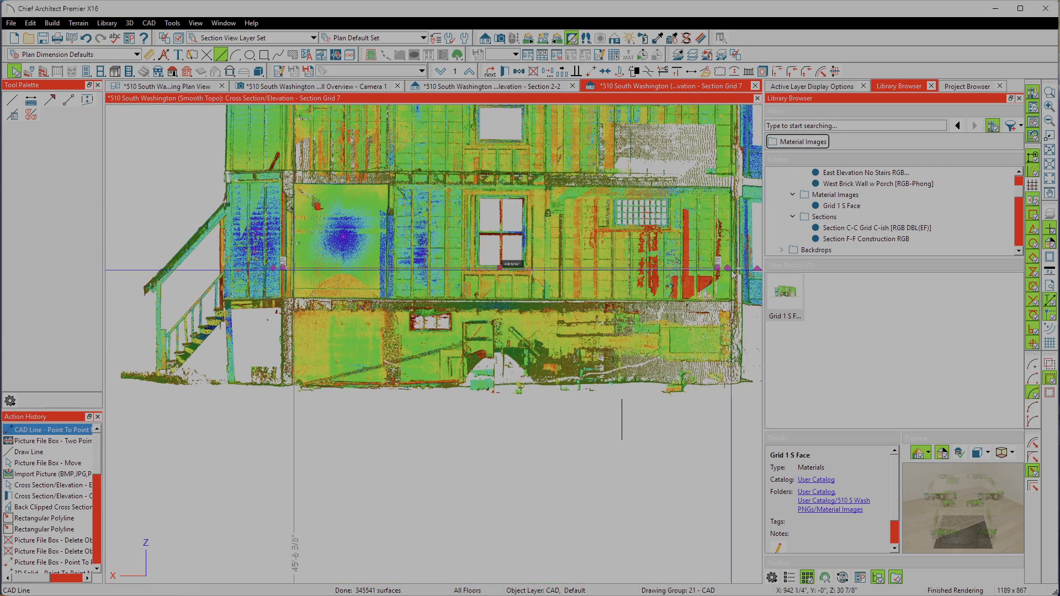
scroll(733, 275, up, 6)
scroll(732, 275, up, 4)
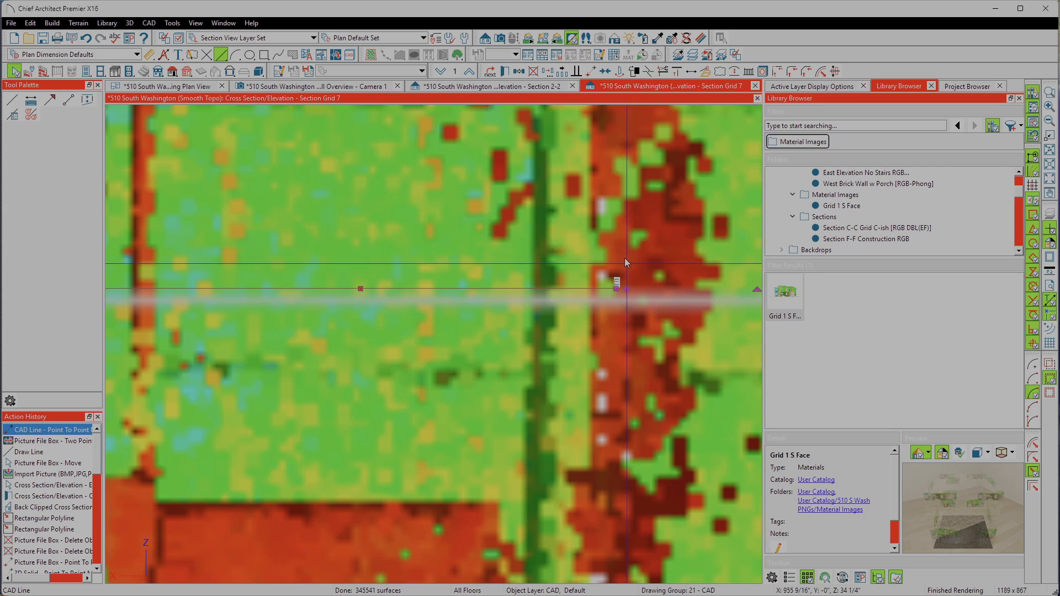
scroll(363, 245, down, 6)
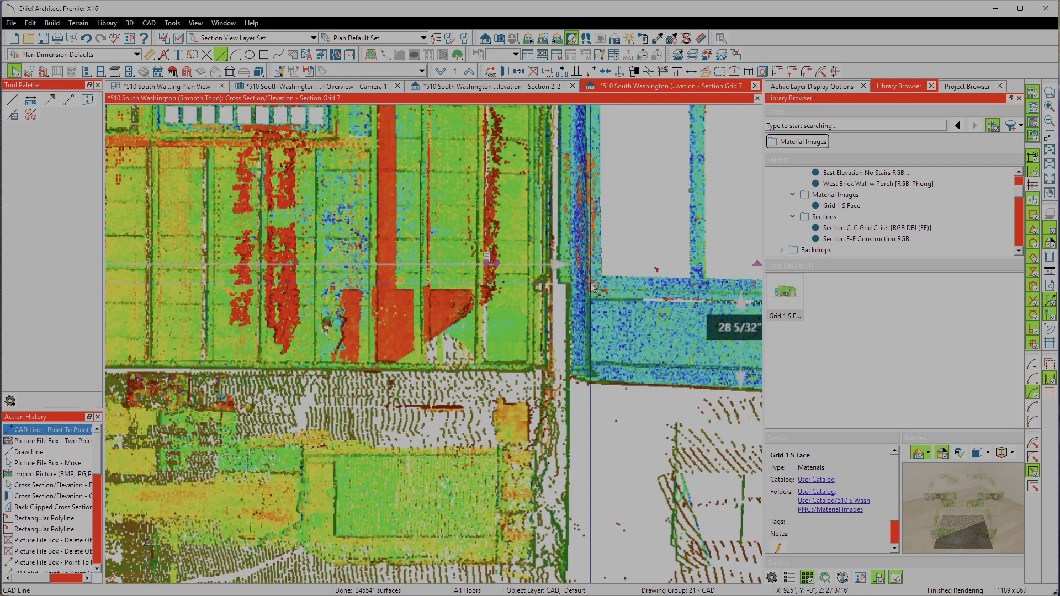
scroll(647, 297, down, 2)
scroll(635, 309, down, 2)
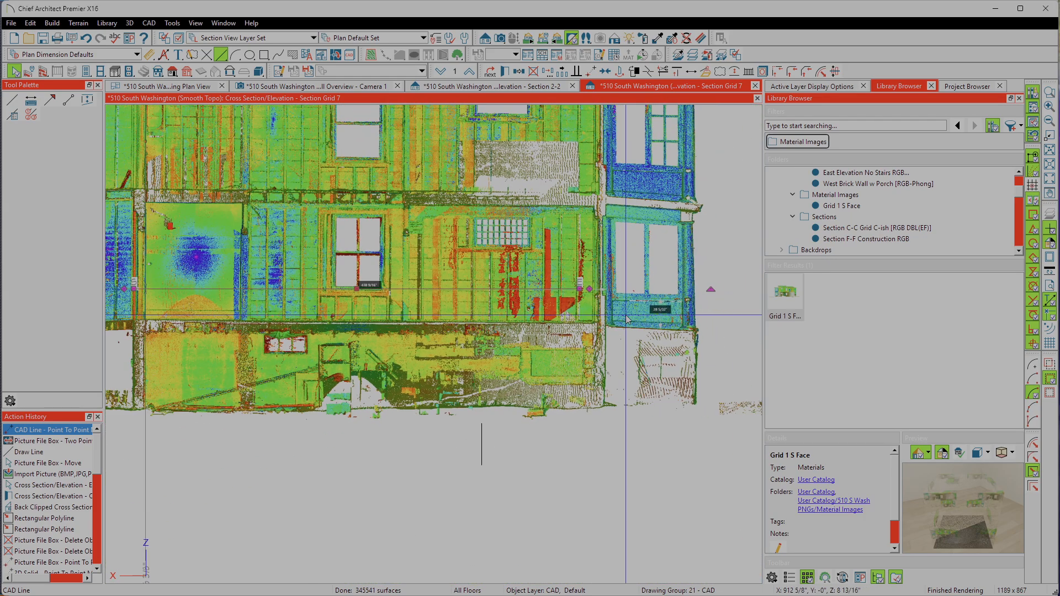
scroll(635, 320, down, 2)
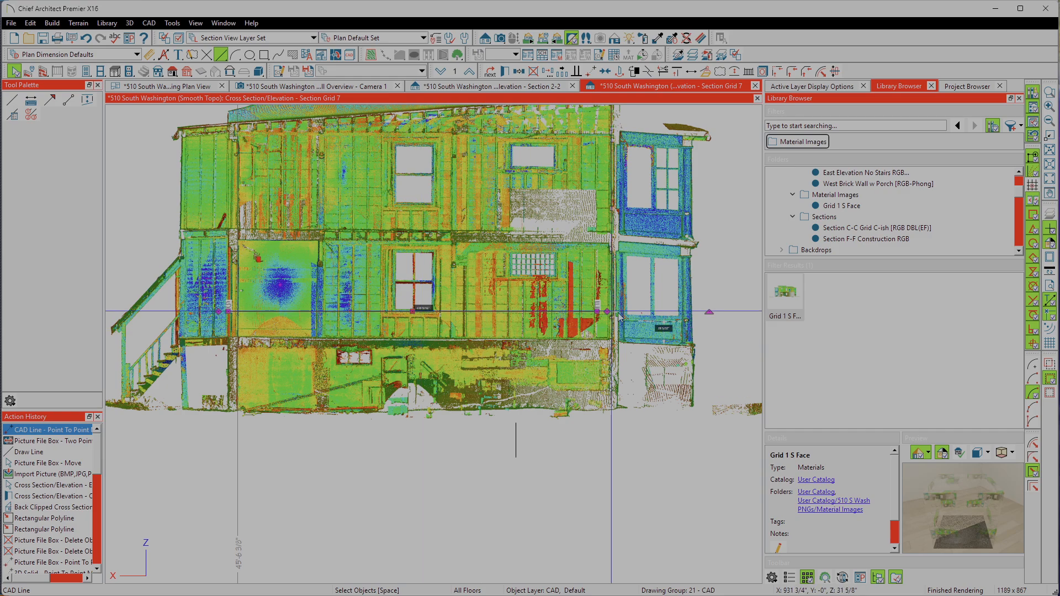
scroll(619, 316, up, 2)
scroll(476, 307, up, 2)
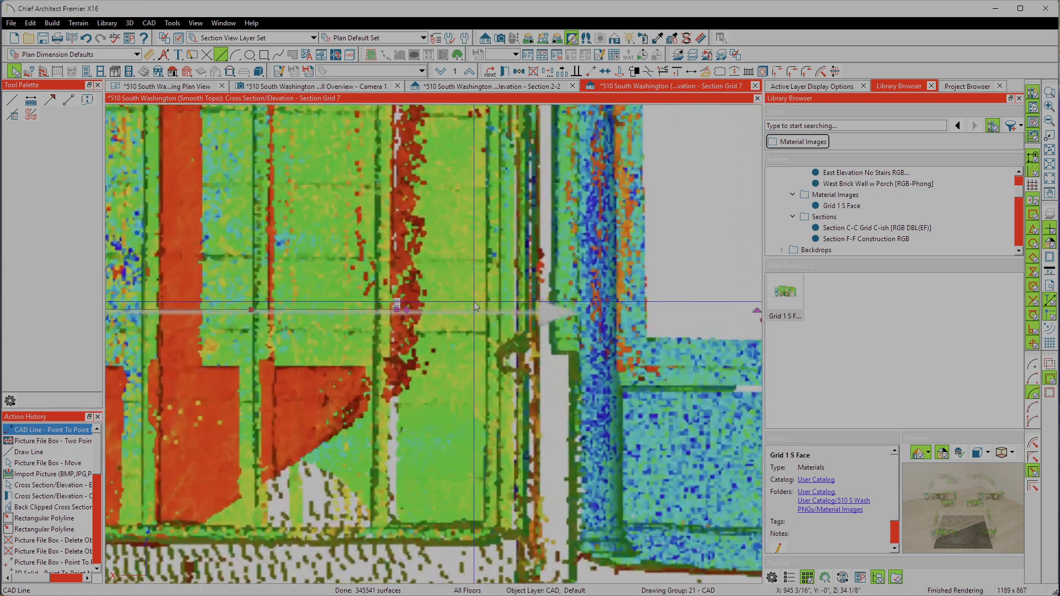
Step: Stretch the CAD line's porch-side end onto the matching arrow tip of the picture's 438 9/16" dimension
scroll(442, 307, up, 1)
drag(382, 310, 622, 293)
scroll(641, 309, up, 5)
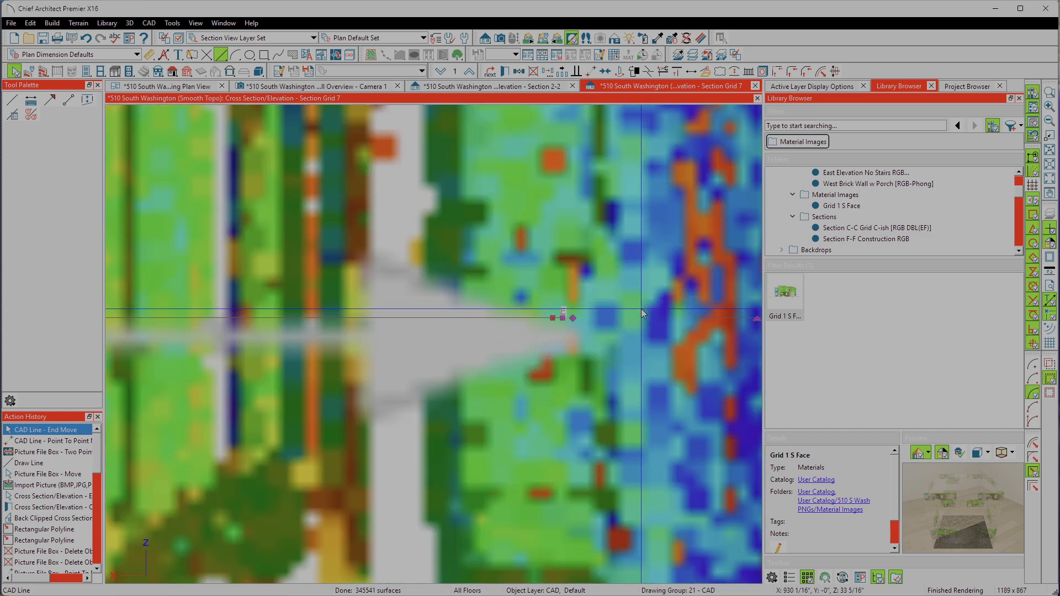
mouse_move(404, 334)
mouse_down()
mouse_move(418, 333)
mouse_move(407, 332)
mouse_up()
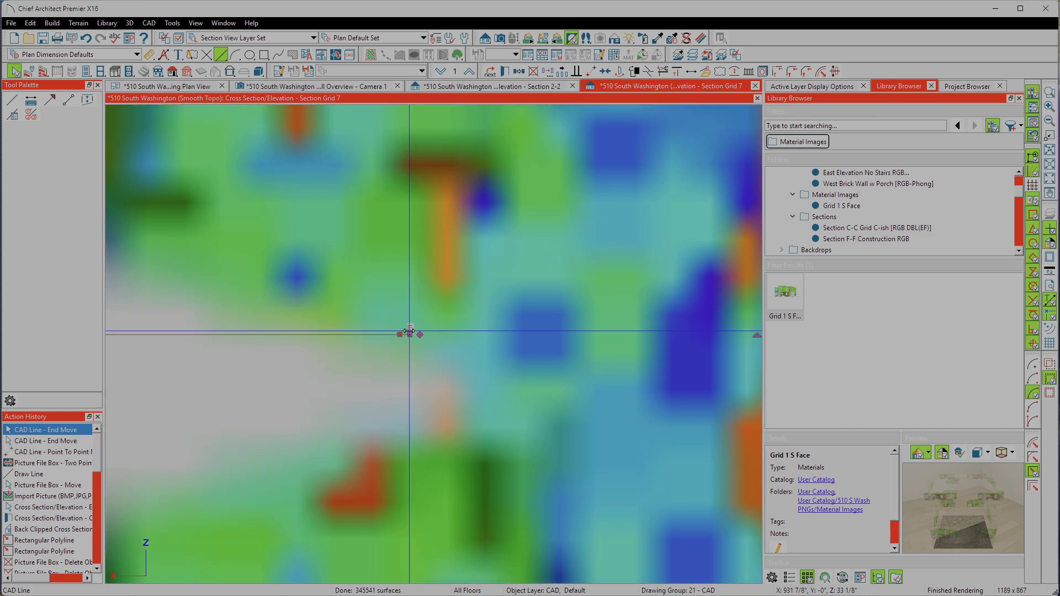
Step: Check the CAD line's stair-side end against its dimension arrow tip and open the line's specification to read its length
scroll(407, 332, down, 5)
scroll(456, 258, down, 8)
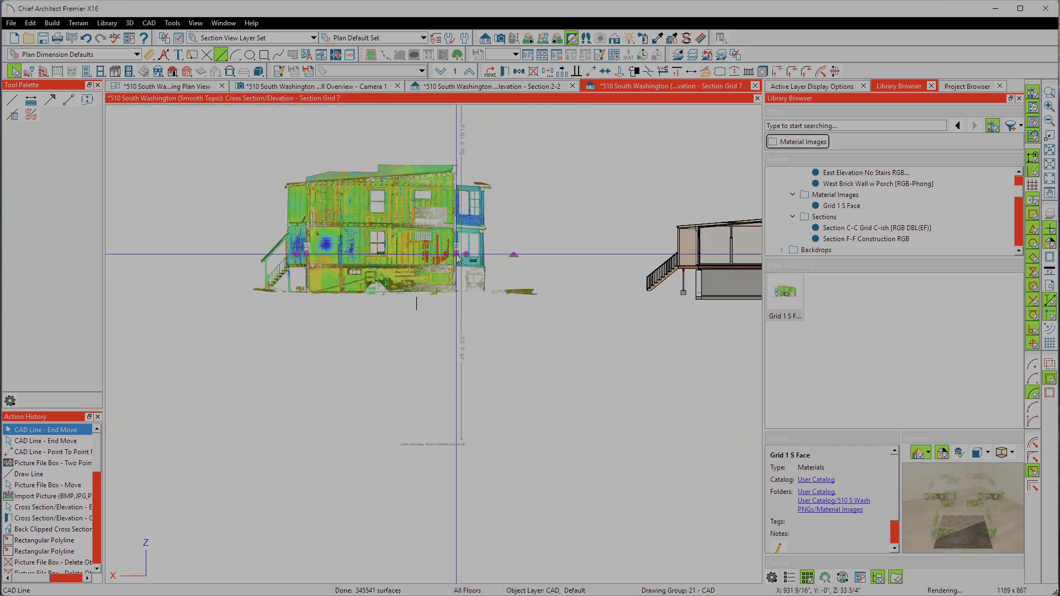
scroll(303, 265, up, 2)
scroll(302, 265, up, 10)
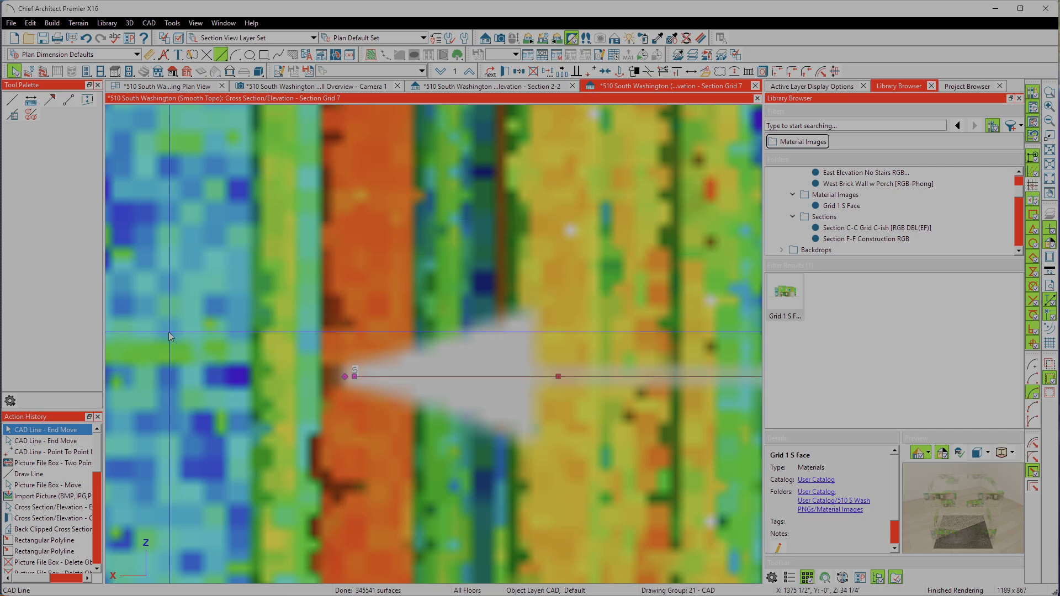
scroll(248, 348, down, 5)
scroll(194, 332, down, 6)
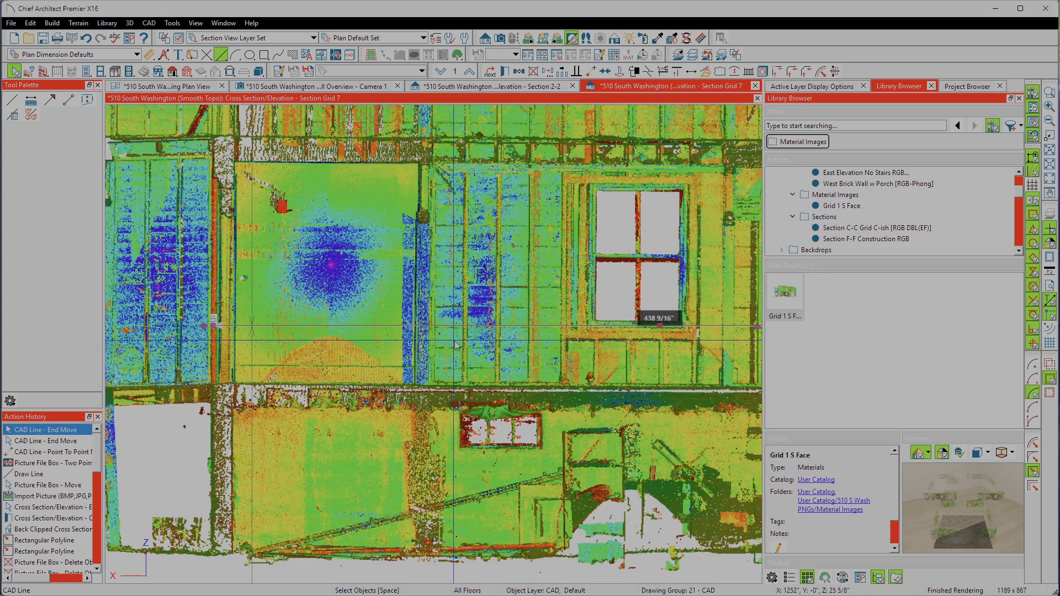
scroll(260, 308, down, 2)
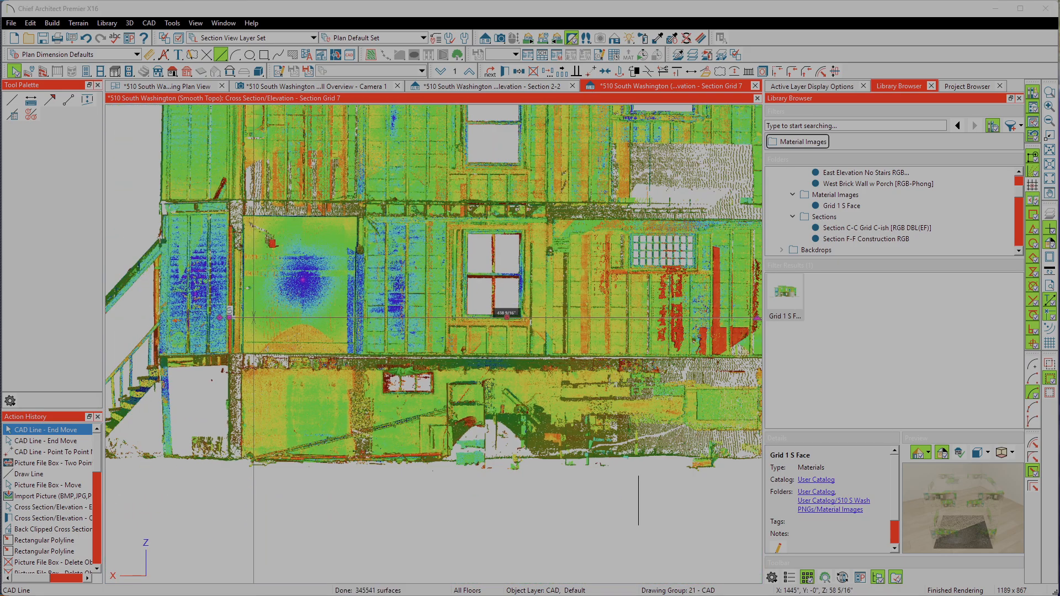
drag(0, 119, 0, 88)
double_click(587, 320)
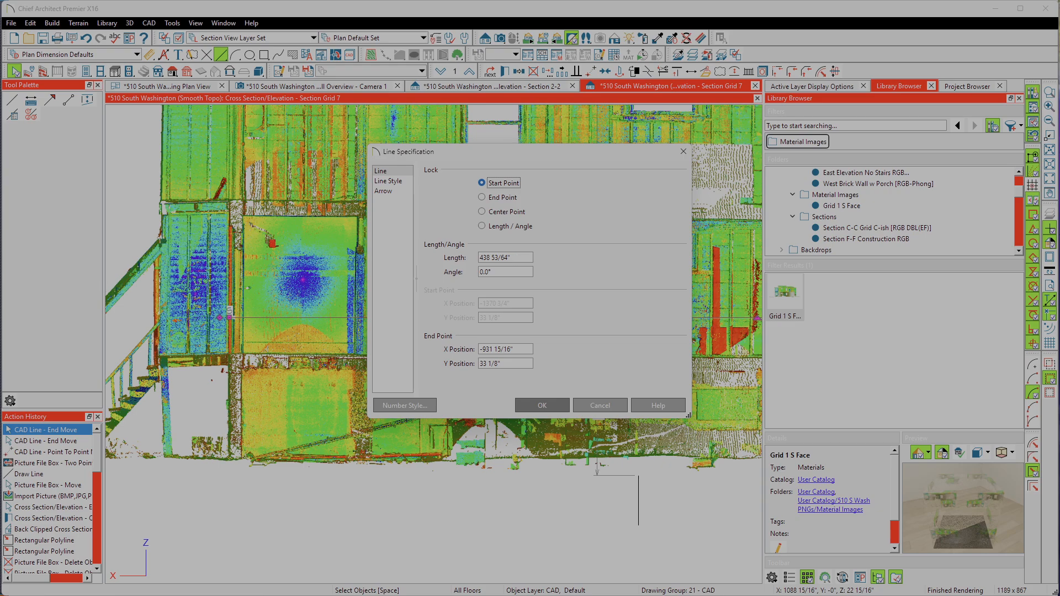
Step: Switch to the browser and delete the unsent AKG mic message from the Grok prompt
mouse_move(76, 583)
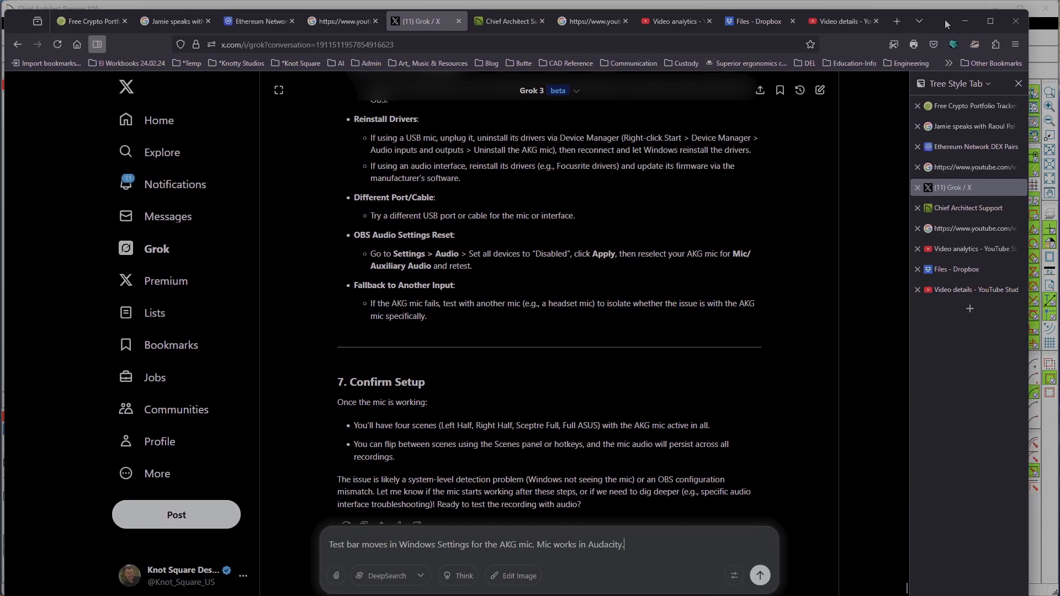
scroll(564, 384, down, 1)
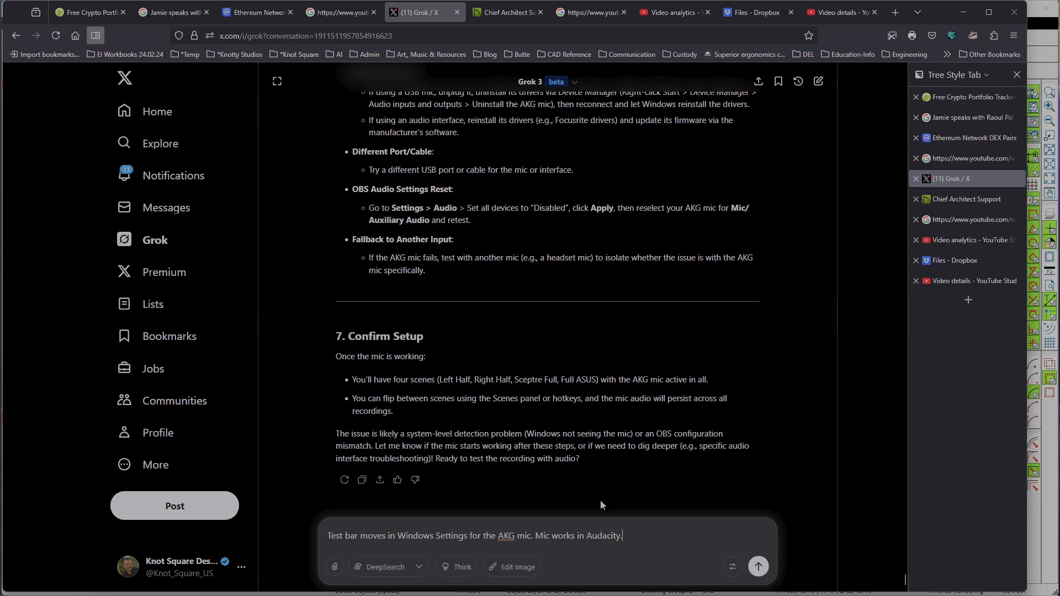
drag(634, 538, 243, 538)
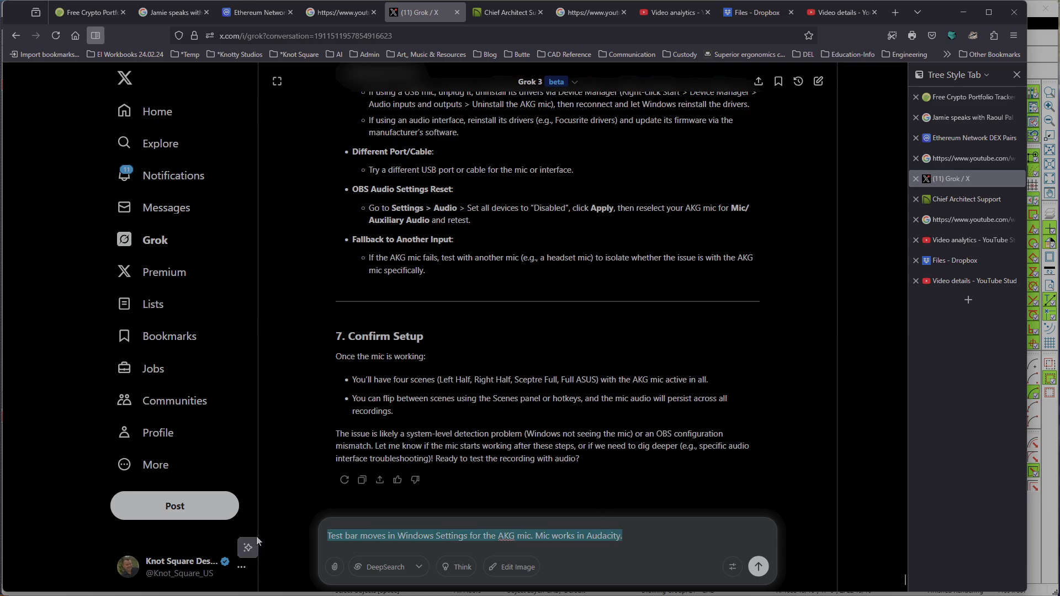
key(BackSpace)
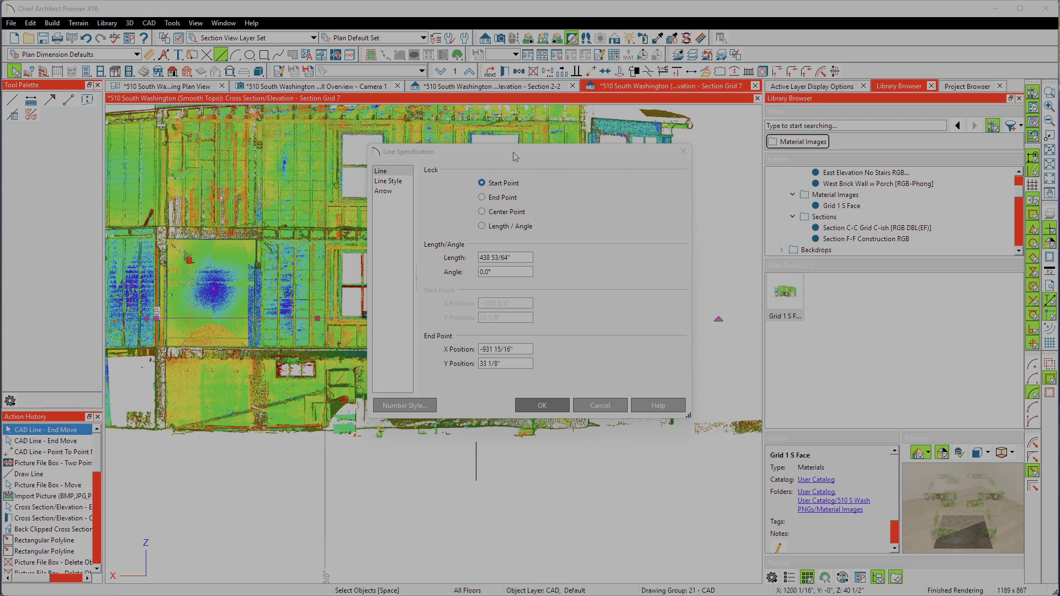
Step: Compare the CAD line's specified length with the 438 9/16" value in the Snipping Tool capture, and close the specification without changes
drag(513, 156, 295, 156)
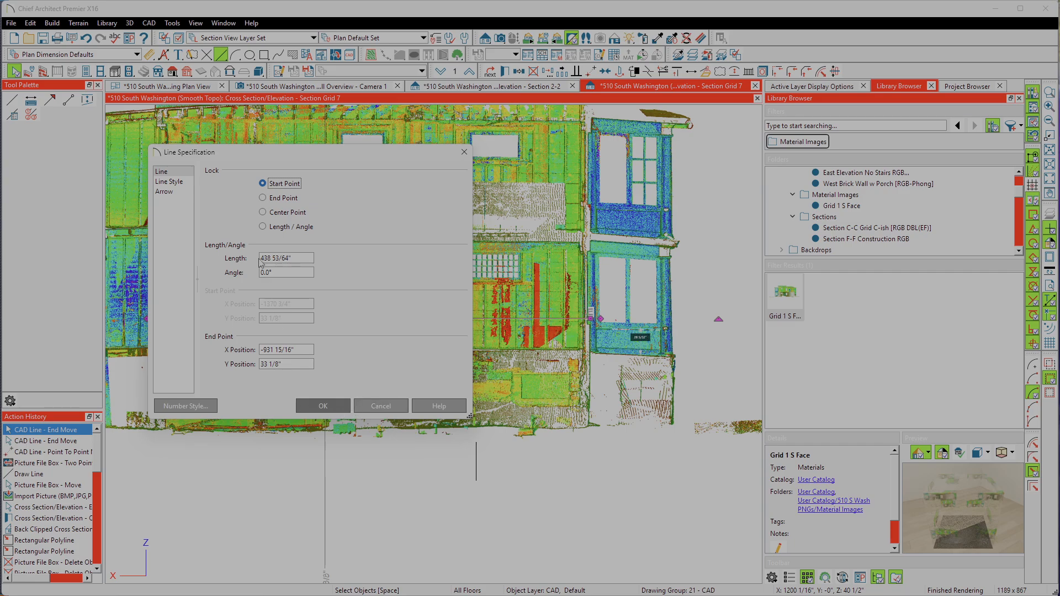
drag(261, 258, 291, 258)
key(alt+Tab)
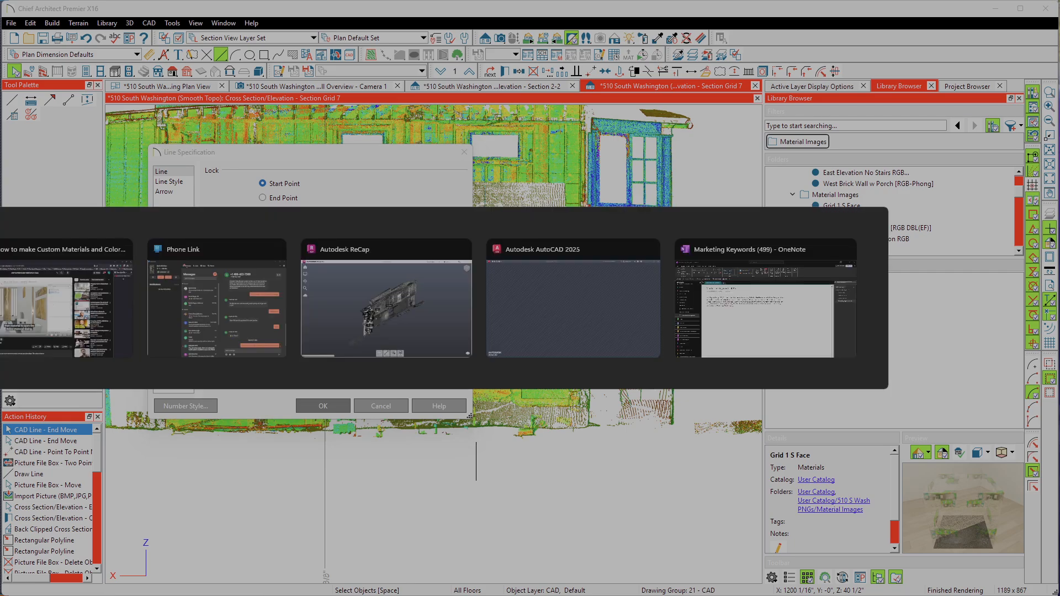
key(Escape)
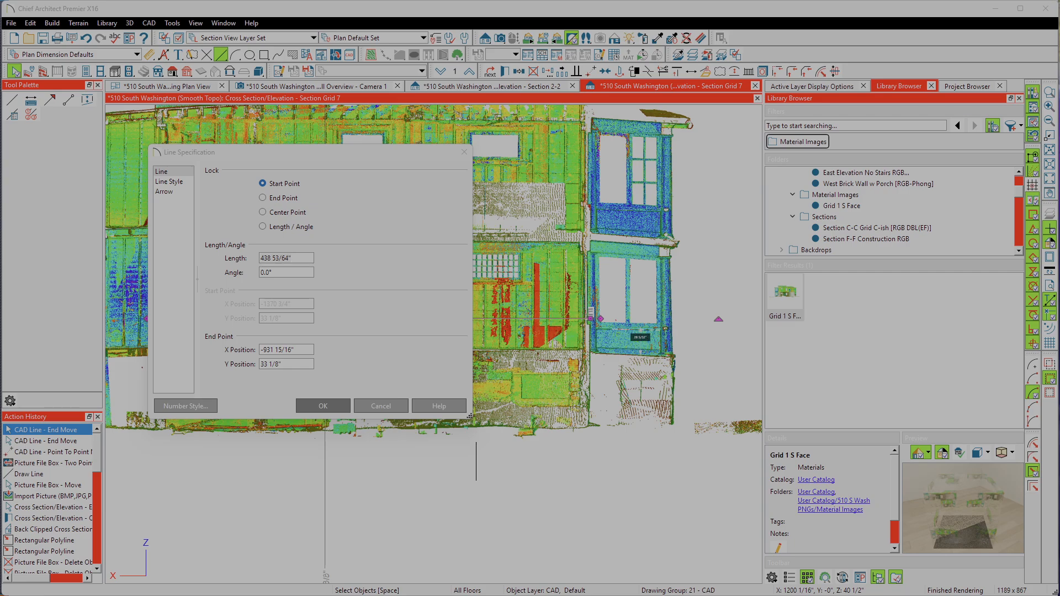
drag(0, 77, 427, 97)
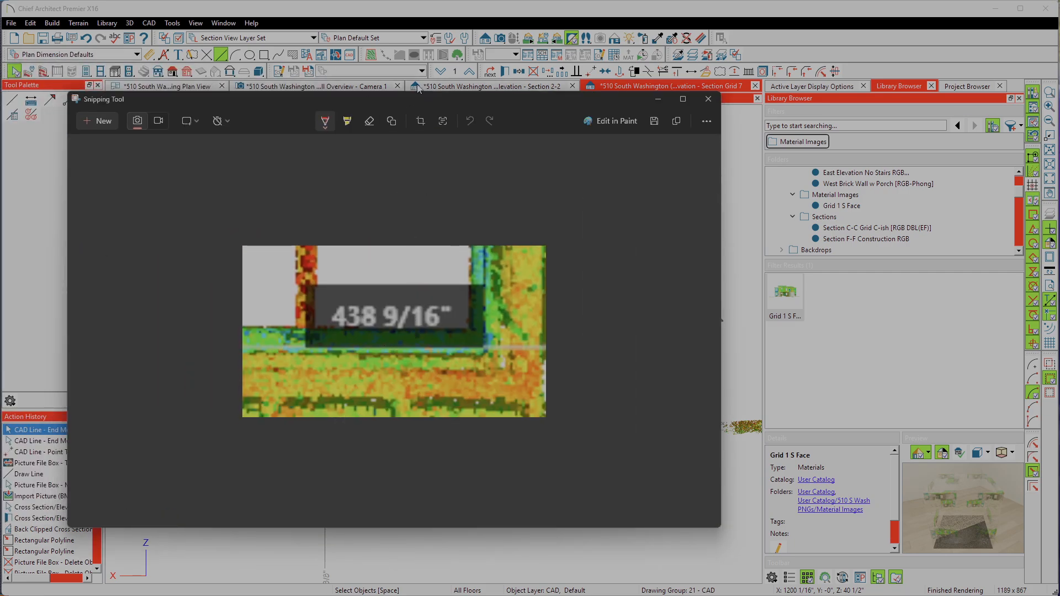
drag(418, 89, 0, 90)
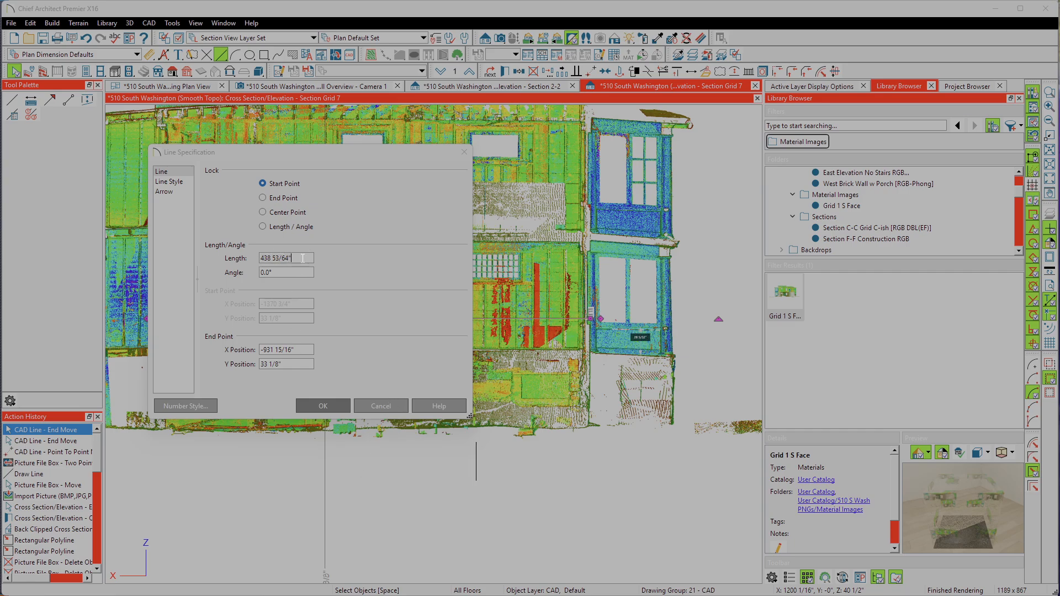
click(380, 407)
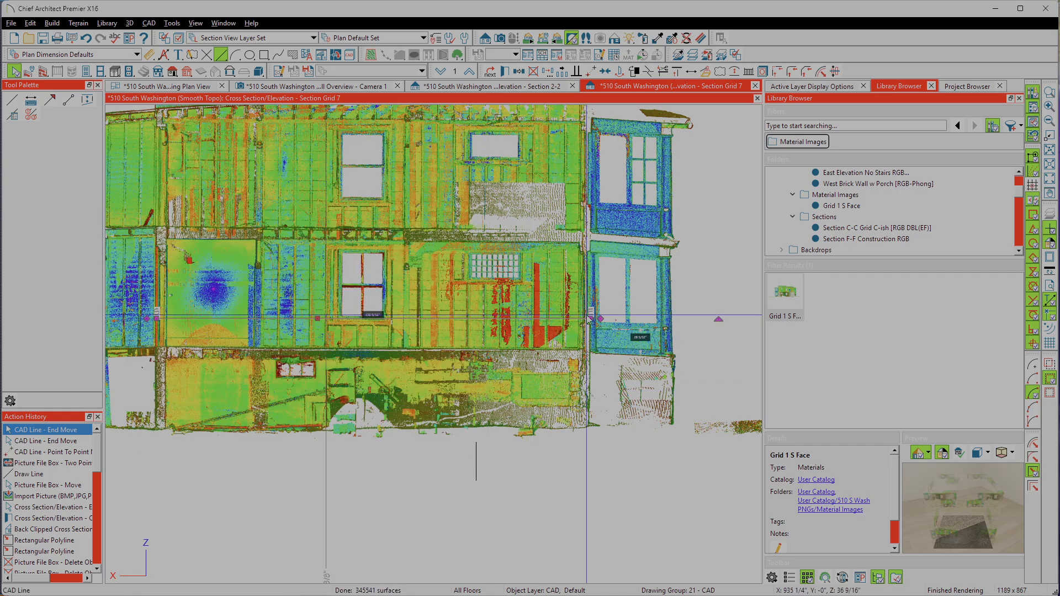
Step: Fine-tune the CAD line's porch-side end at the tip of the dimension arrow and deselect the line
scroll(588, 320, up, 4)
scroll(588, 321, up, 5)
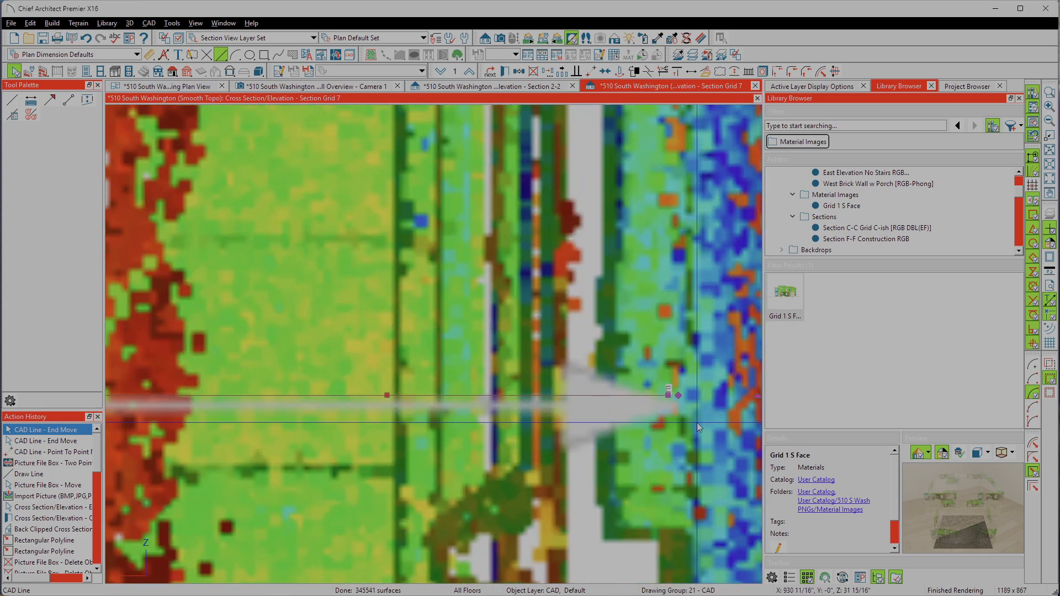
scroll(686, 405, up, 3)
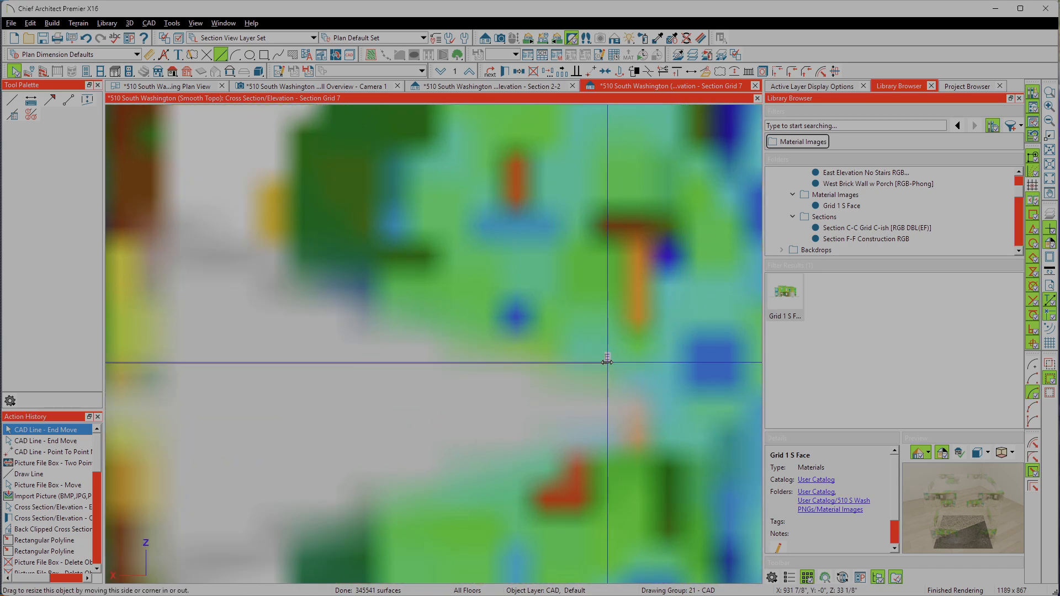
mouse_move(607, 364)
mouse_down()
mouse_move(529, 361)
mouse_move(598, 360)
mouse_up()
scroll(597, 355, down, 4)
scroll(598, 357, down, 6)
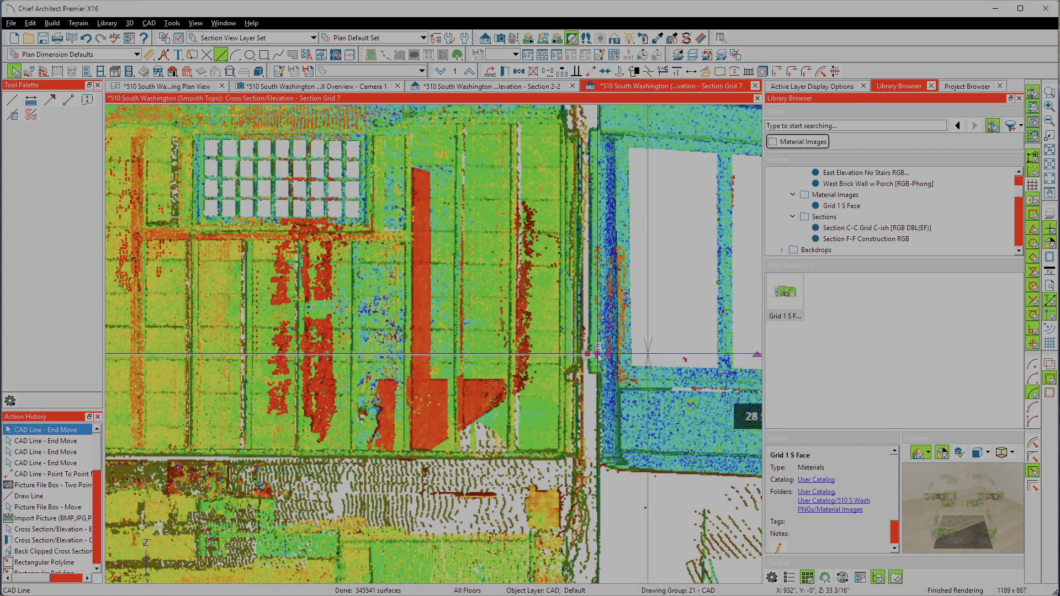
scroll(504, 334, down, 5)
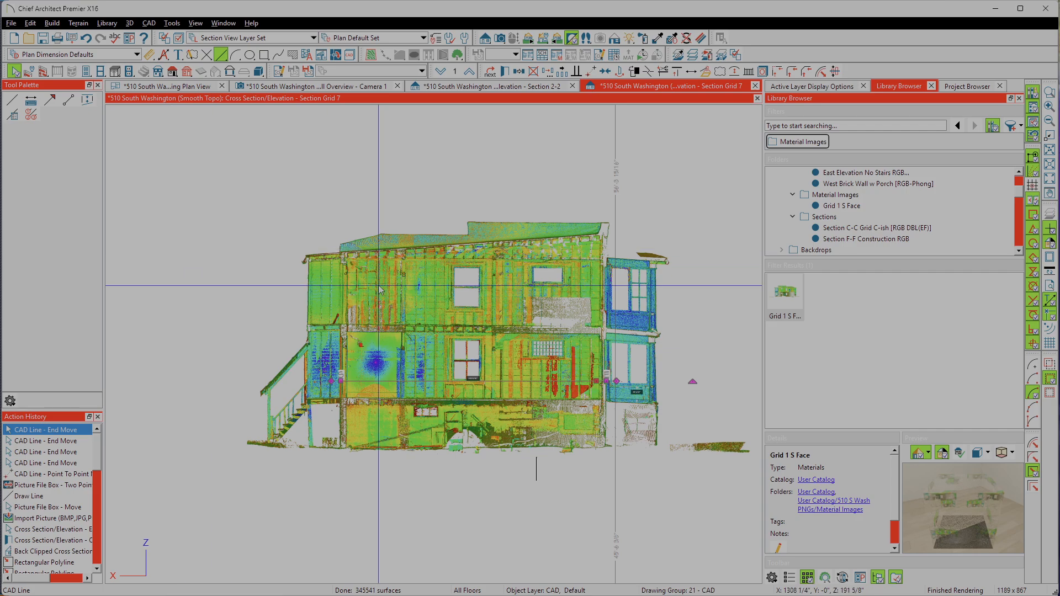
key(Escape)
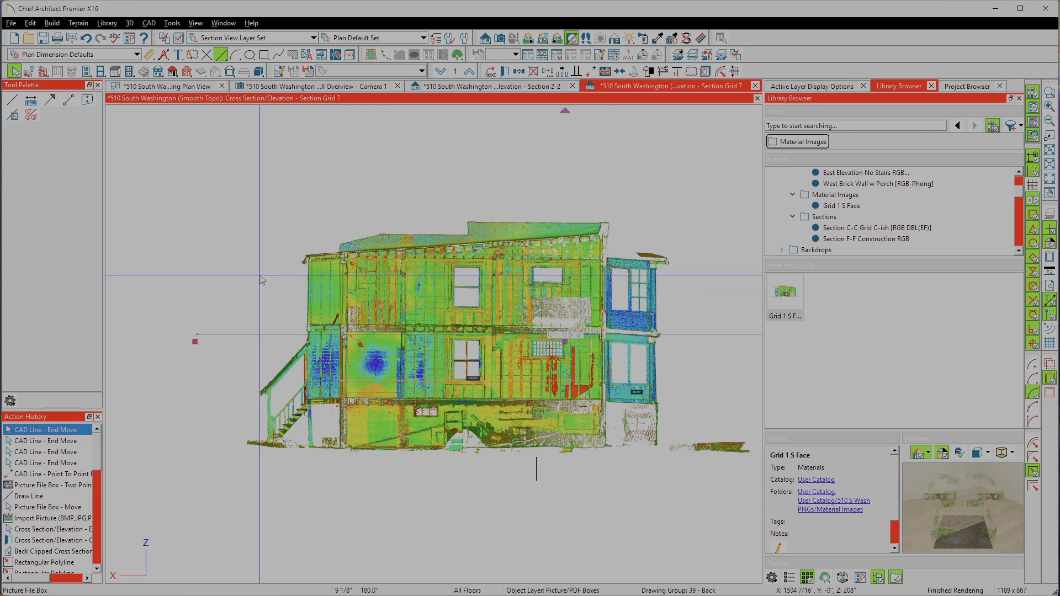
Step: Review the resized scan picture beside the section model and check the picture's specification
scroll(480, 347, down, 4)
click(590, 385)
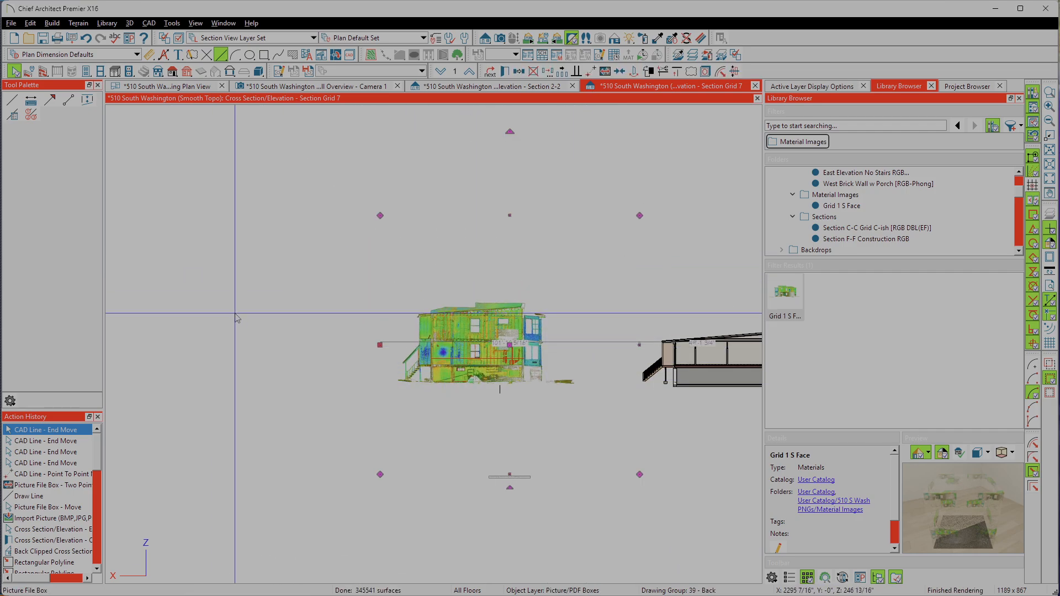
scroll(589, 382, down, 2)
scroll(597, 320, up, 3)
scroll(599, 320, down, 1)
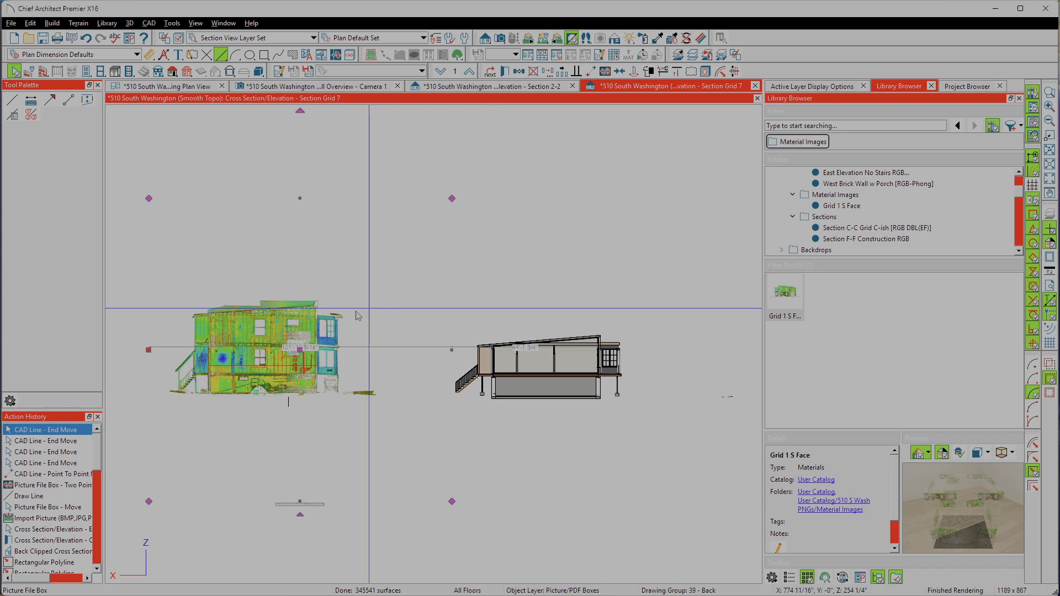
right_click(253, 330)
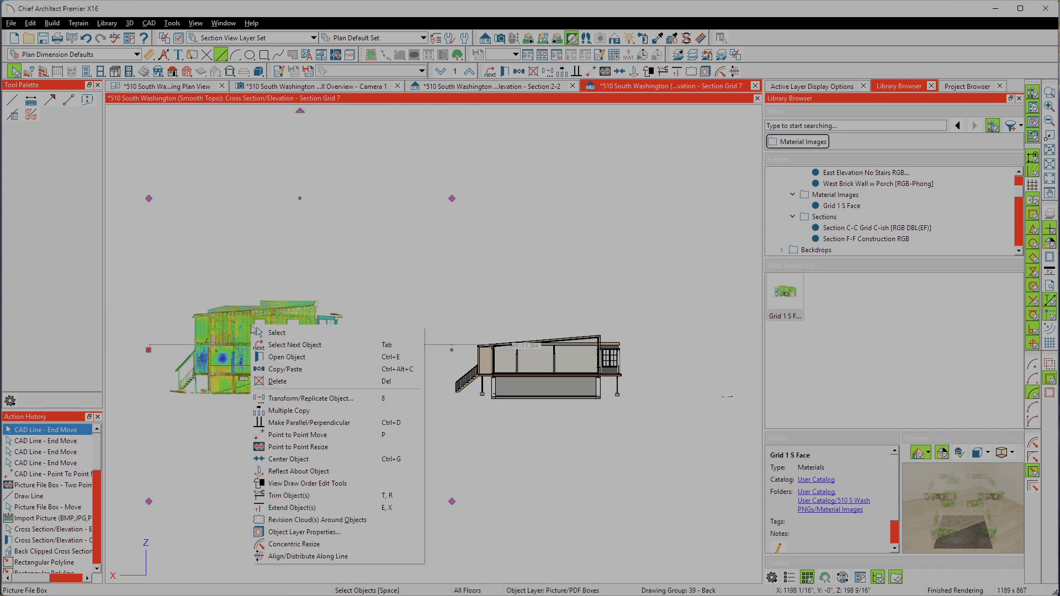
key(Escape)
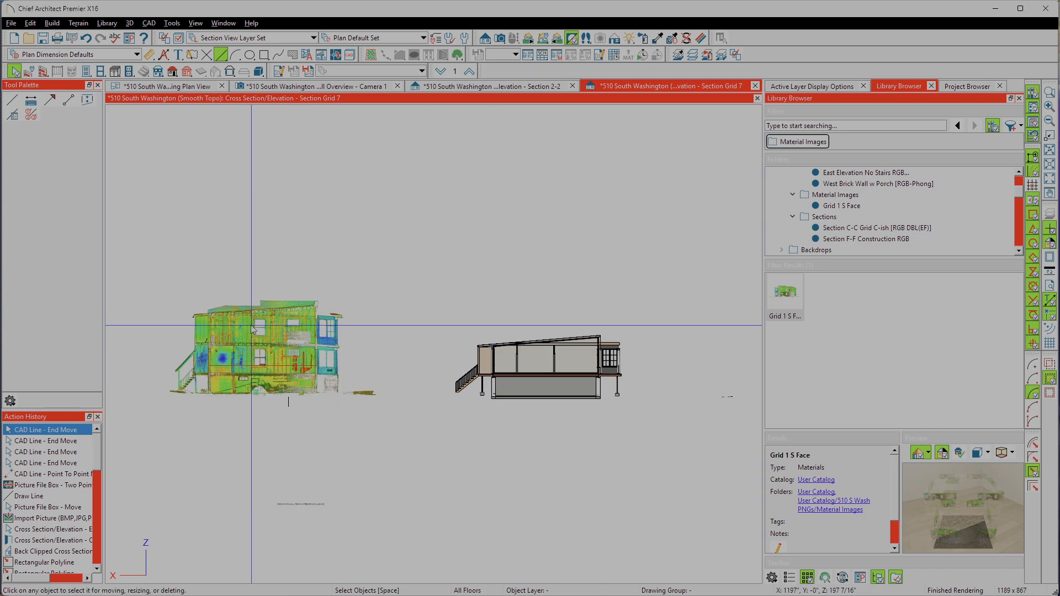
right_click(254, 329)
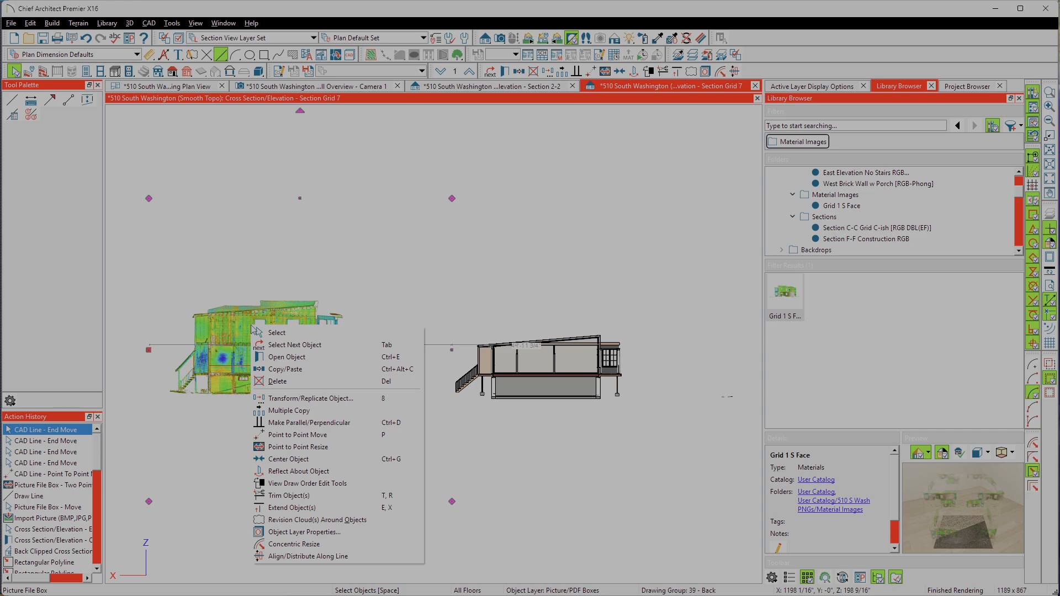
click(266, 357)
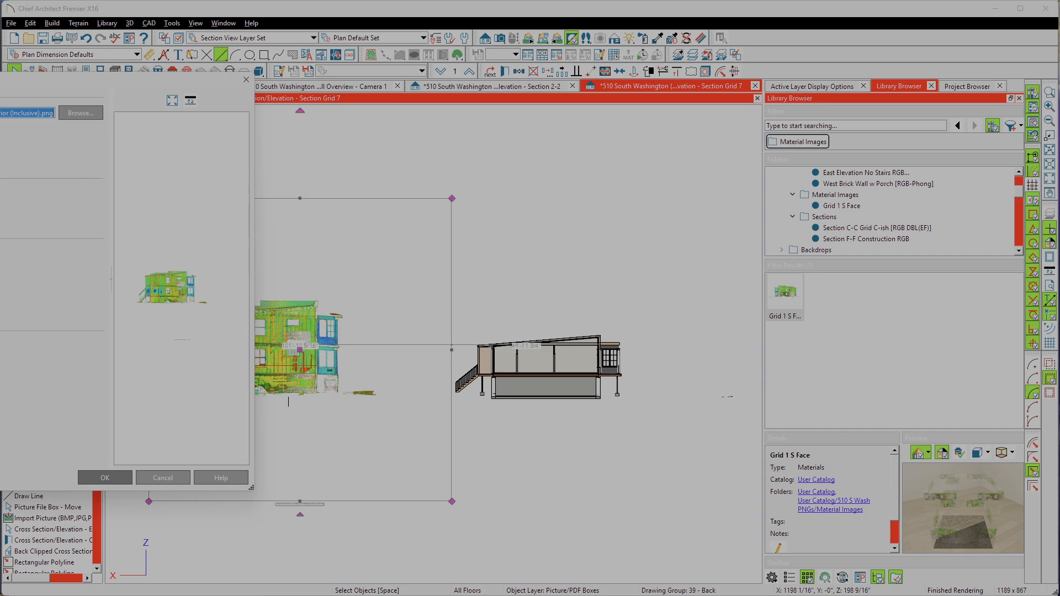
click(127, 479)
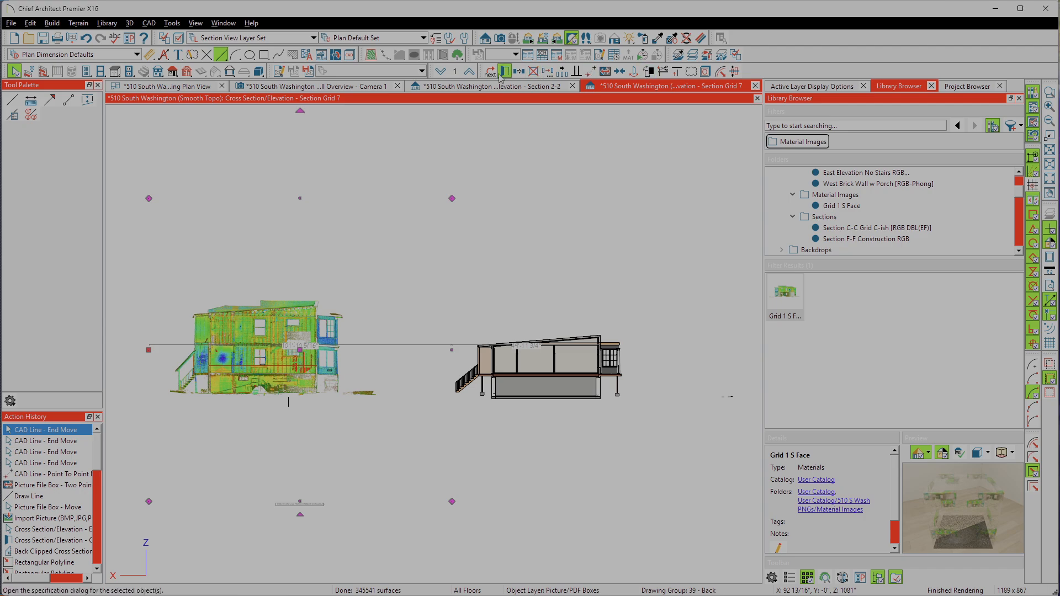
click(310, 325)
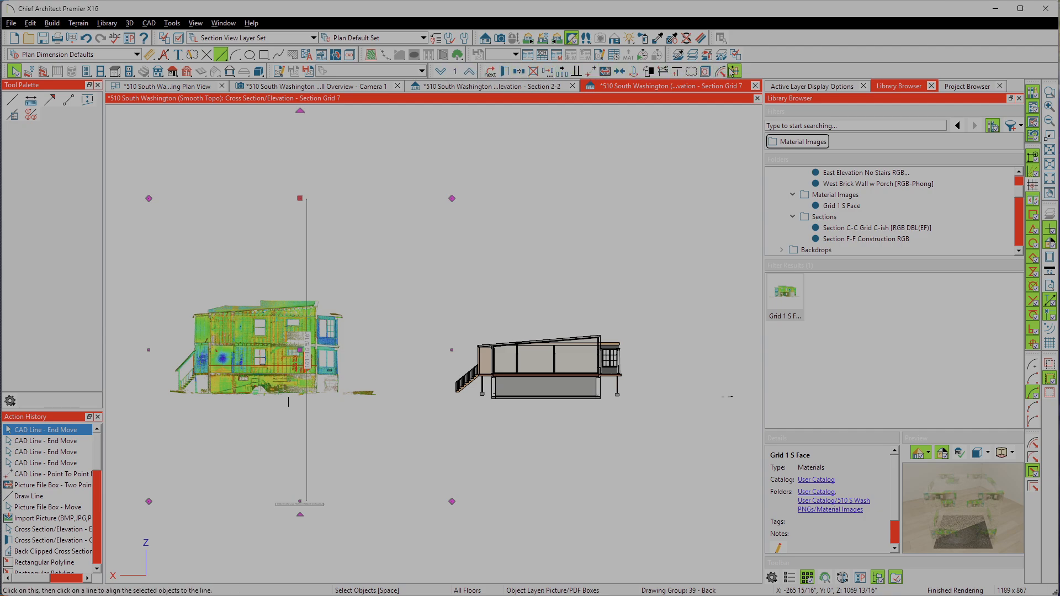
click(587, 75)
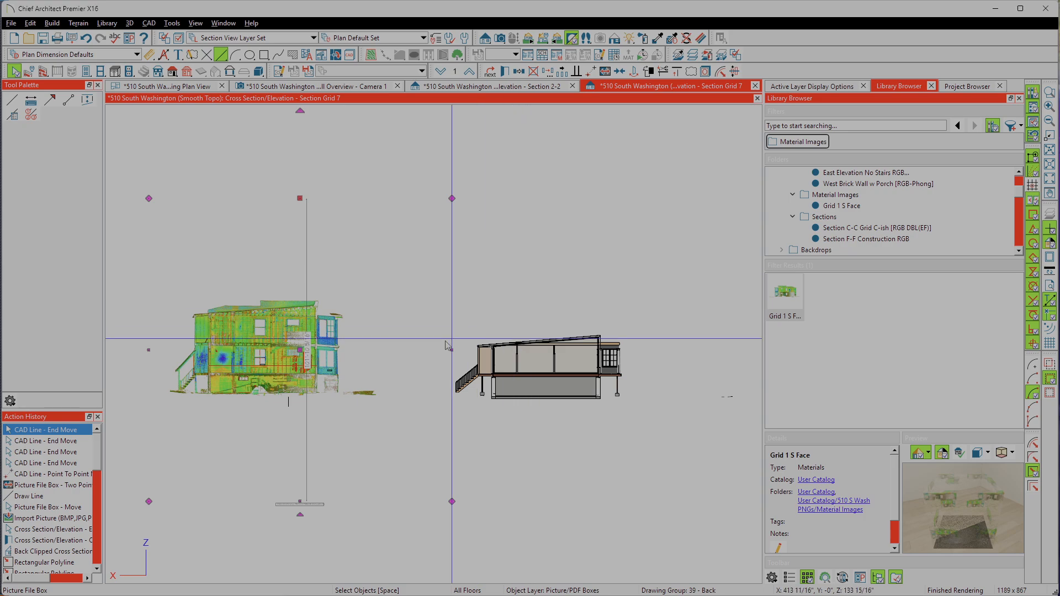
scroll(831, 223, down, 2)
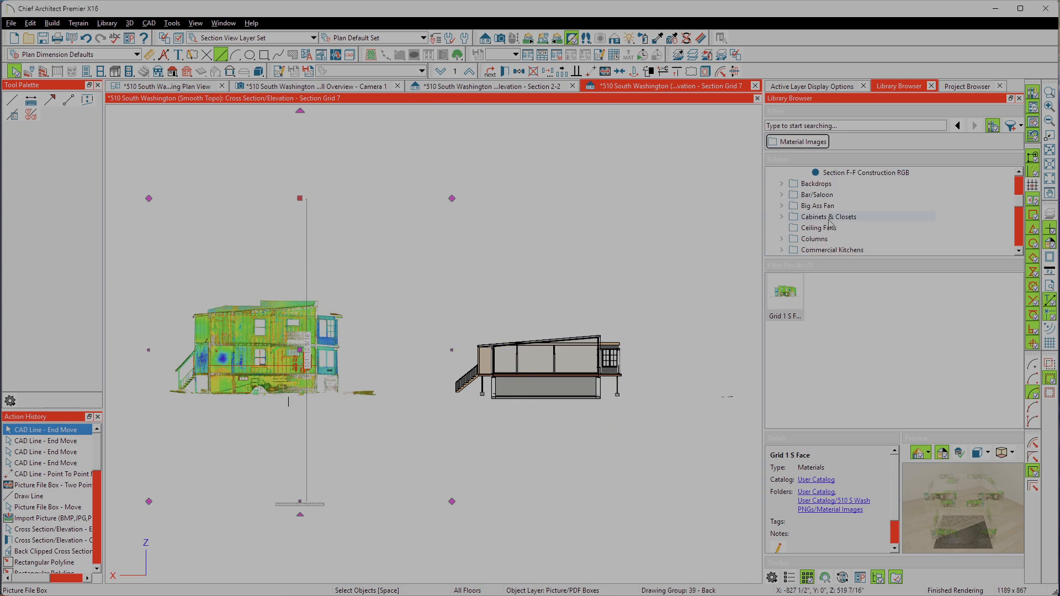
scroll(831, 224, up, 2)
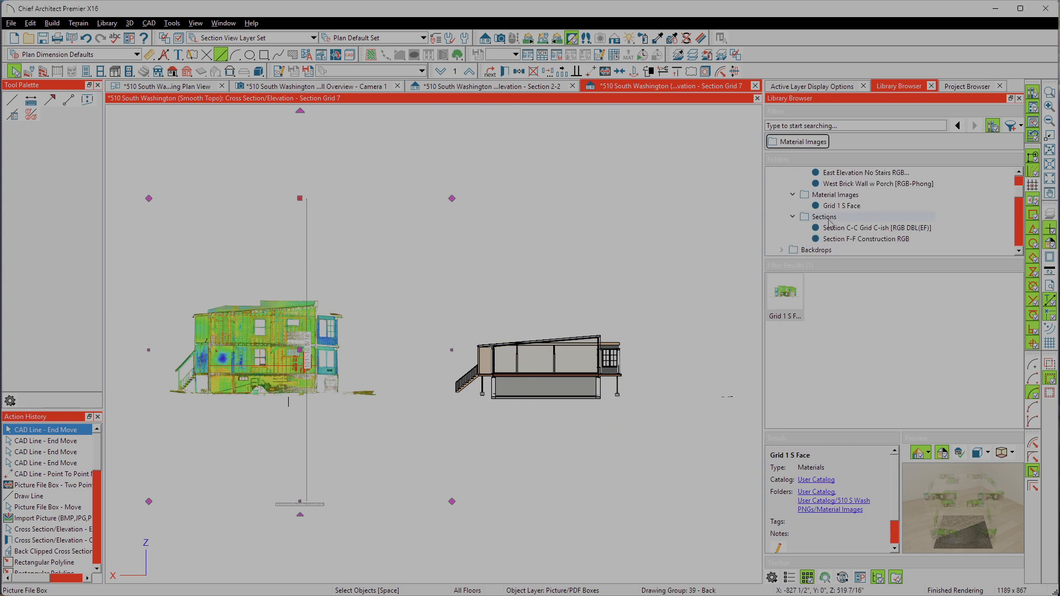
key(Escape)
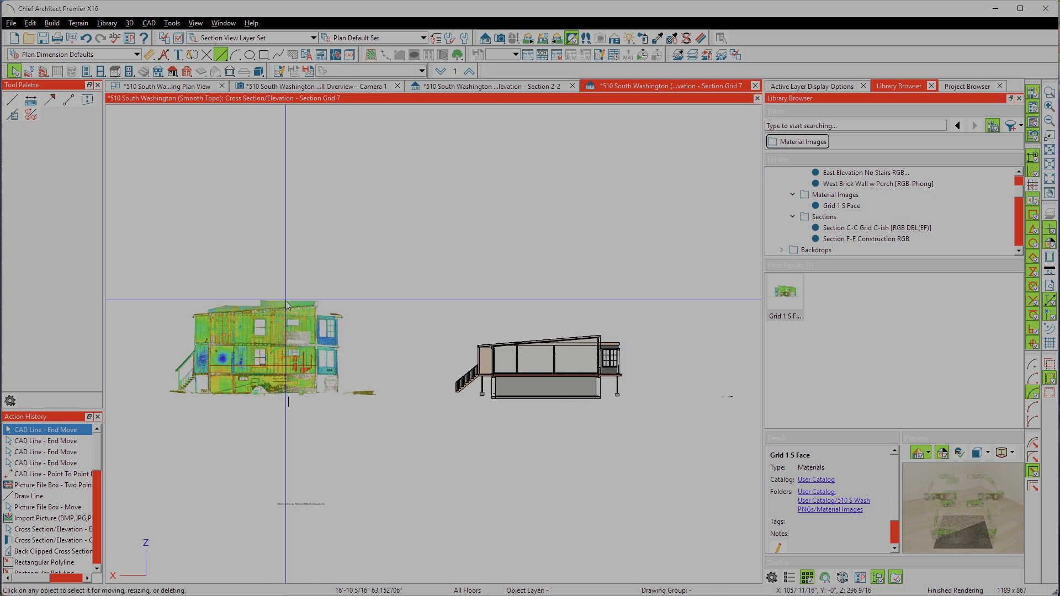
click(292, 343)
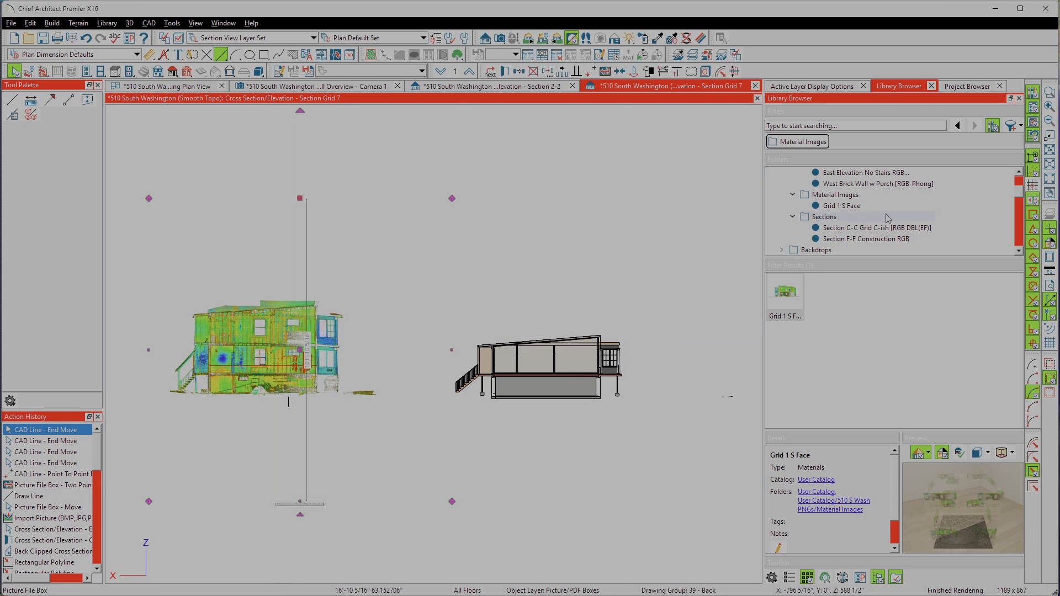
click(824, 217)
right_click(831, 220)
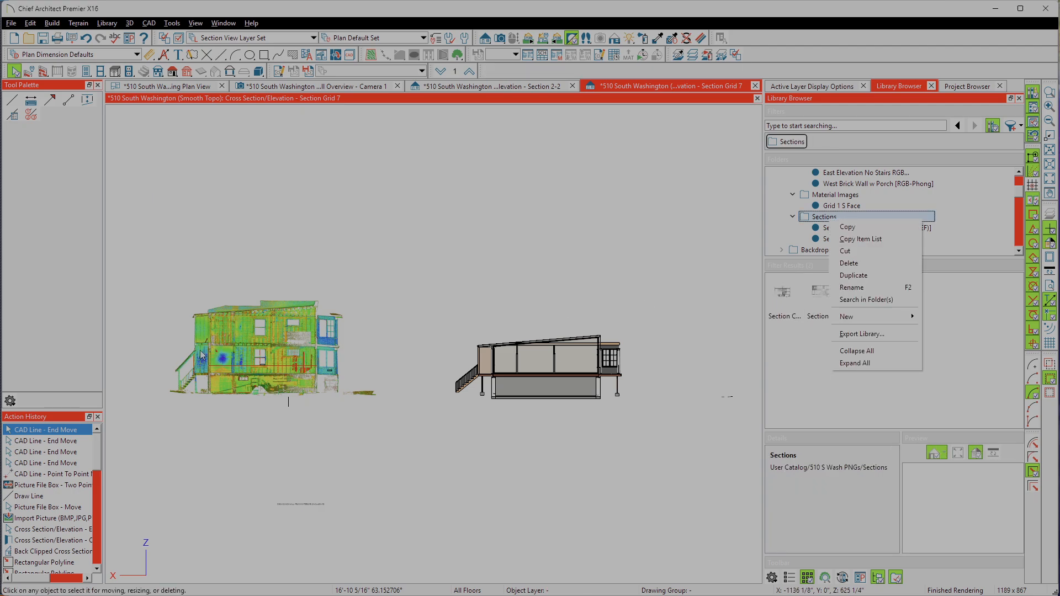
click(201, 355)
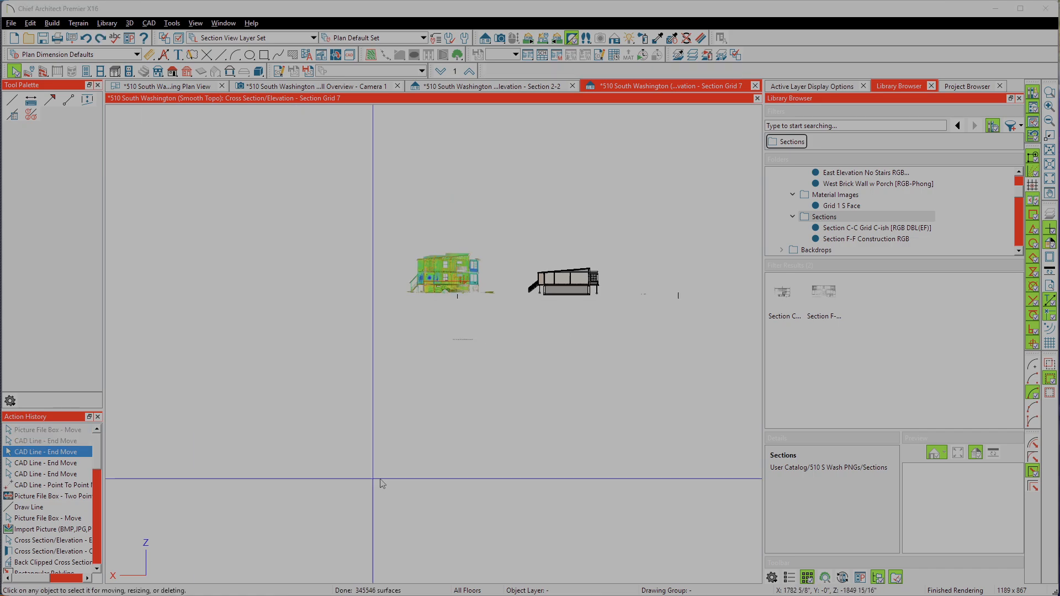
Step: Move the scan picture farther from the section model, clear of the CAD scaling line, and delete that line
click(444, 262)
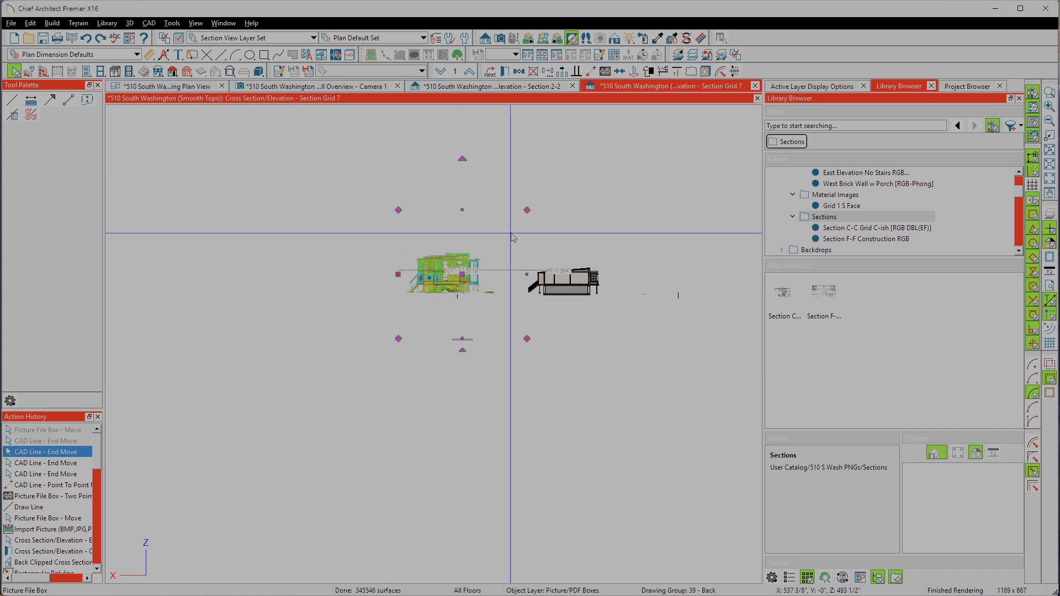
drag(463, 272, 398, 275)
click(467, 282)
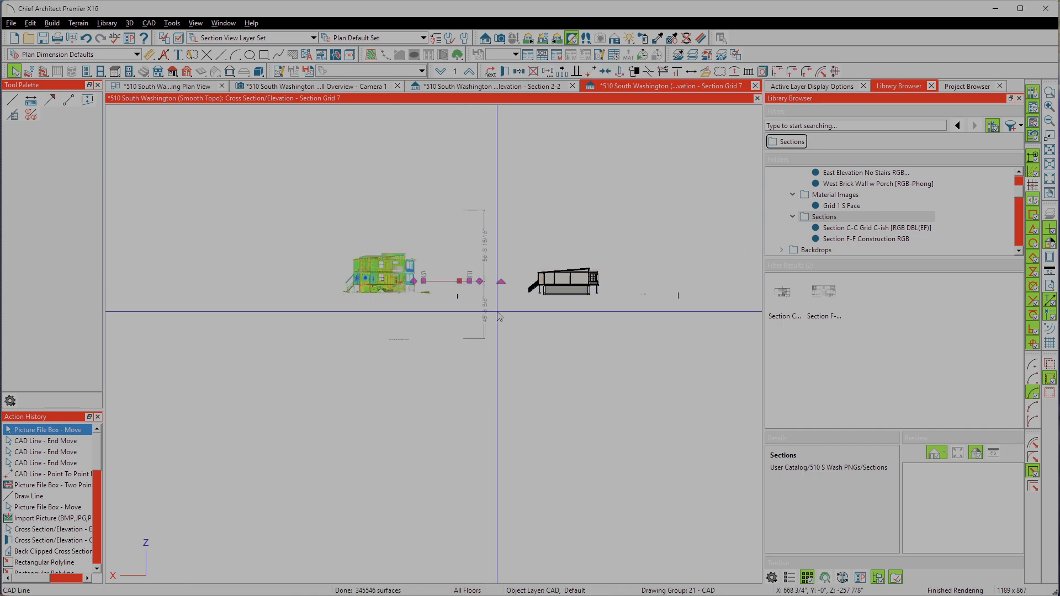
key(Delete)
scroll(370, 283, up, 1)
scroll(380, 292, up, 2)
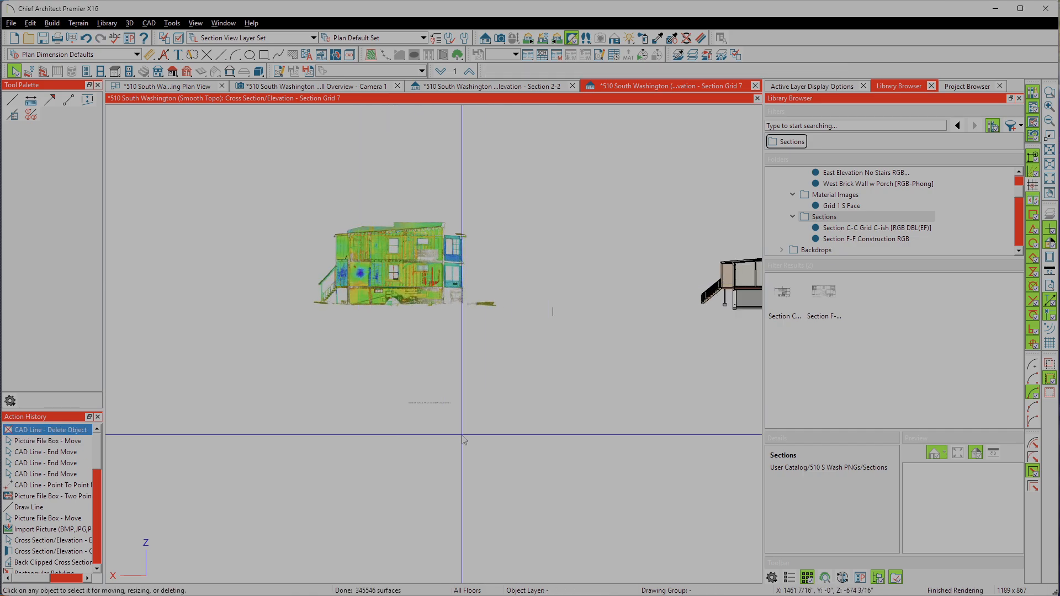
scroll(425, 326, down, 1)
click(436, 330)
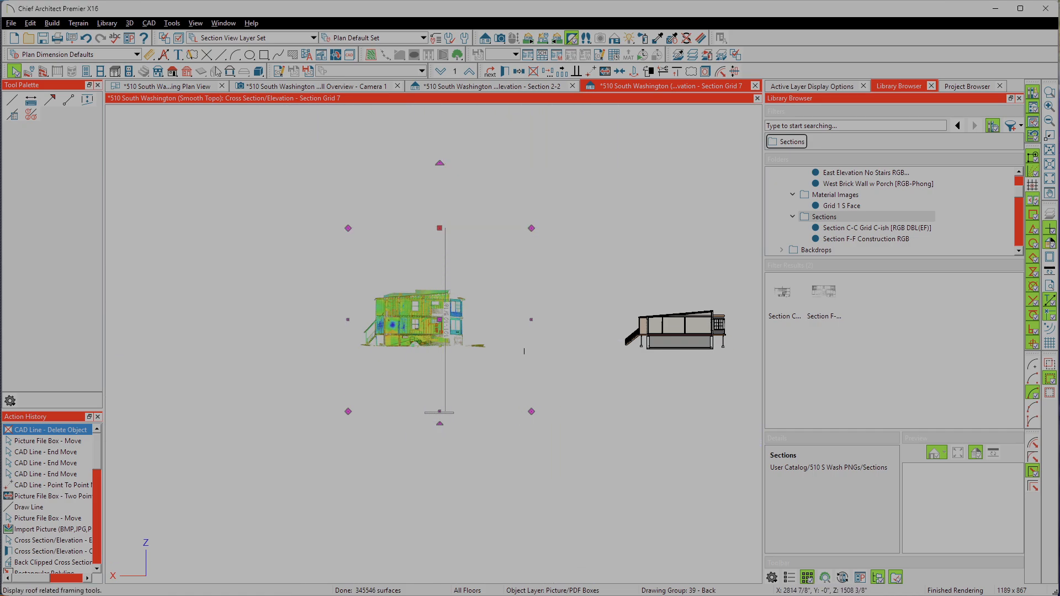
click(264, 54)
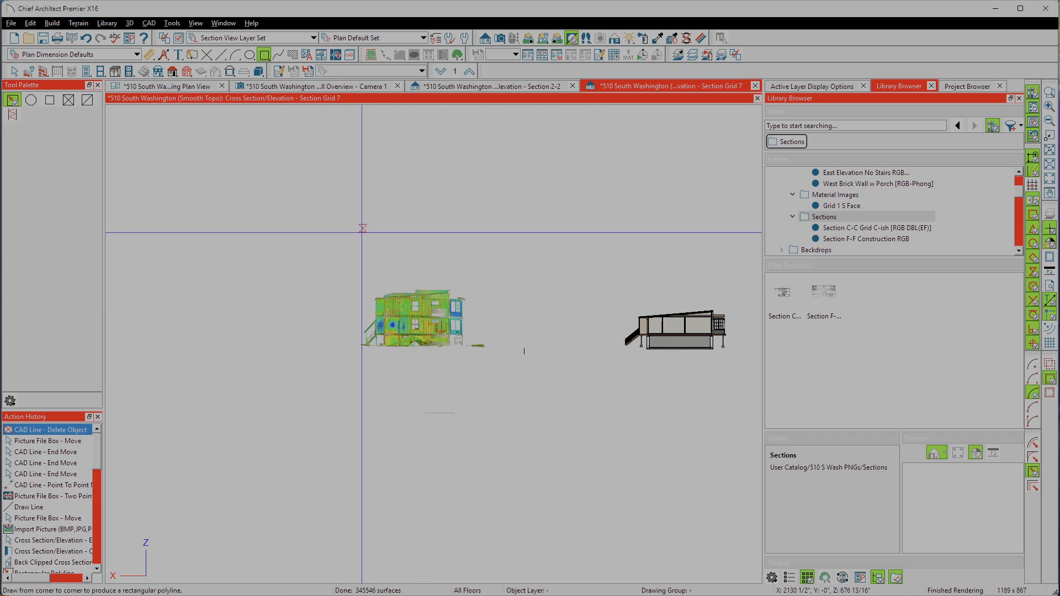
drag(348, 228, 545, 406)
key(space)
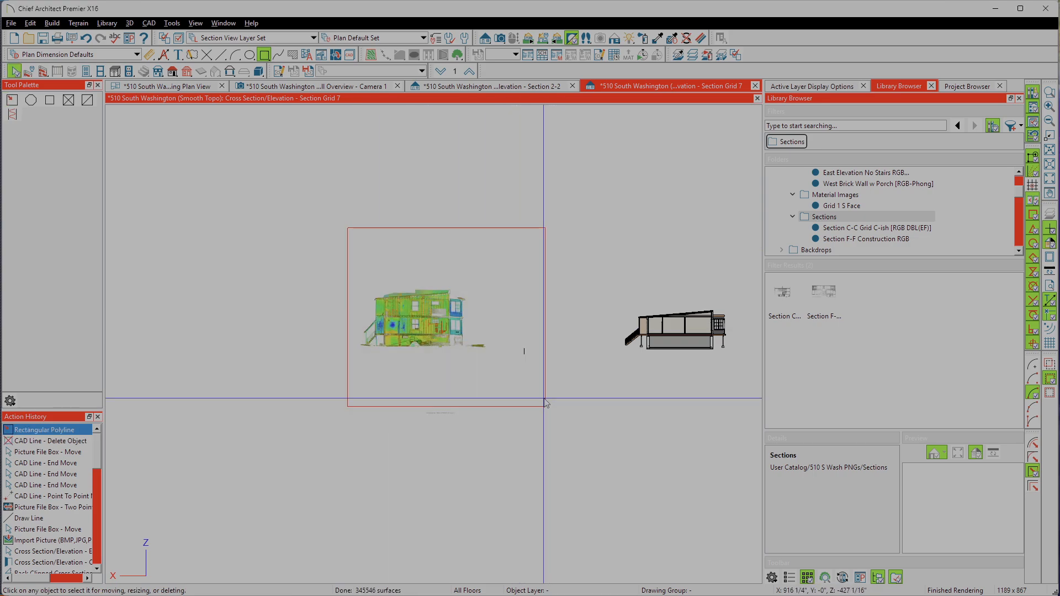
click(545, 397)
drag(546, 407, 522, 359)
key(space)
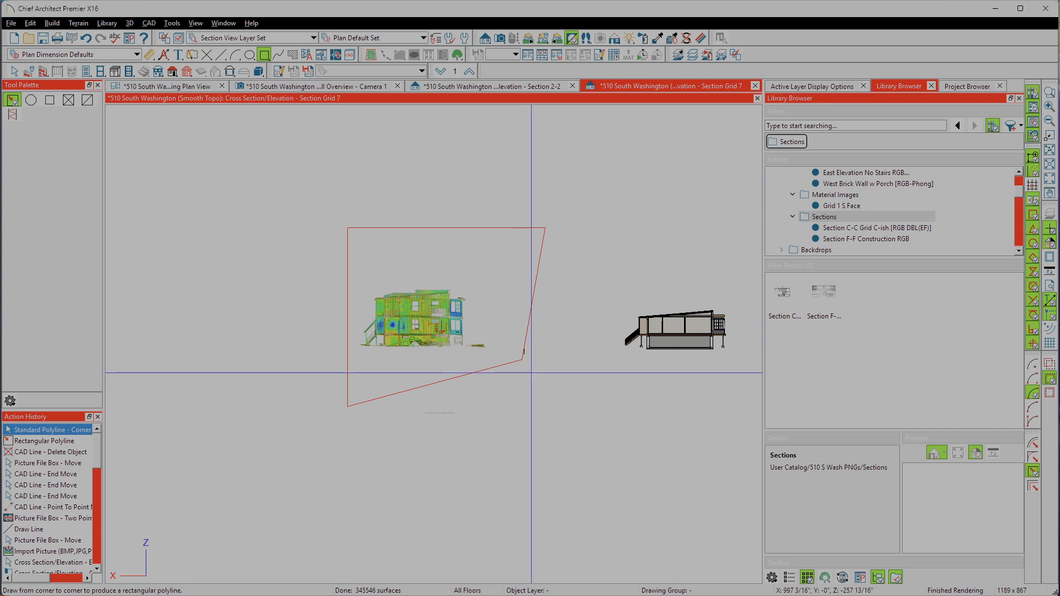
key(ctrl+z)
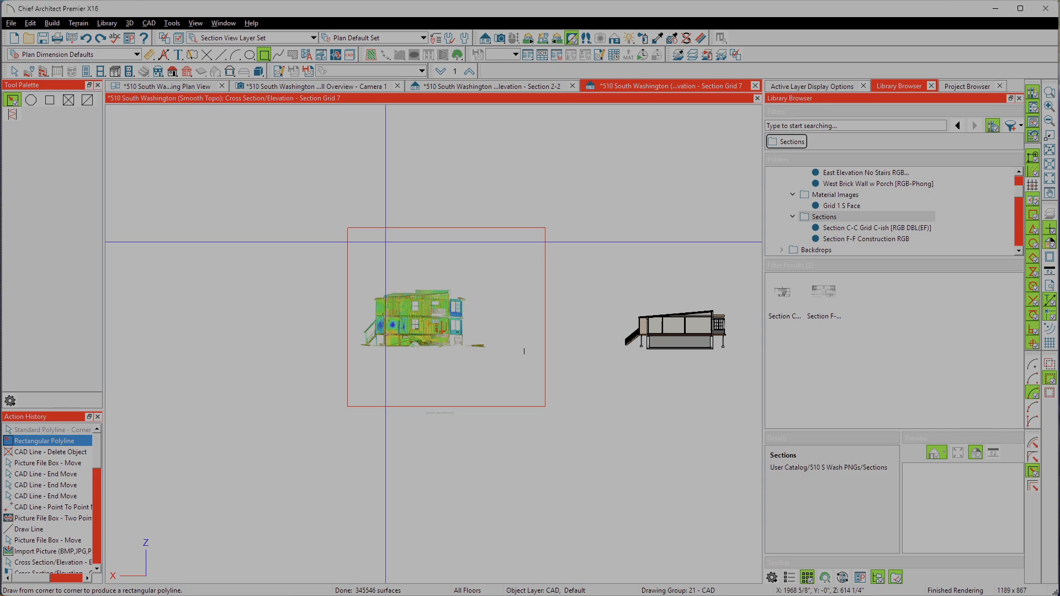
key(ctrl+z)
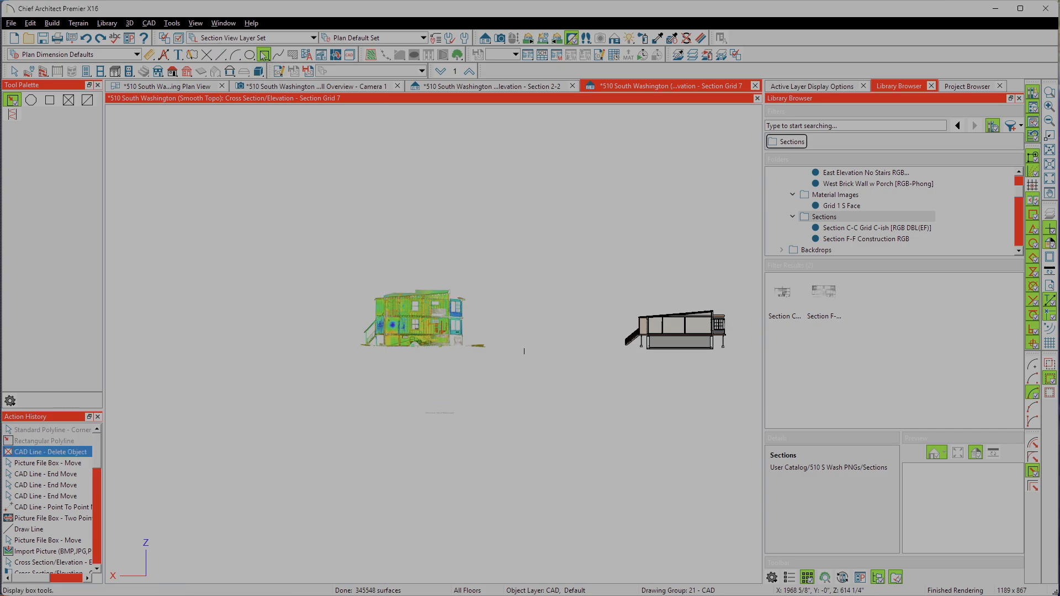
Step: Draw a rectangular polyline around the scan picture from corner to corner of its box, about 101'-10" per side
click(393, 290)
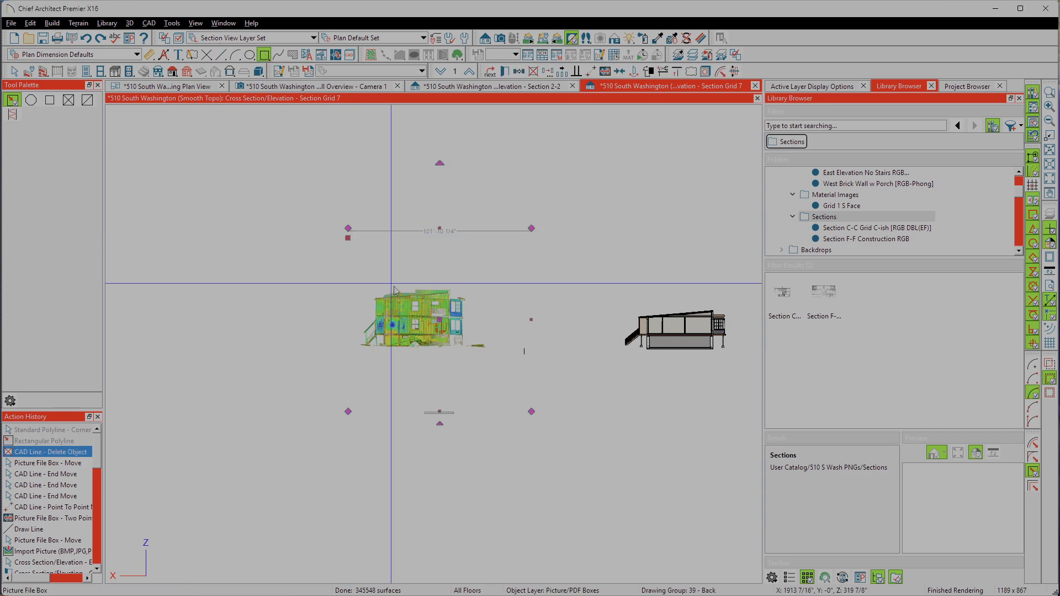
click(265, 55)
drag(347, 228, 531, 411)
key(space)
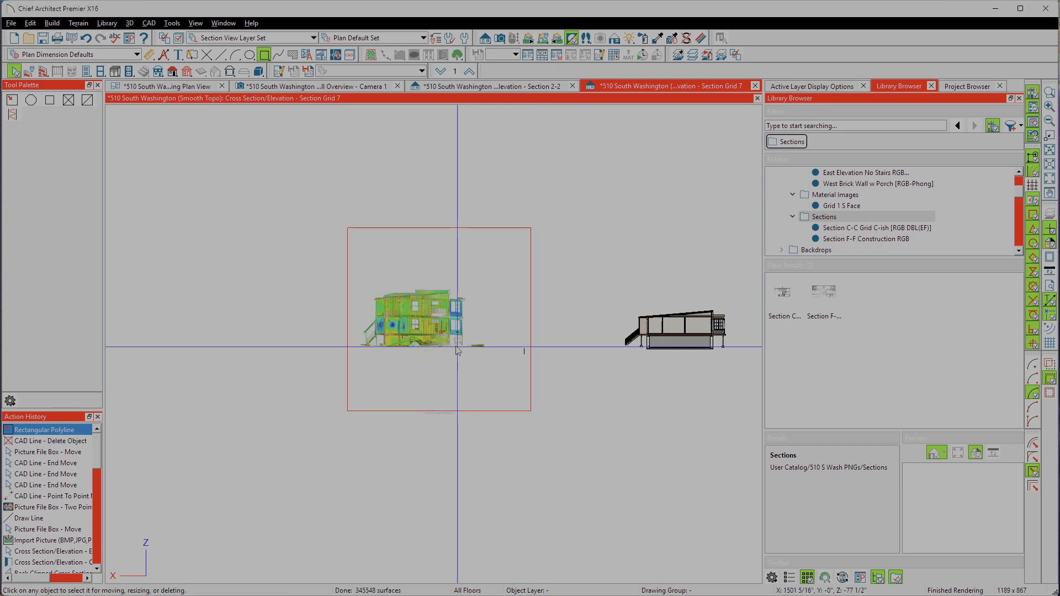
Step: Convert the rectangular polyline around the scan picture into a 3D solid and close its specification
click(442, 331)
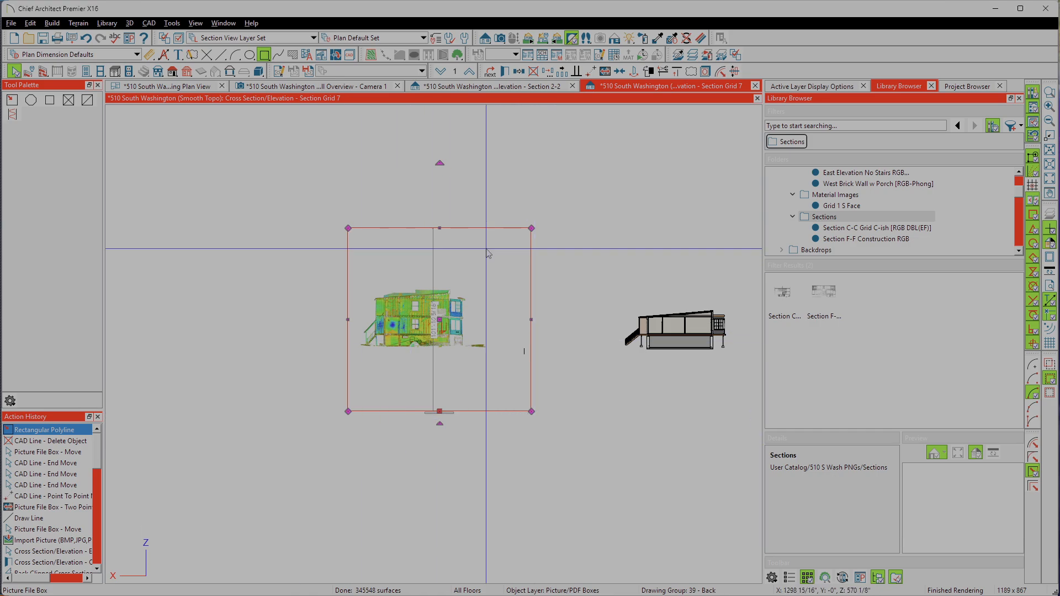
click(487, 232)
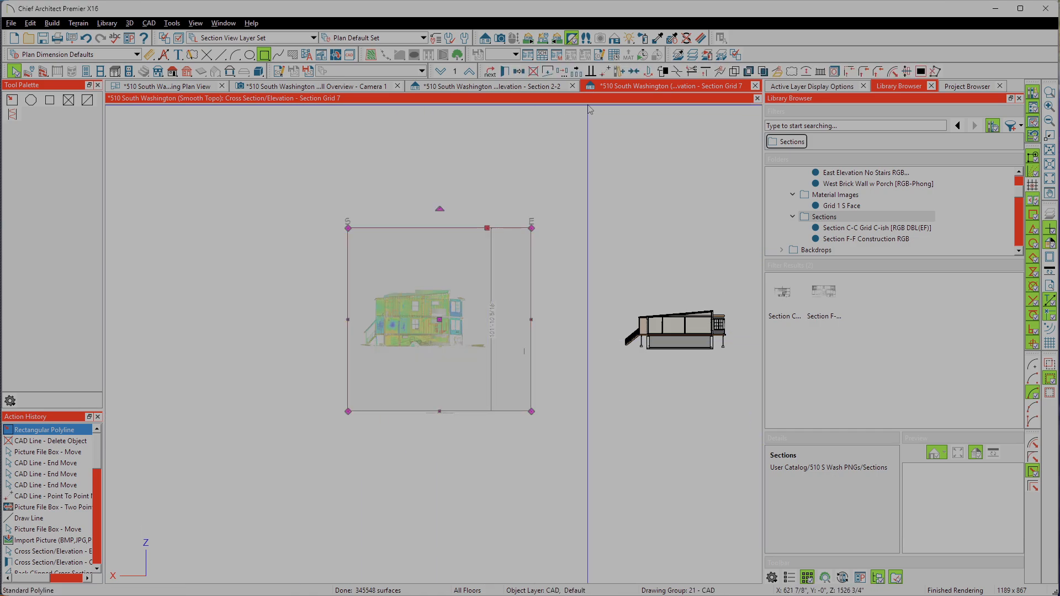
click(619, 71)
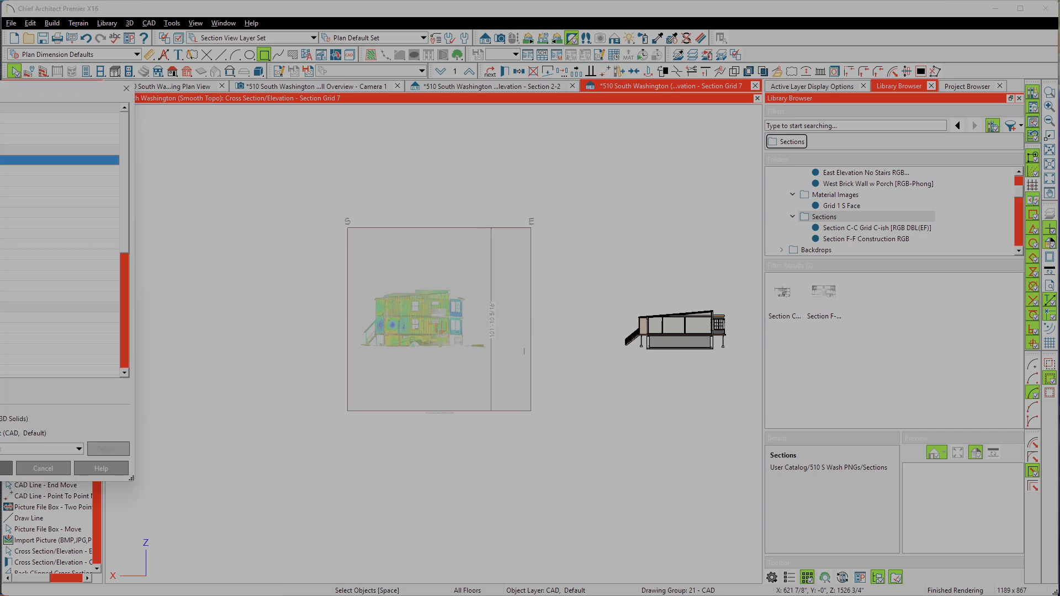
click(59, 202)
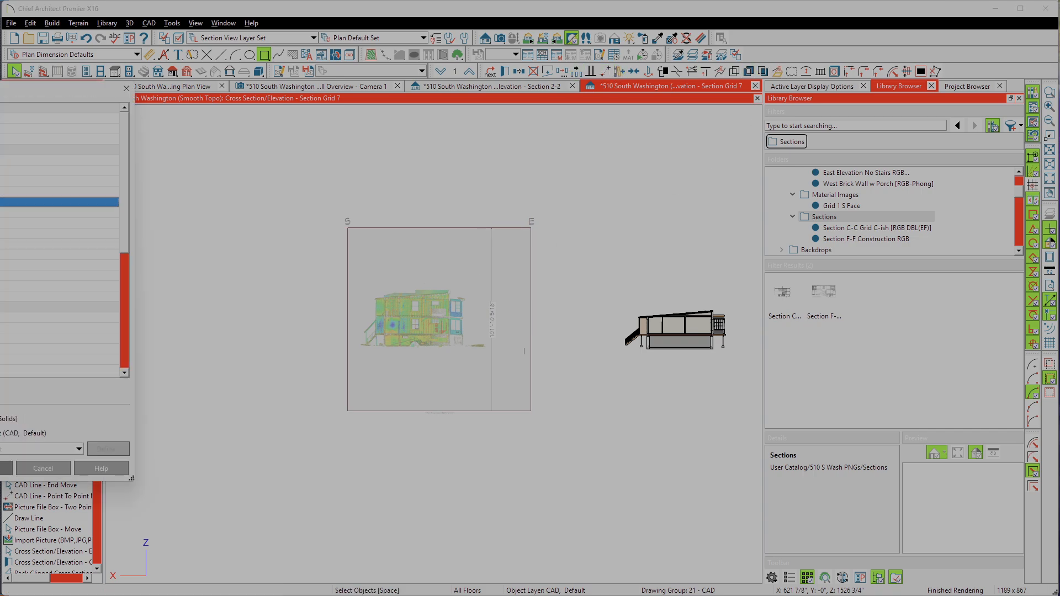
click(6, 469)
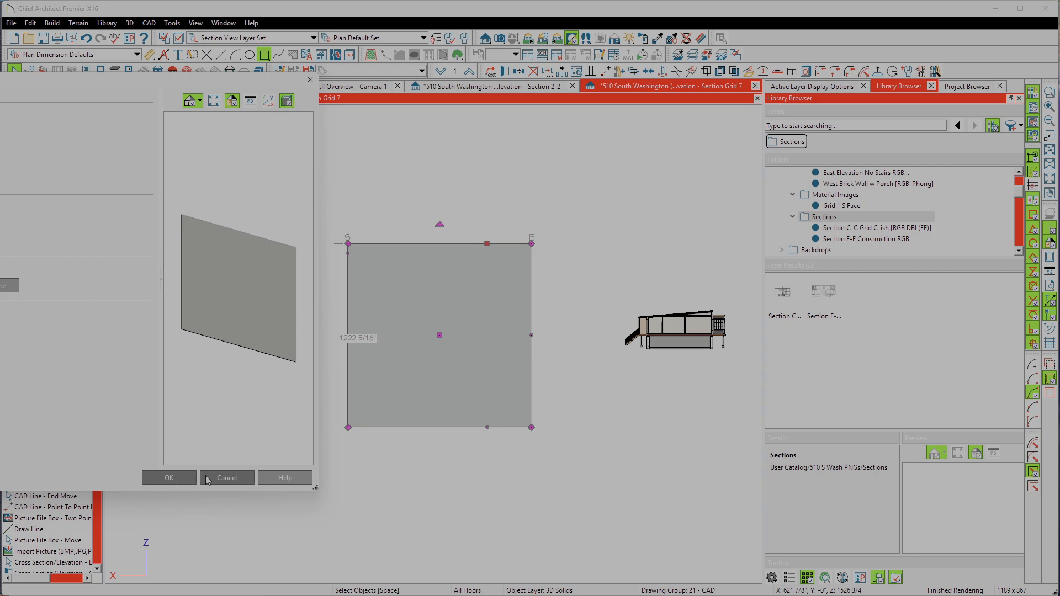
click(226, 478)
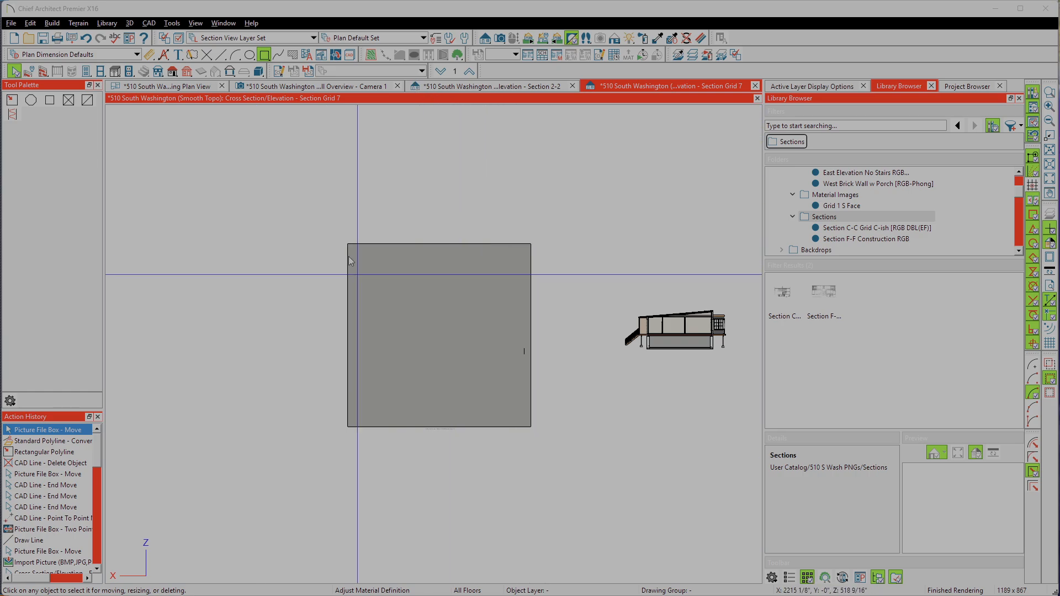
Step: Replace the texture of the solid's Concrete material with Deck End Wall from Interior (Inclusive).png from the Grid 7 Elevations - Sourth Wall folder
click(671, 38)
click(700, 37)
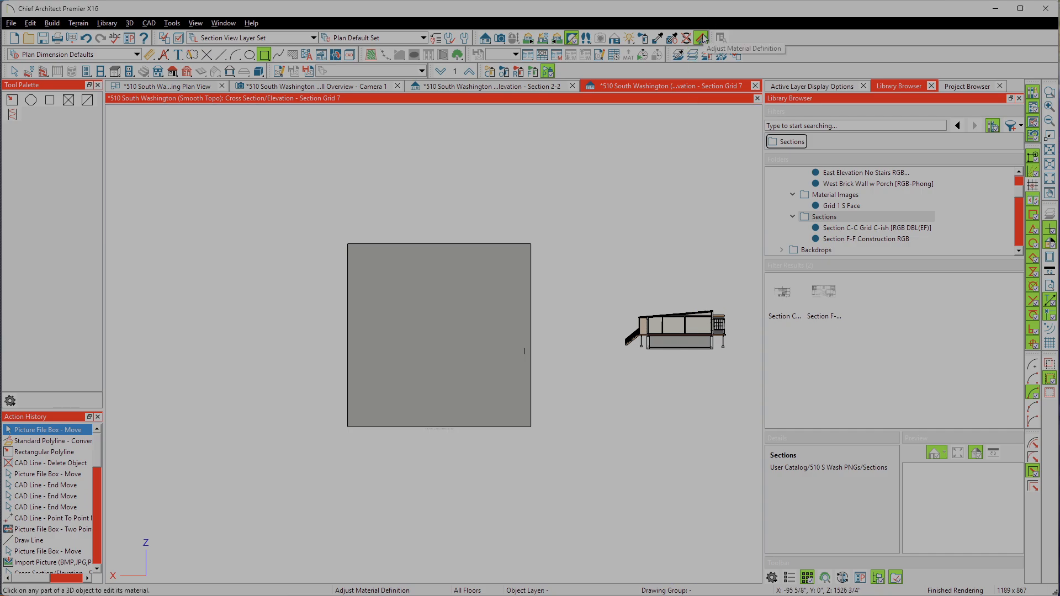
click(454, 341)
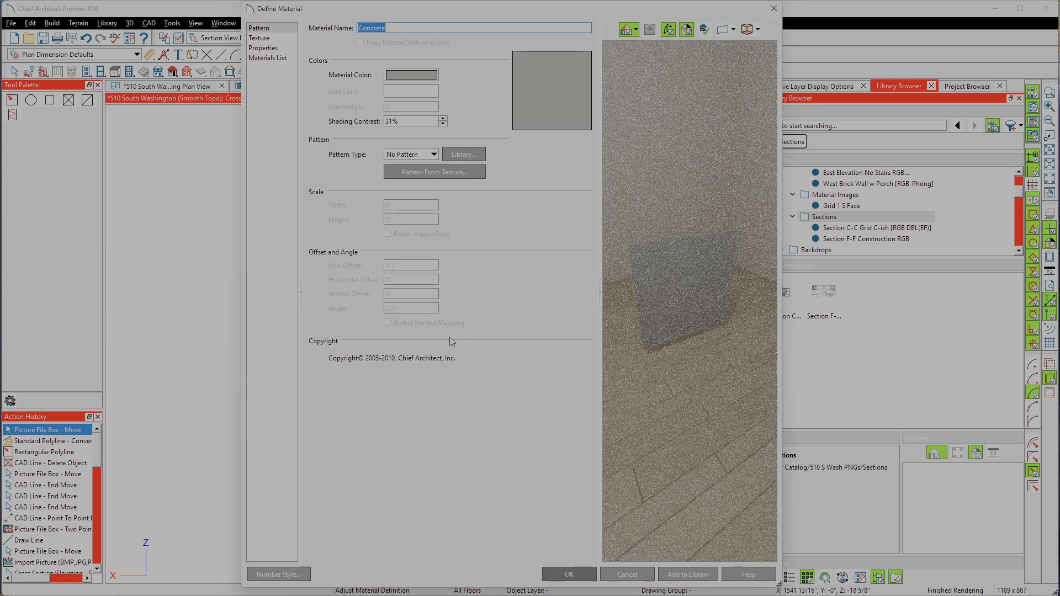
click(269, 39)
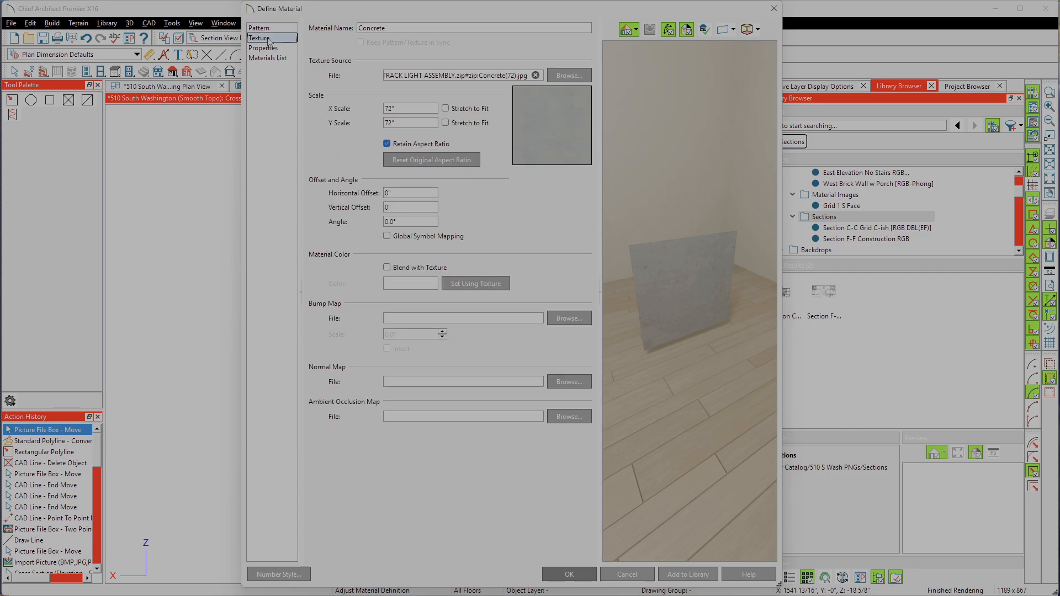
click(568, 77)
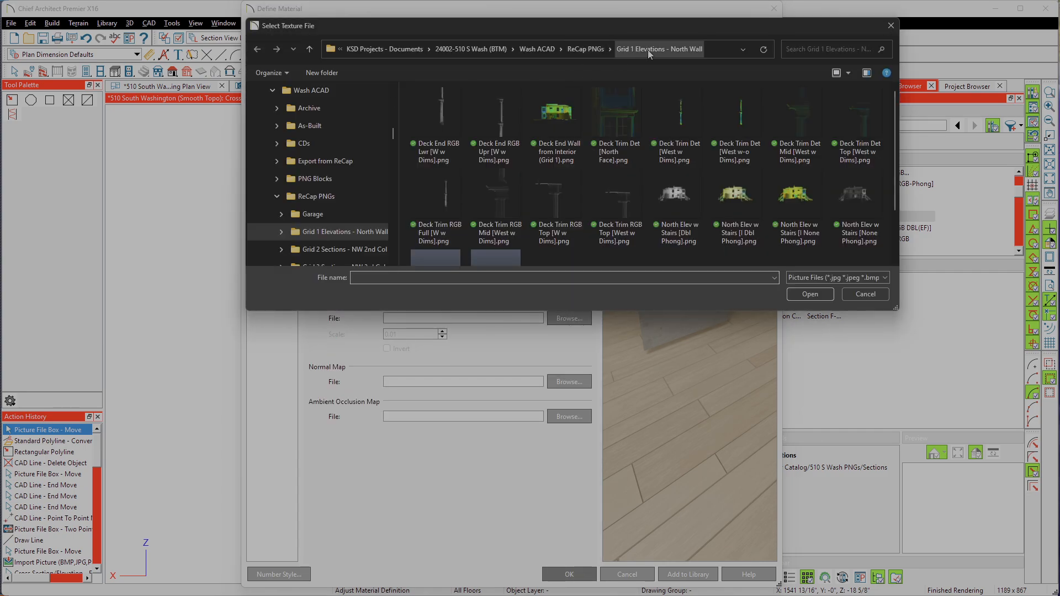
click(587, 49)
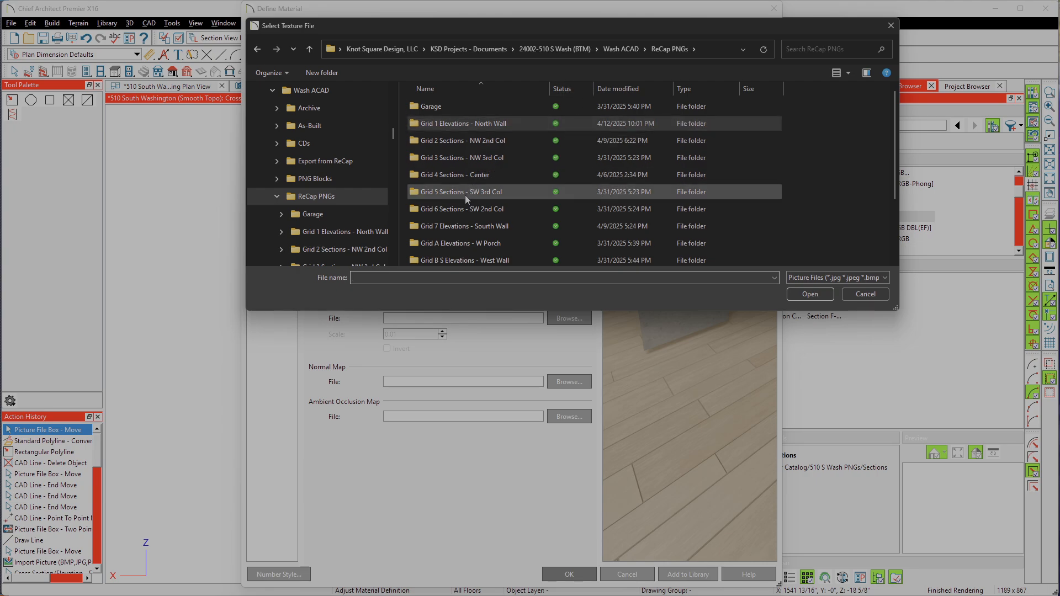
click(460, 229)
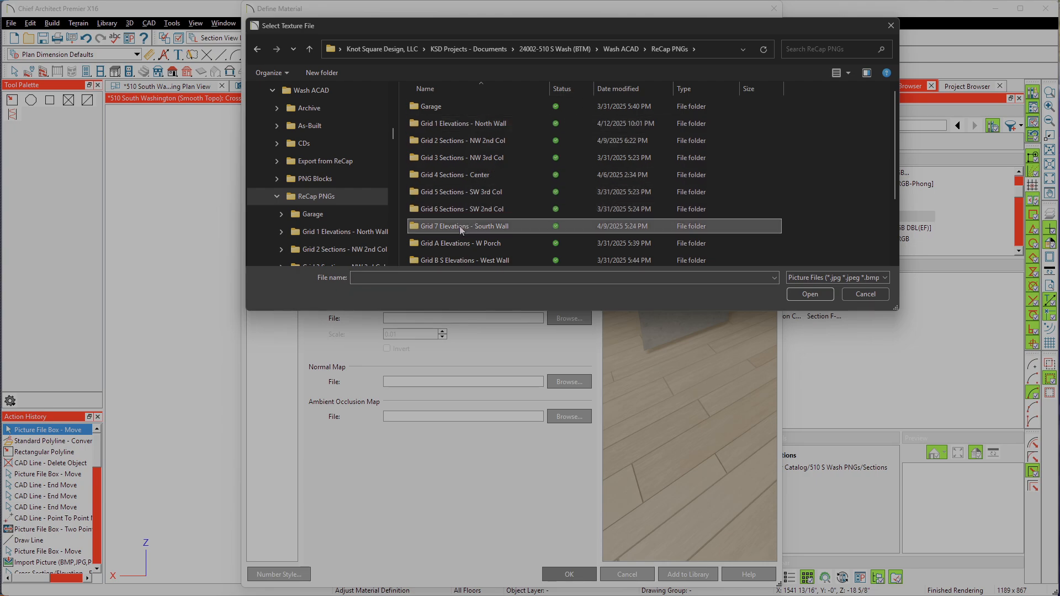
double_click(461, 228)
click(516, 126)
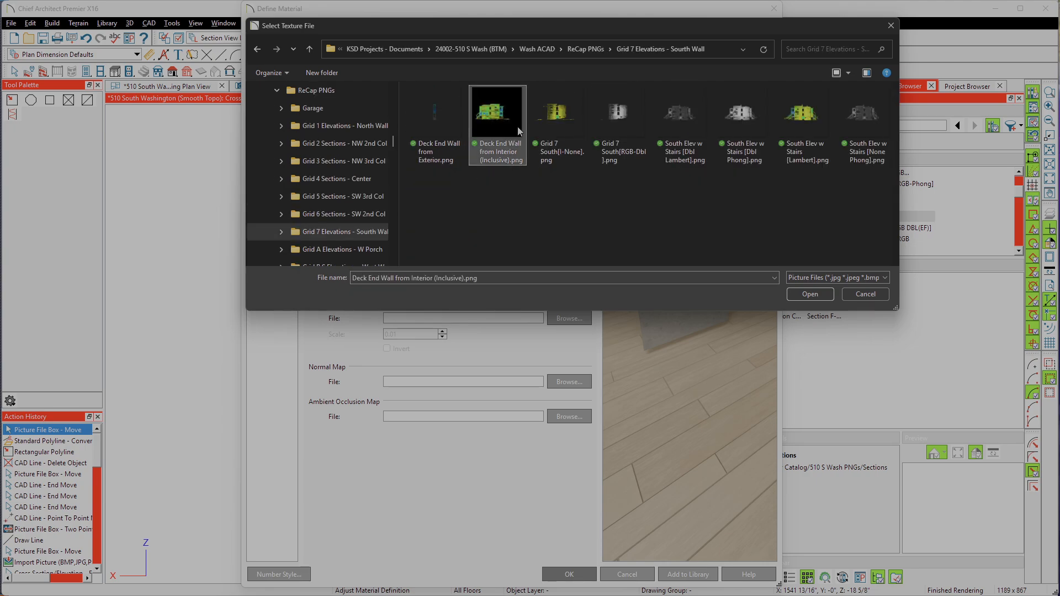
click(820, 297)
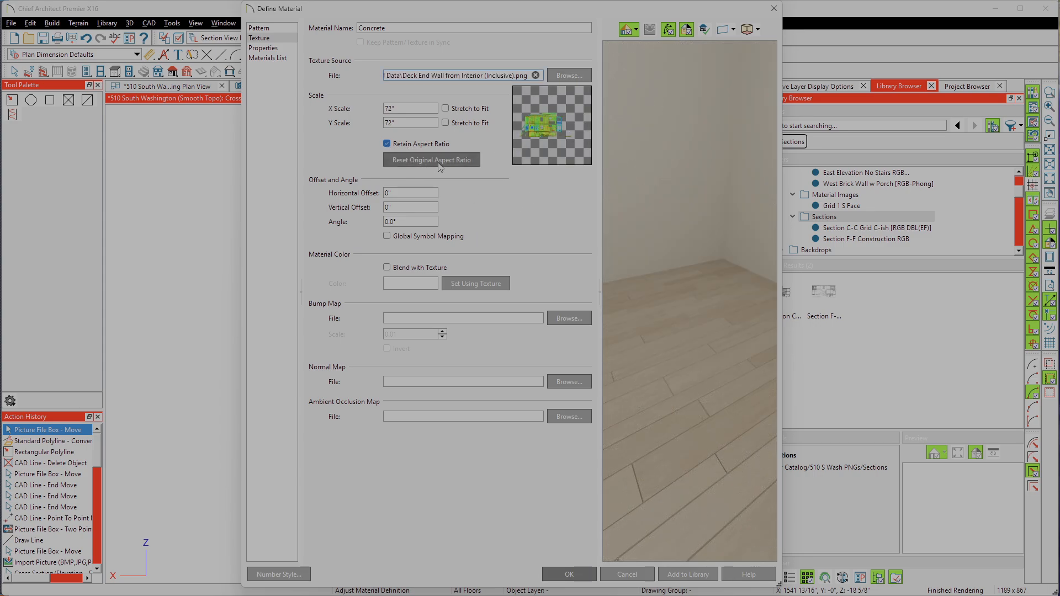
Step: Stretch the texture to fit in both X and Y, and review the material's pattern, properties and materials list settings
click(445, 108)
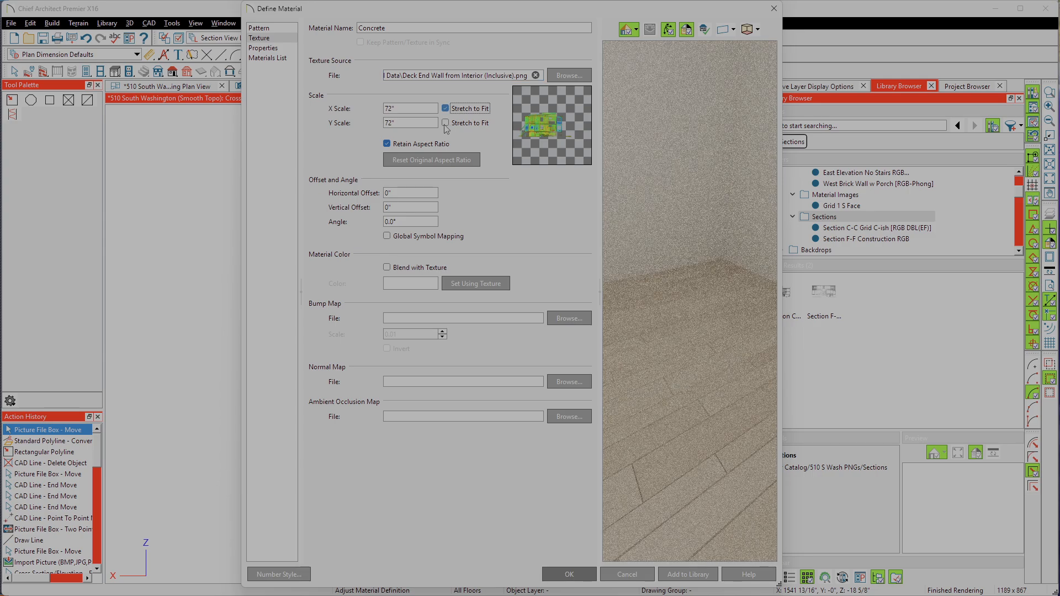
click(445, 123)
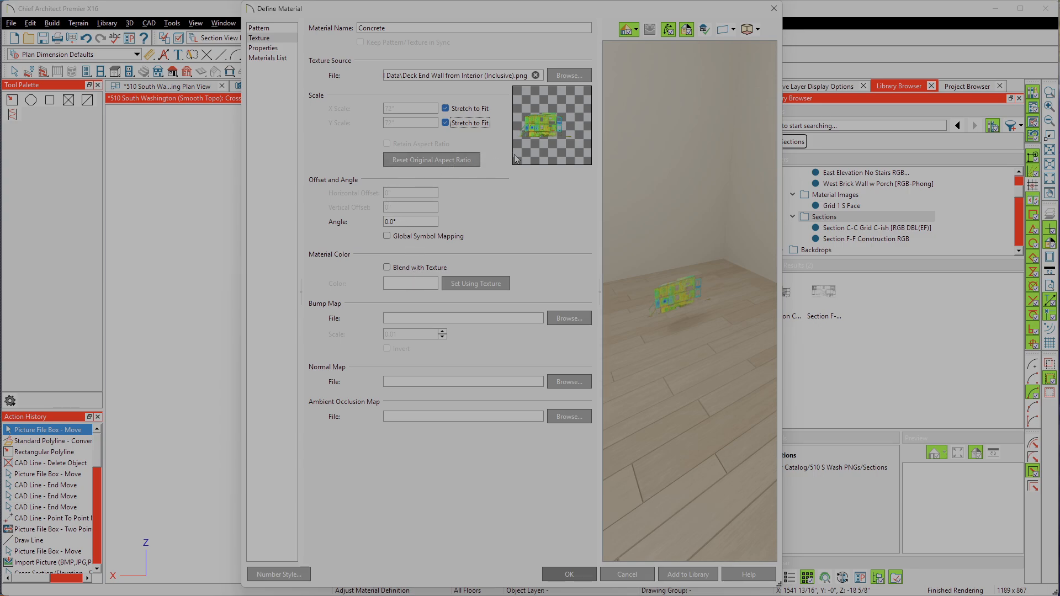
click(258, 28)
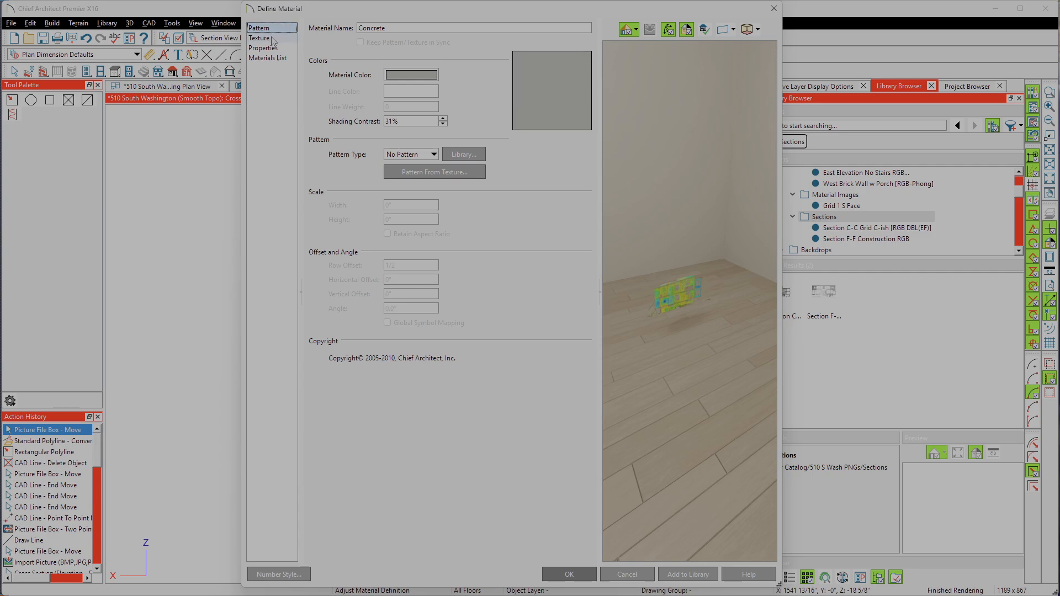
click(259, 38)
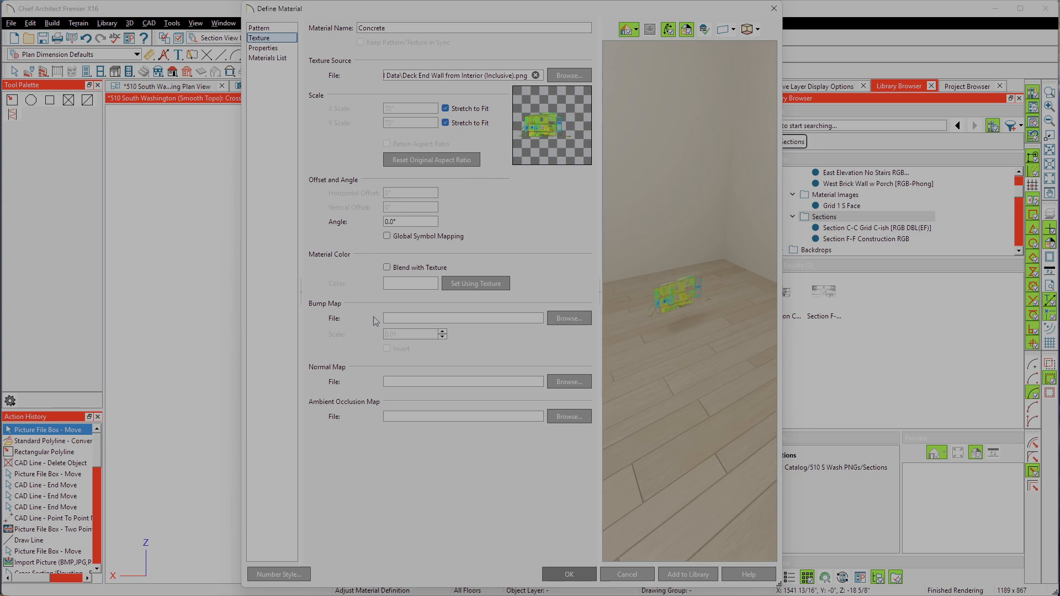
click(269, 48)
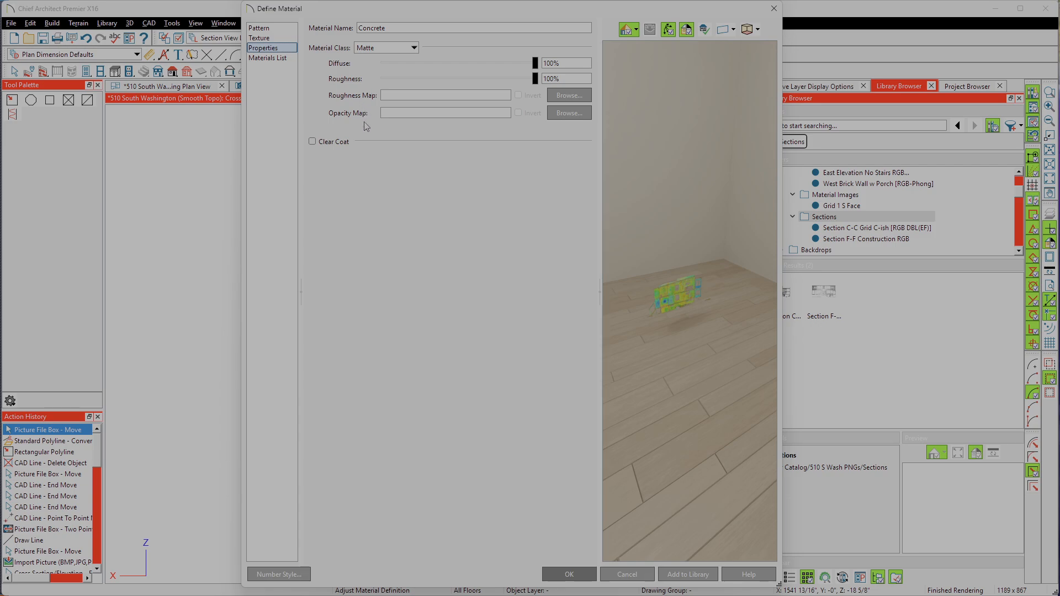
click(268, 58)
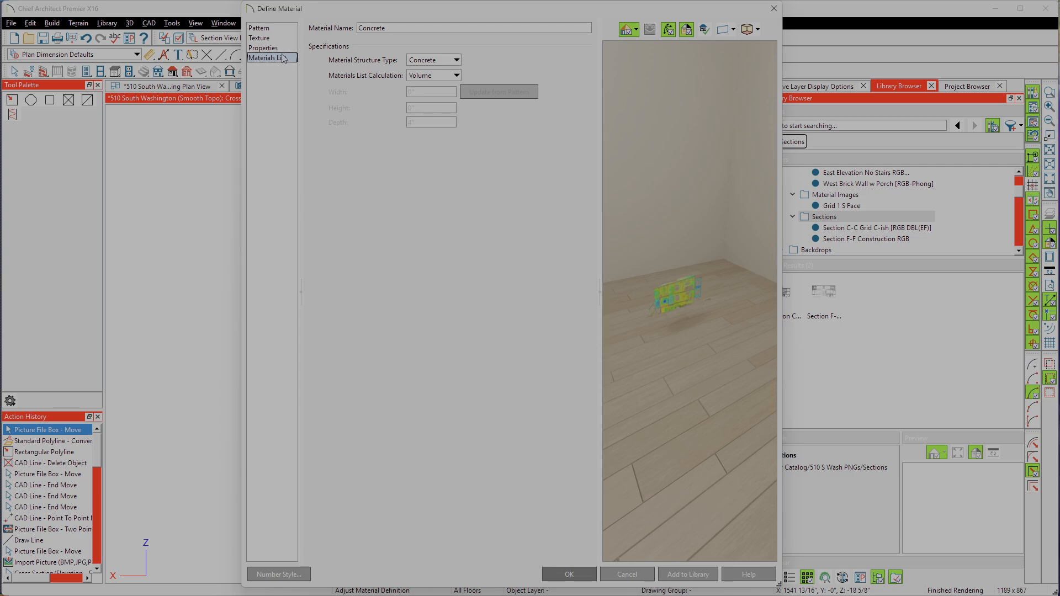
click(285, 38)
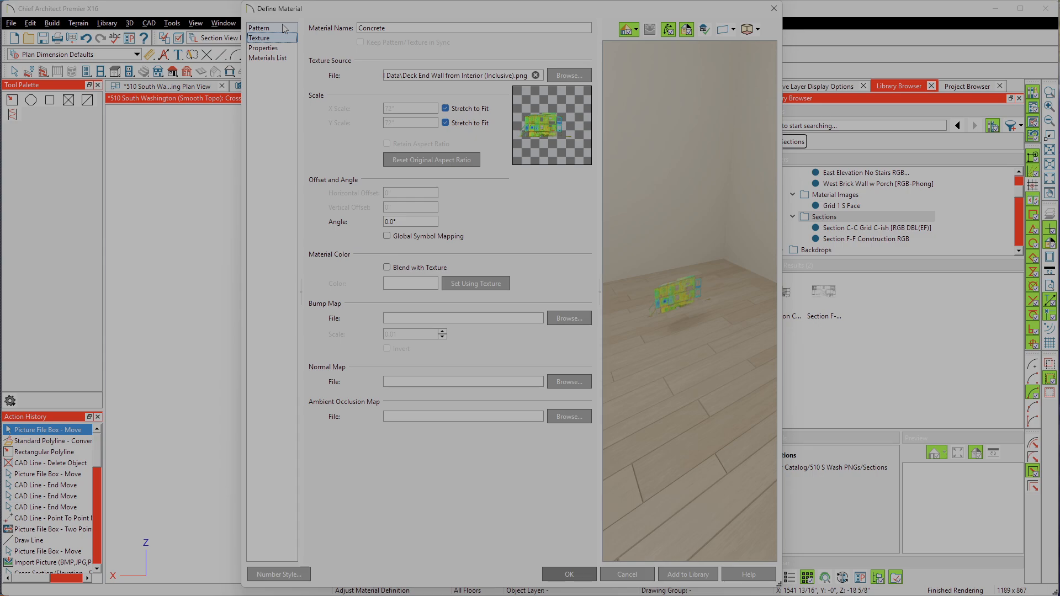
Step: Recheck the Concrete material's pattern and texture settings, add it to the library, and accept its definition
click(284, 30)
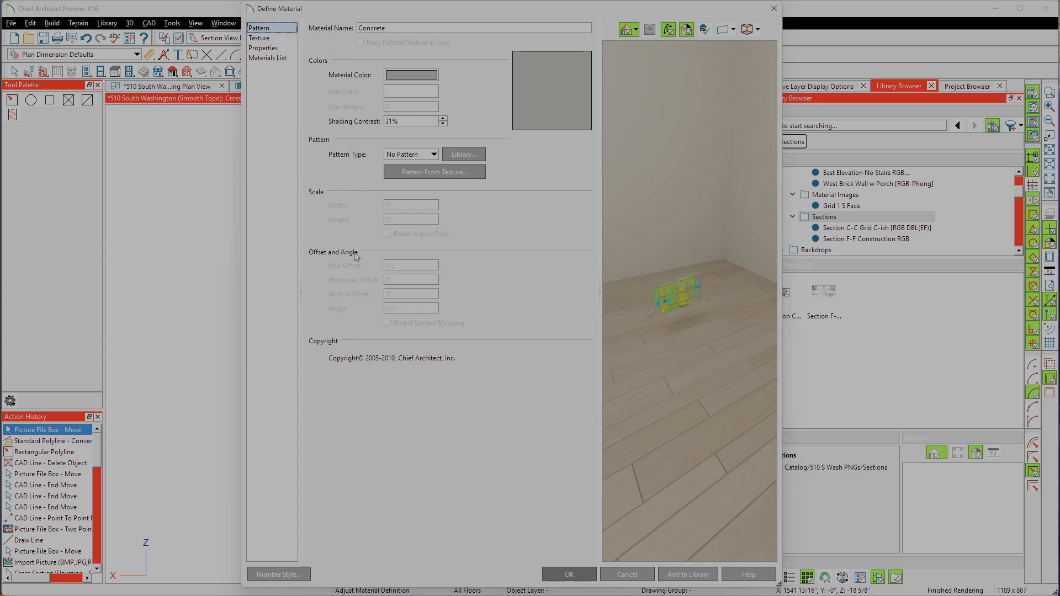
click(268, 38)
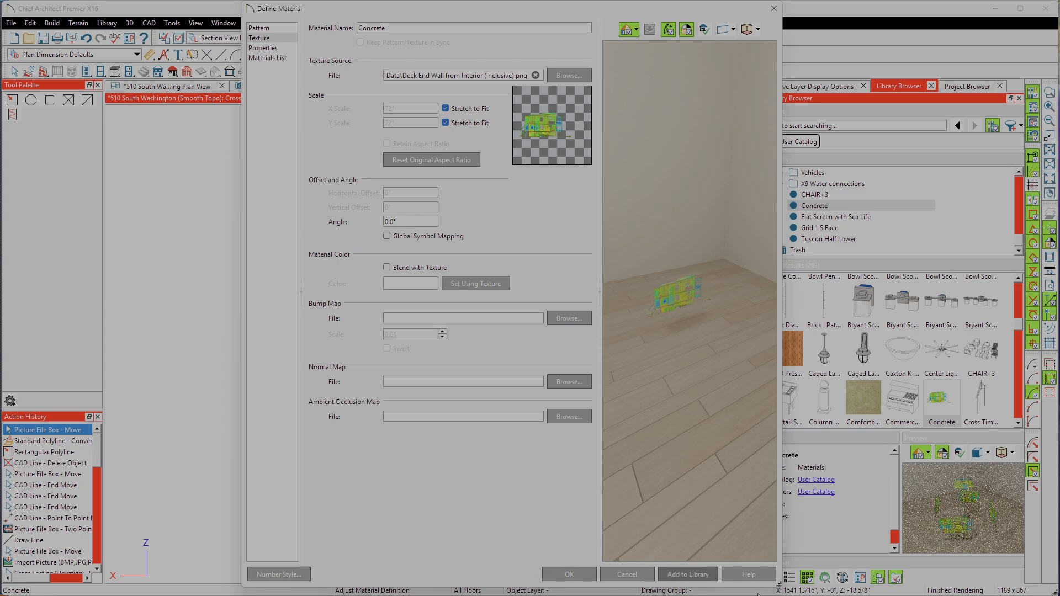
click(582, 579)
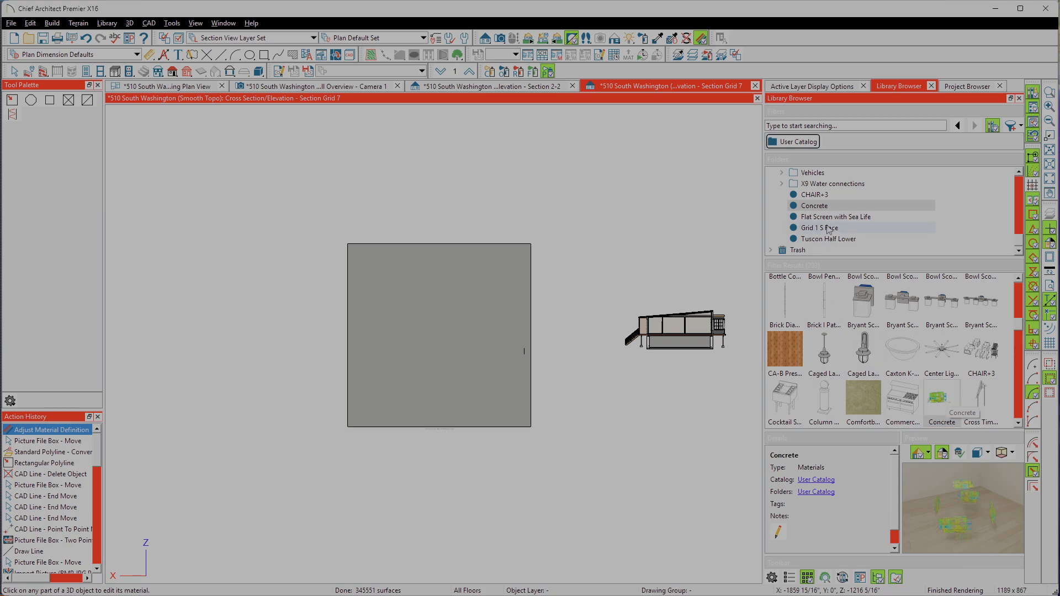
Step: Move the saved Concrete material into the library's Material Images folder and rename it Grid 7 N Face
mouse_move(815, 205)
mouse_down()
mouse_move(813, 169)
mouse_move(821, 219)
mouse_up()
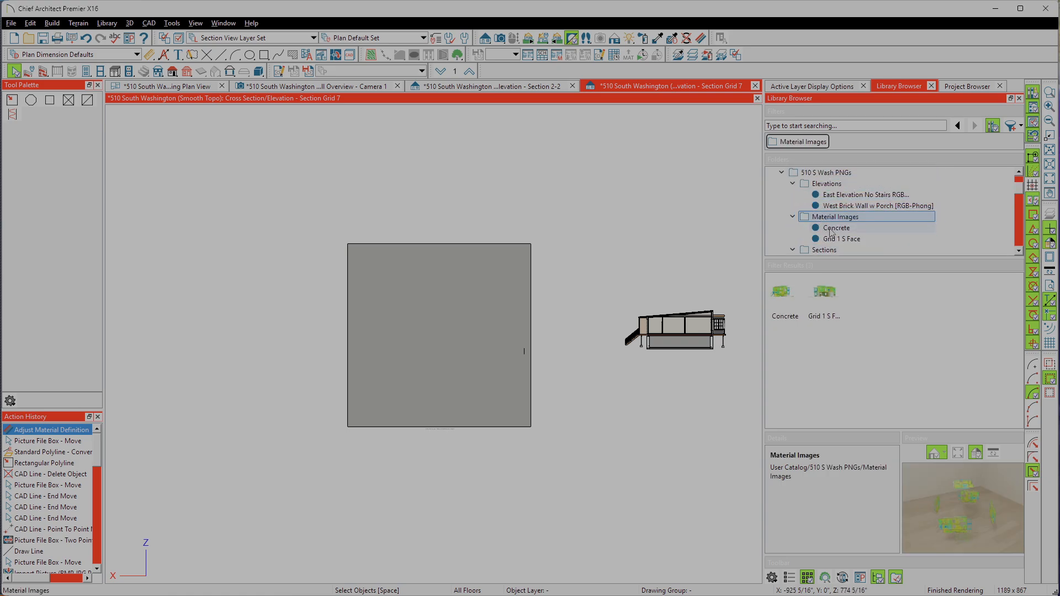
right_click(831, 232)
click(861, 298)
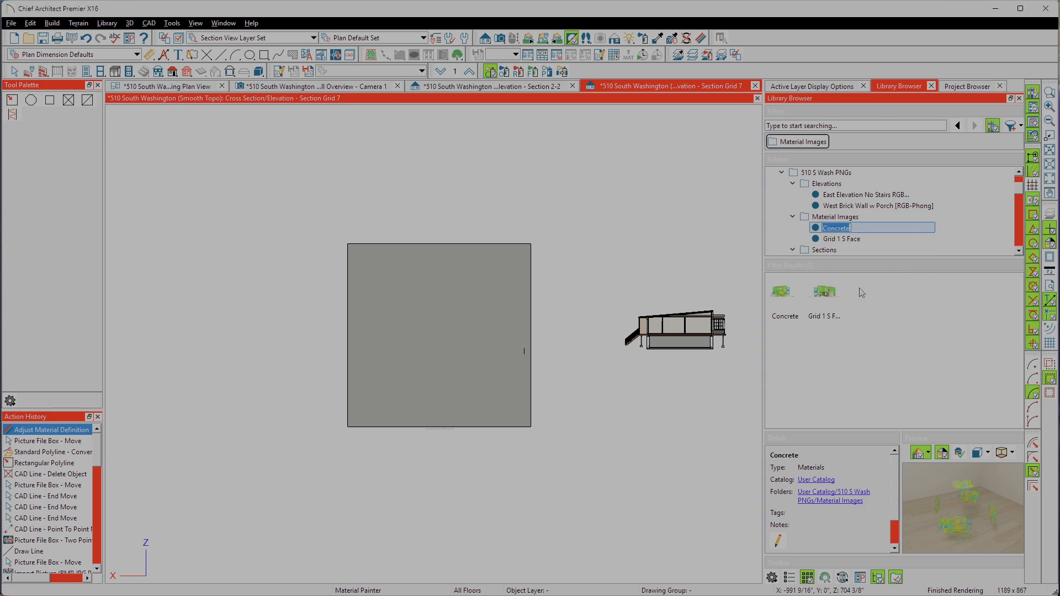
text(Grid 7 Face)
key(BackSpace)
key(BackSpace)
text(ace)
Step: Paint the square 3D solid with the Grid 7 N Face material and leave the Material Painter
click(816, 232)
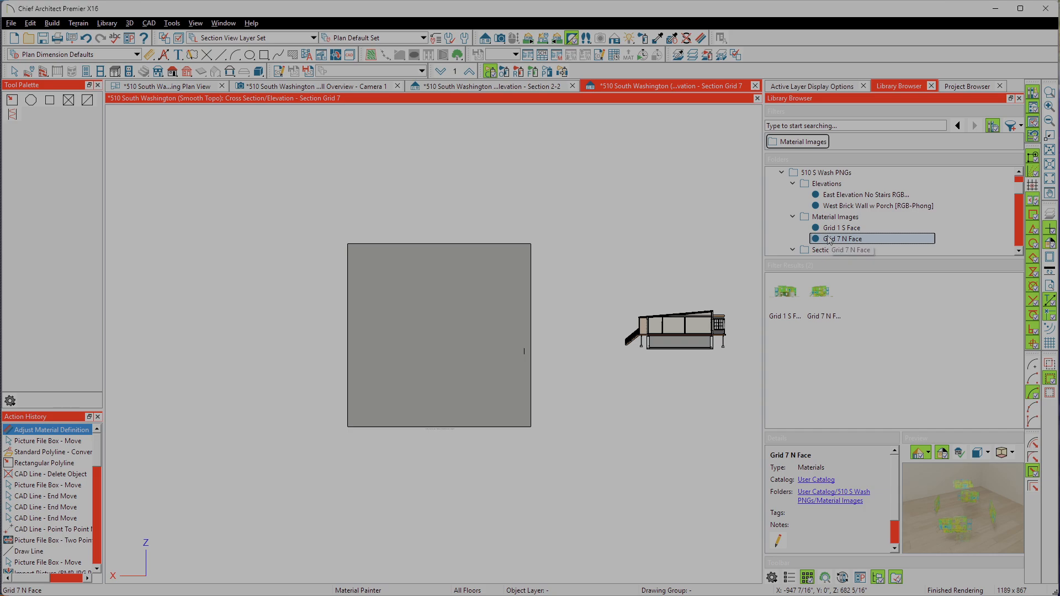
click(456, 347)
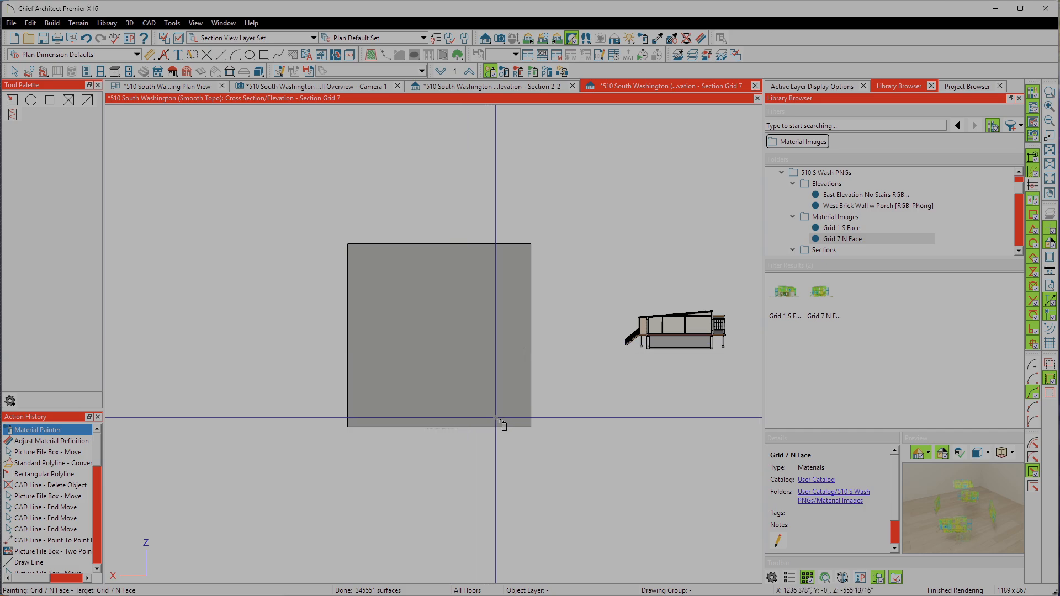
click(528, 424)
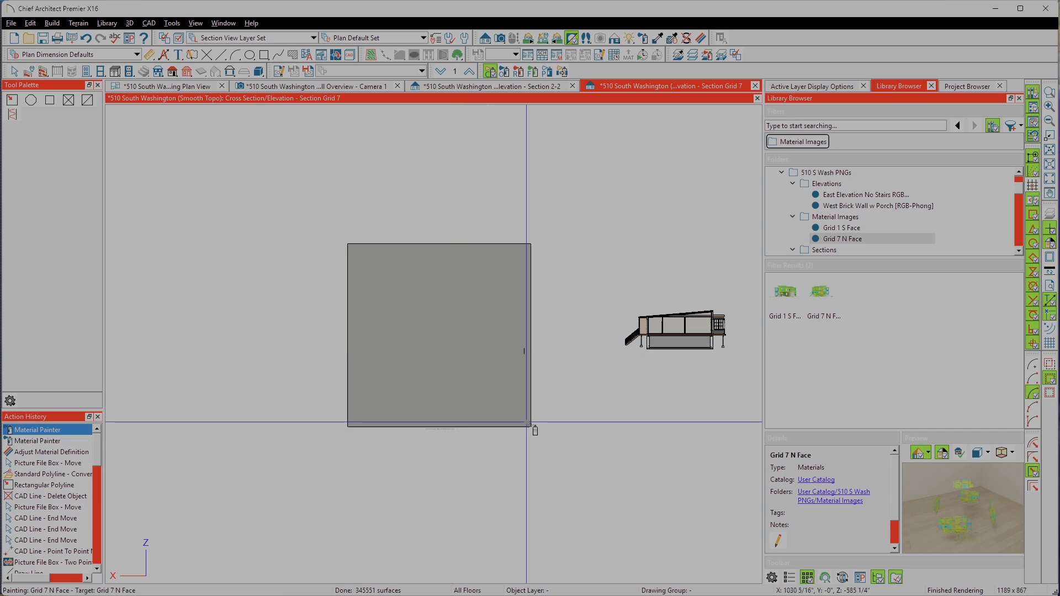
click(529, 338)
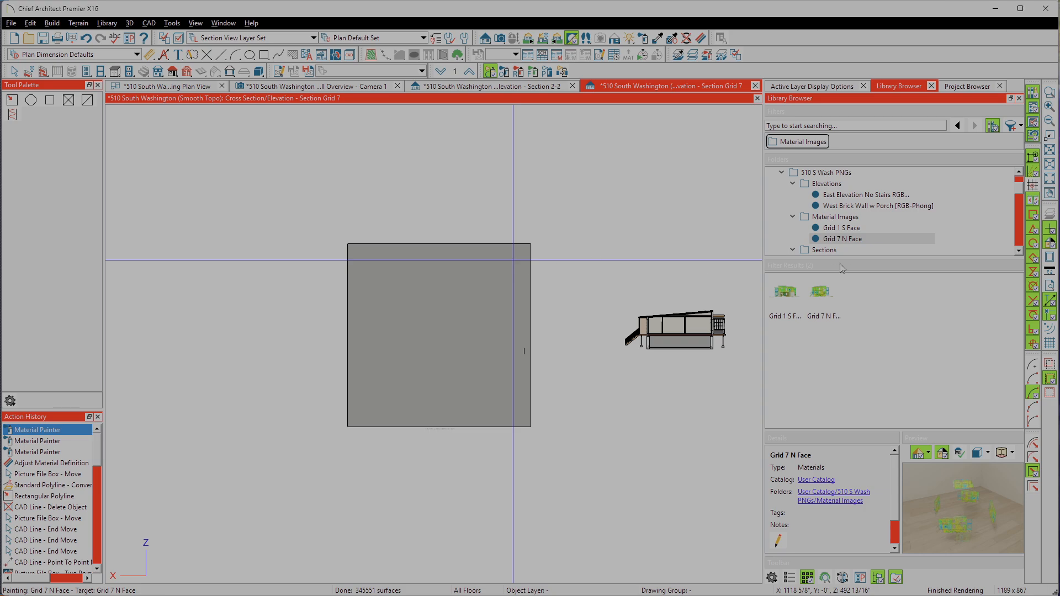
click(864, 239)
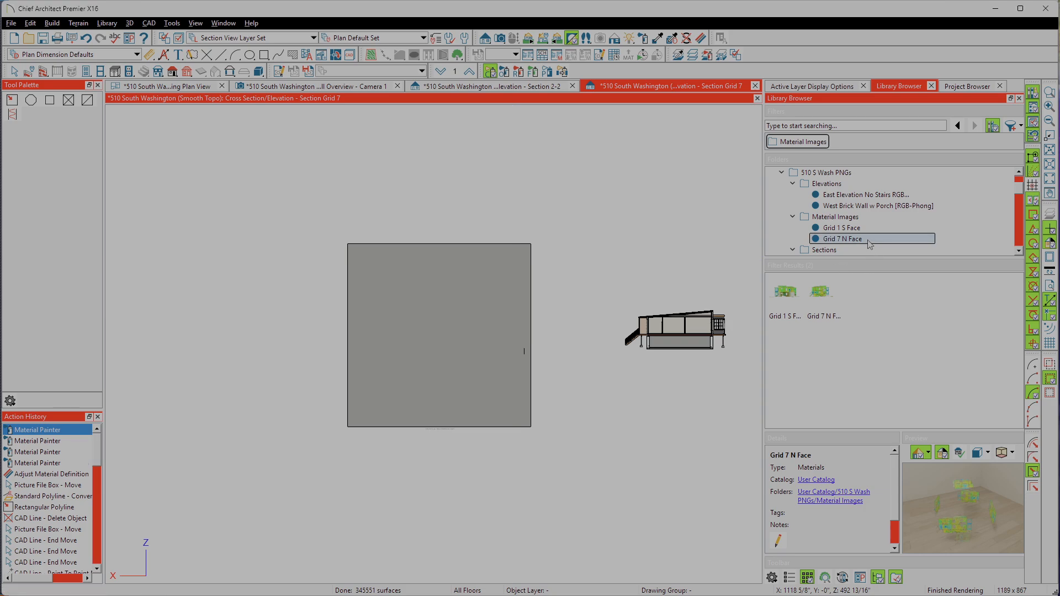
click(518, 294)
key(space)
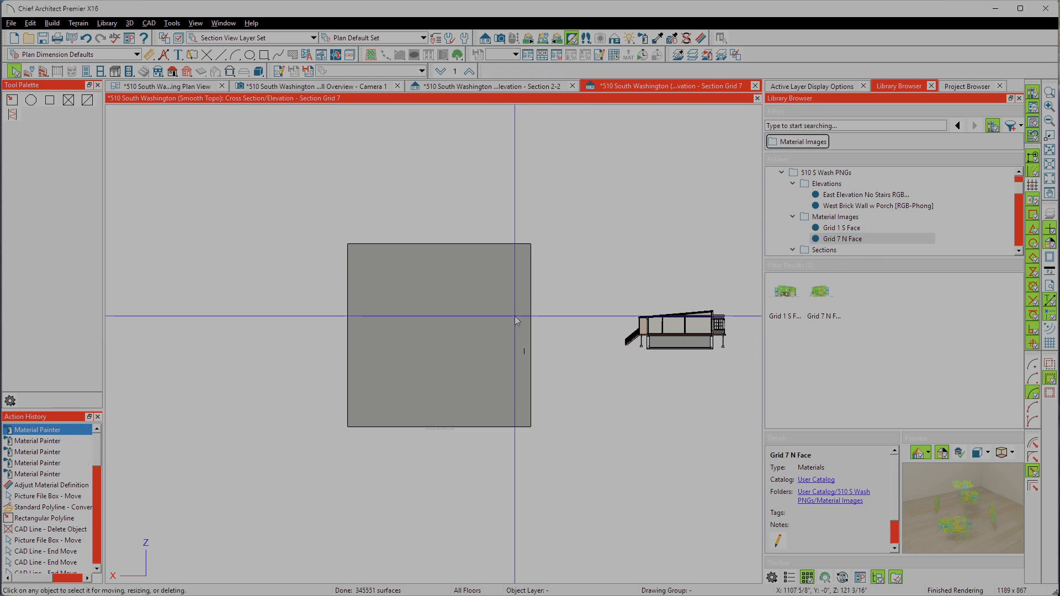
Step: Inspect the specification of the scan picture at the solid and close it without changes
click(515, 316)
double_click(516, 318)
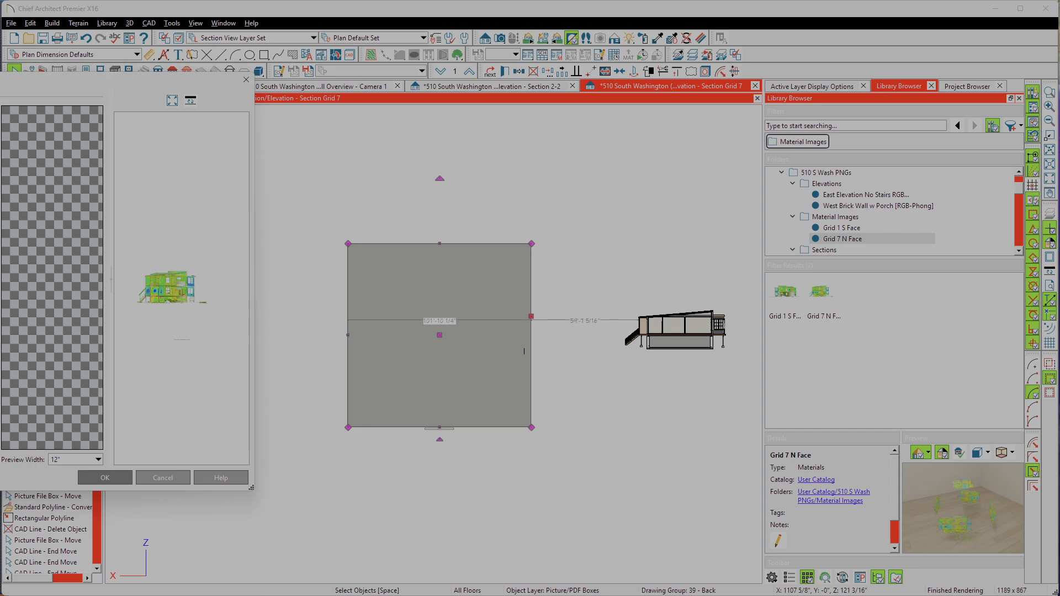
click(163, 478)
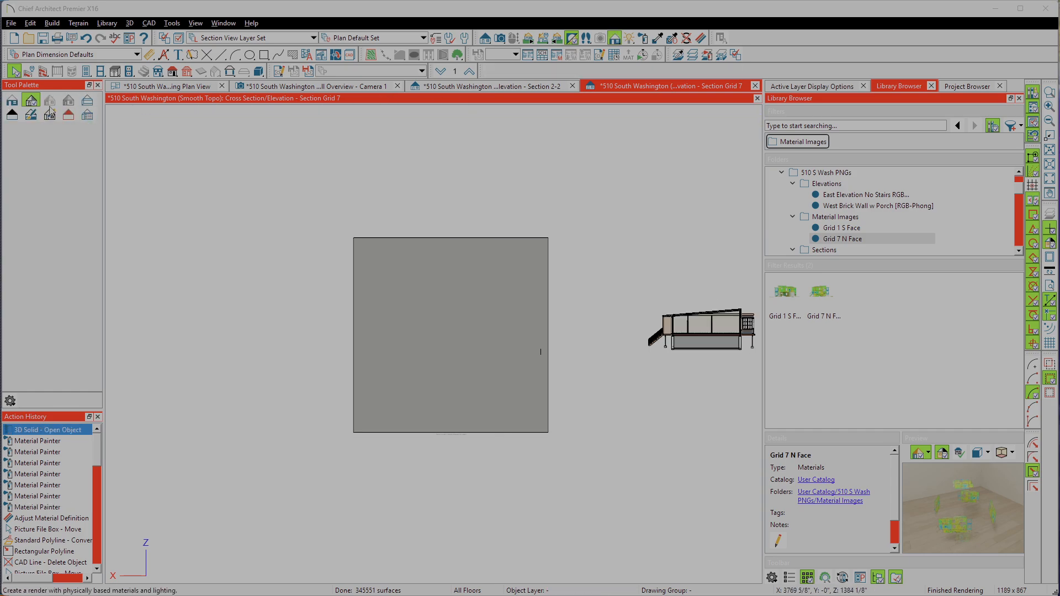
Step: Switch the section view from vector to standard rendering and inspect the painted solid up close
click(12, 100)
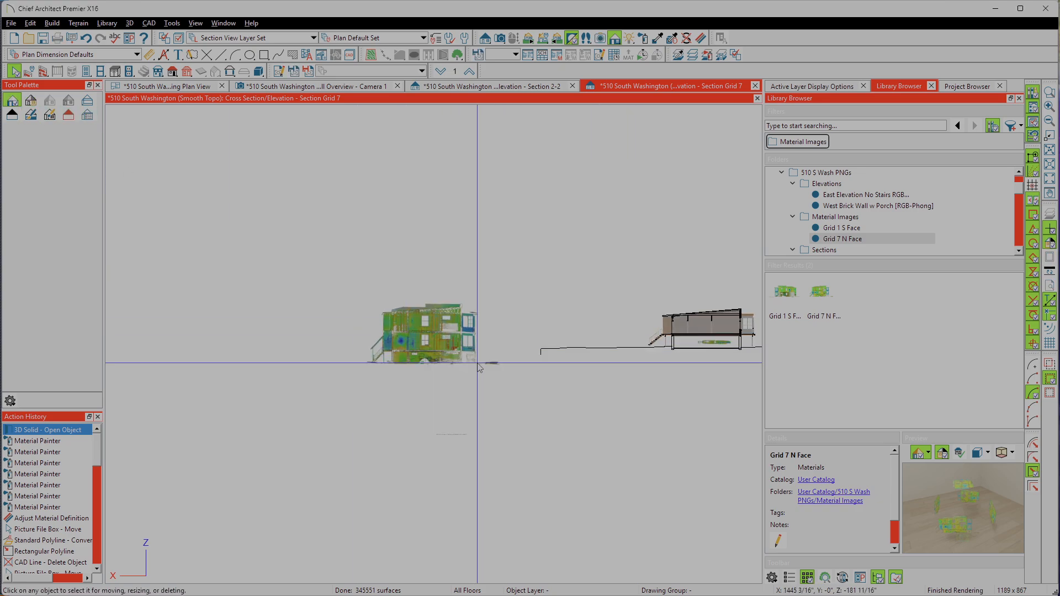
scroll(479, 367, up, 2)
scroll(408, 331, up, 2)
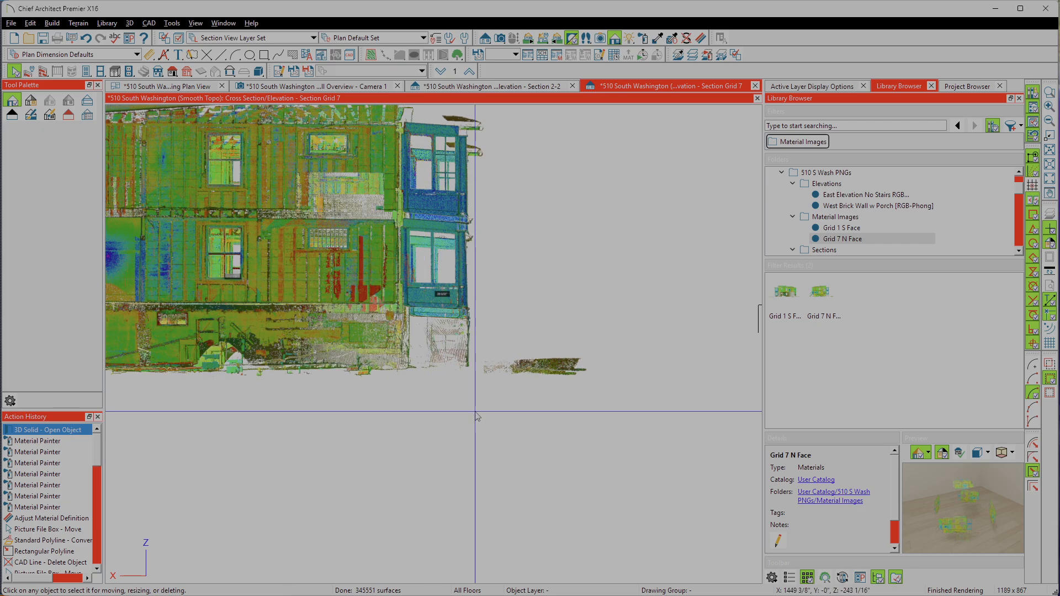
scroll(408, 330, down, 1)
Step: Review the specification of the scan picture file box, close it without changes, and deselect the box
click(408, 329)
scroll(524, 349, down, 2)
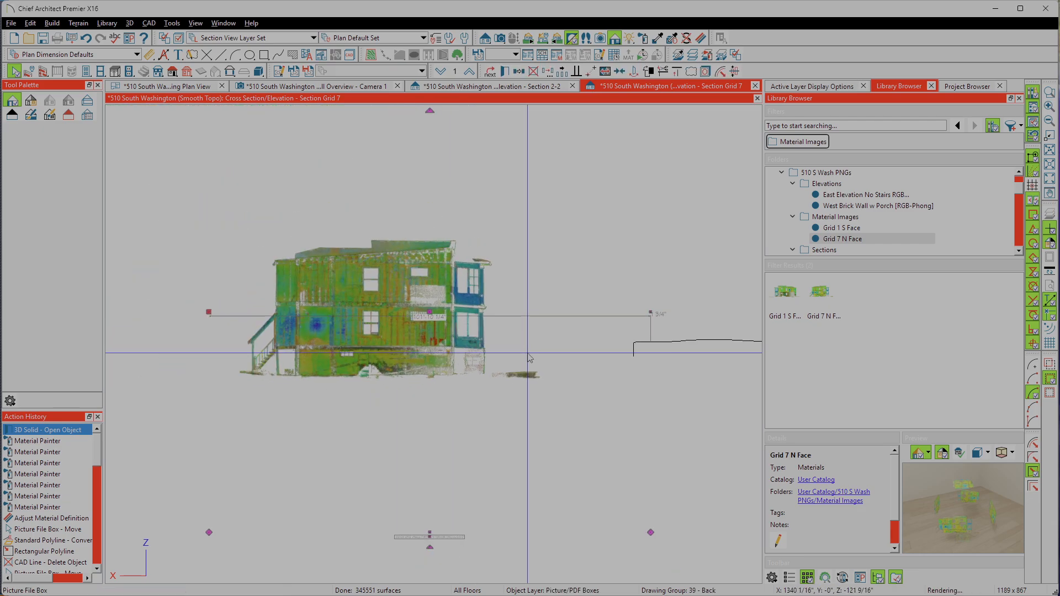
click(505, 71)
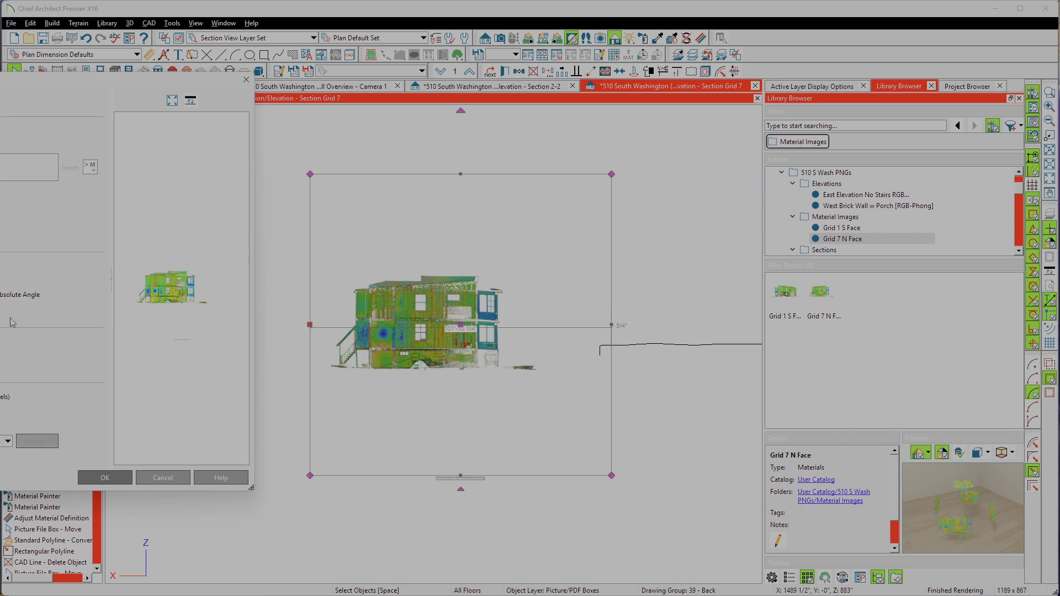
click(163, 478)
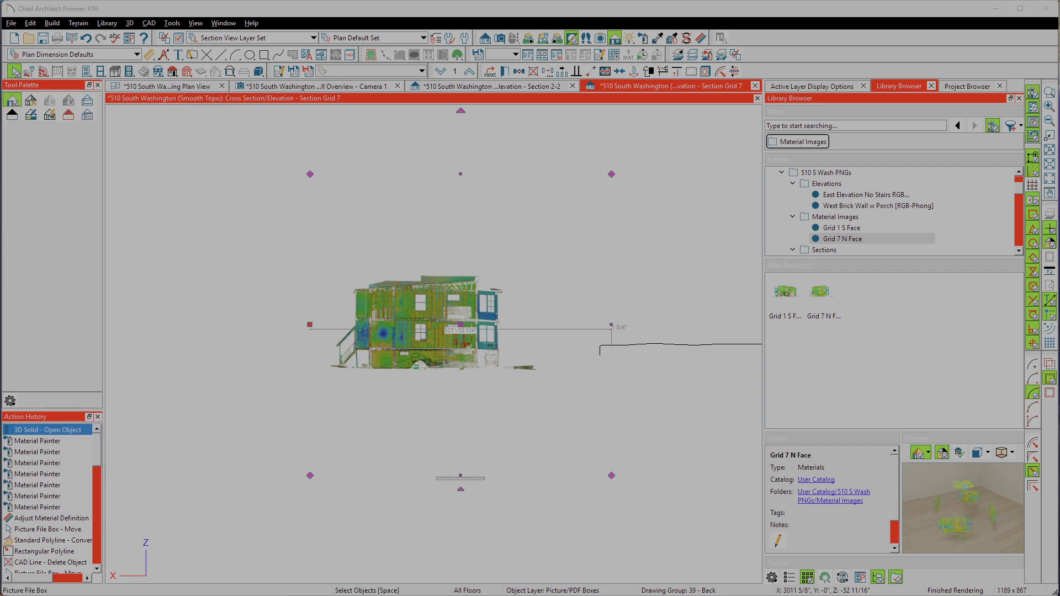
click(272, 354)
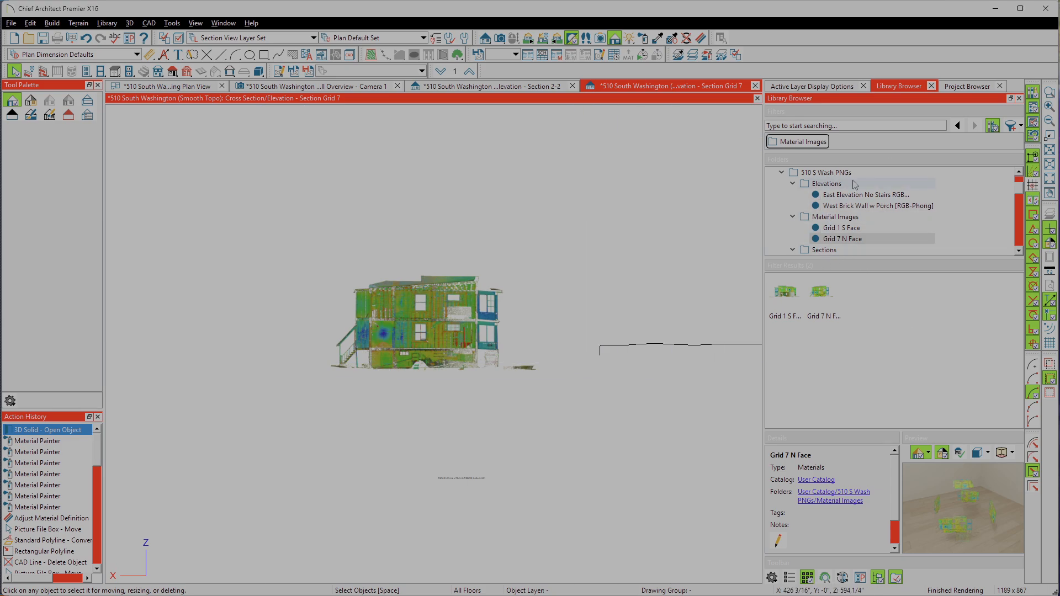
Step: Create a new material named Grid 7 N Face Mat in the library's Material Images folder
scroll(814, 221, up, 5)
scroll(814, 222, down, 5)
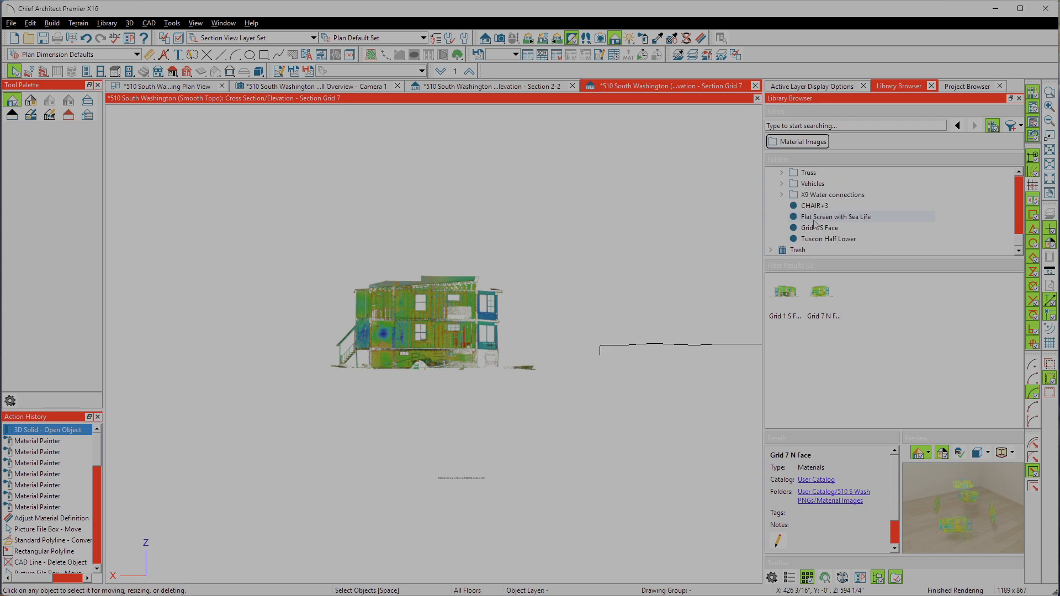
scroll(814, 222, up, 5)
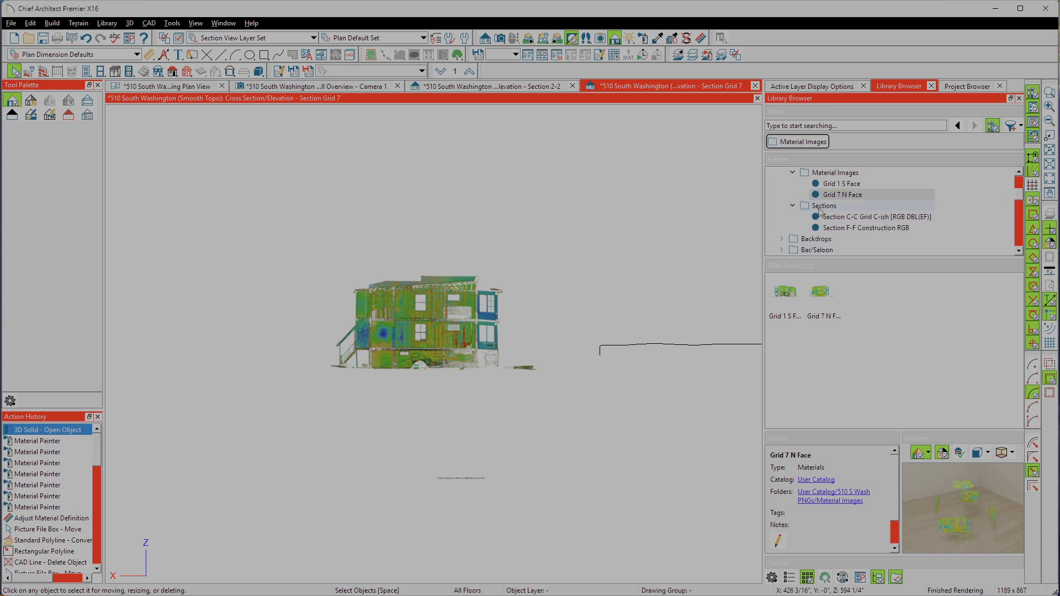
right_click(826, 210)
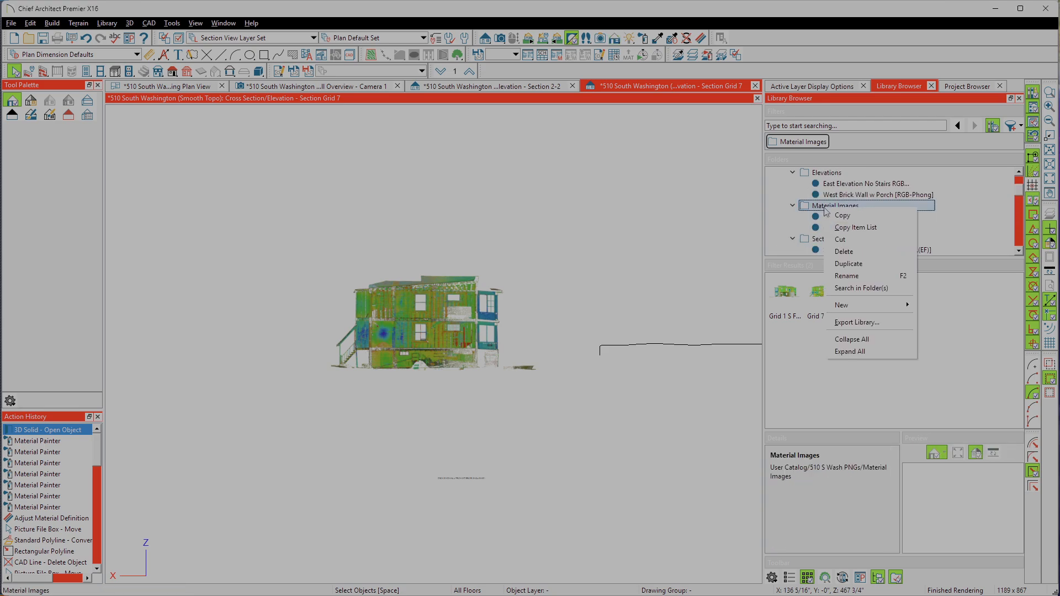
mouse_move(875, 307)
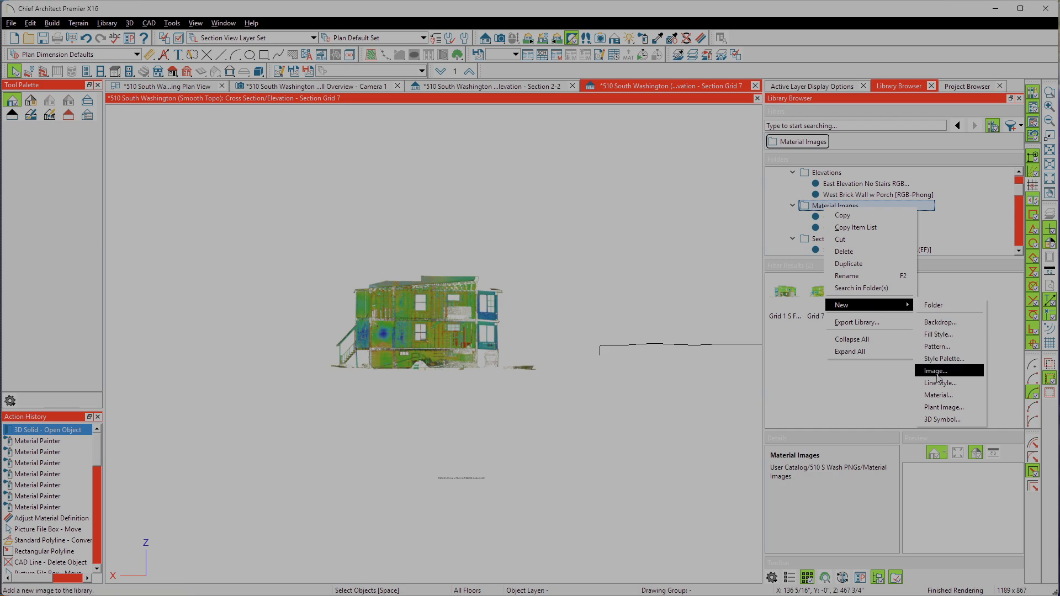
click(939, 395)
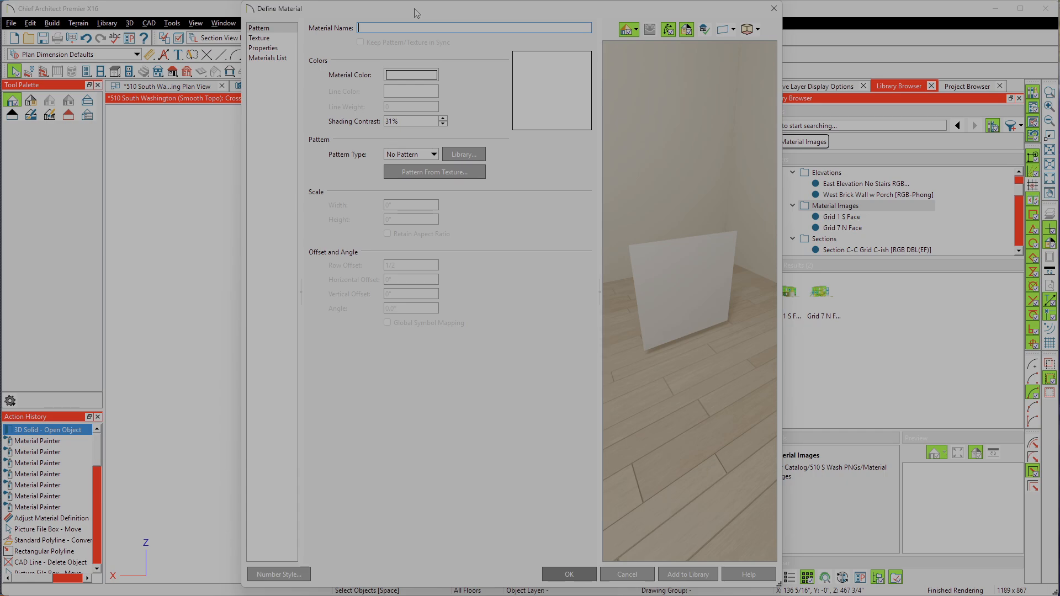
text(Grid 7 N Face Mat)
click(461, 155)
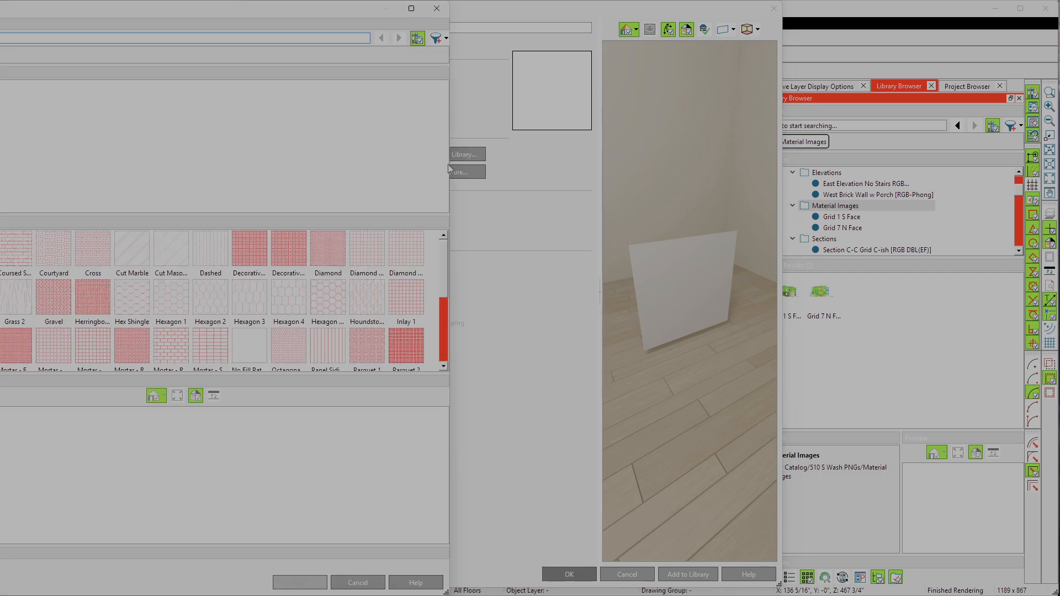
click(436, 9)
Step: Use Deck End Wall from Interior (Inclusive).png as the new material's texture, stretched to fit in X and Y
click(282, 38)
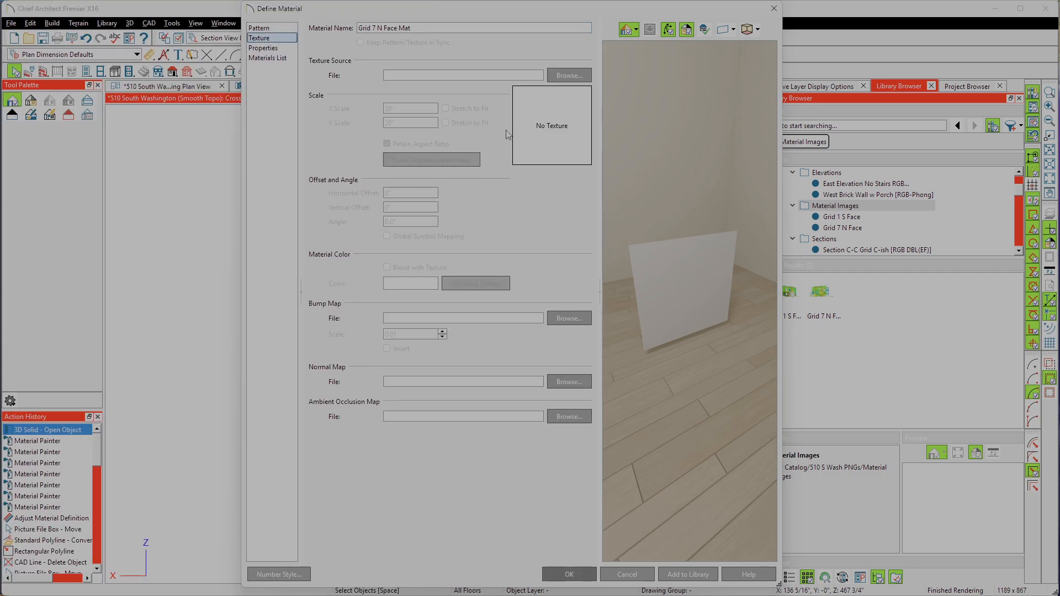
click(569, 76)
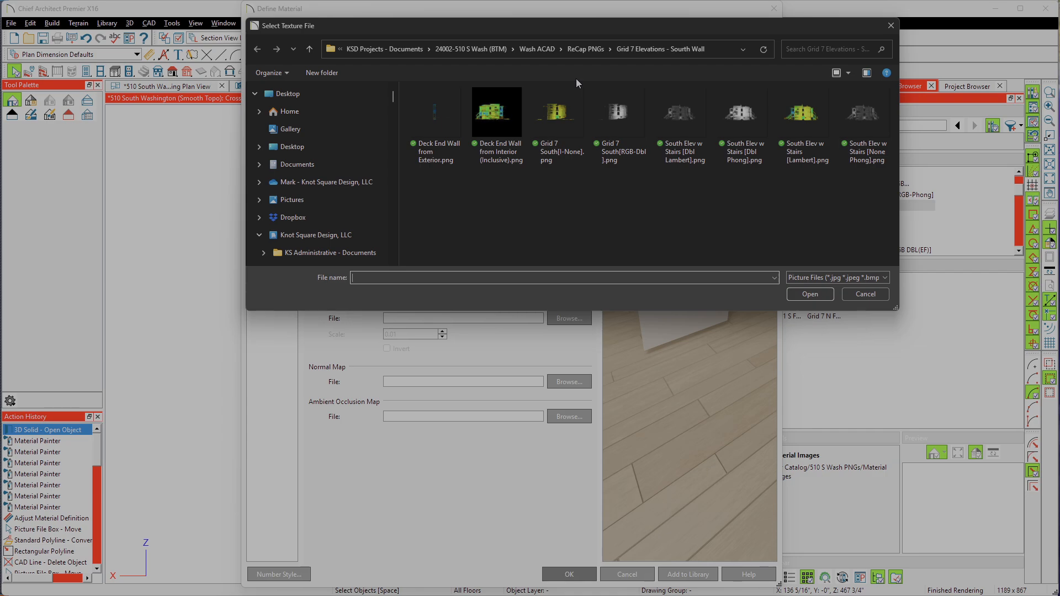
click(497, 116)
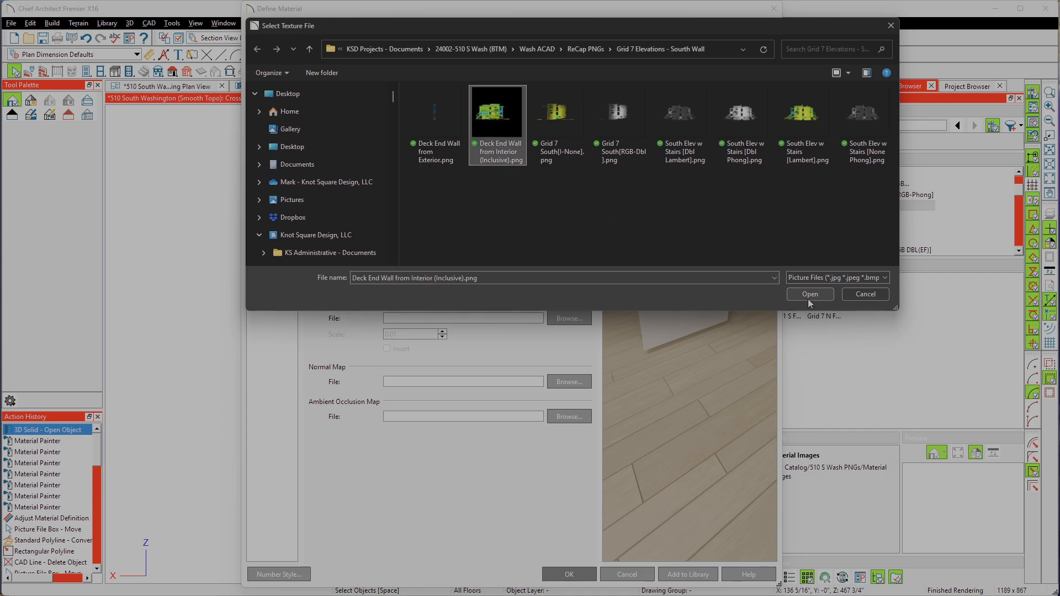
click(827, 293)
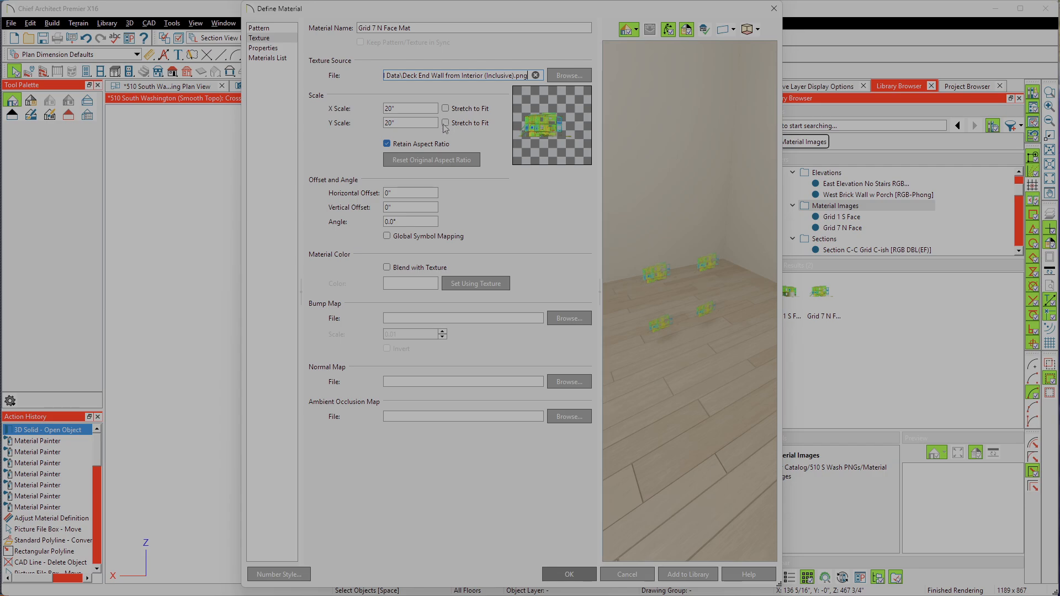
click(445, 123)
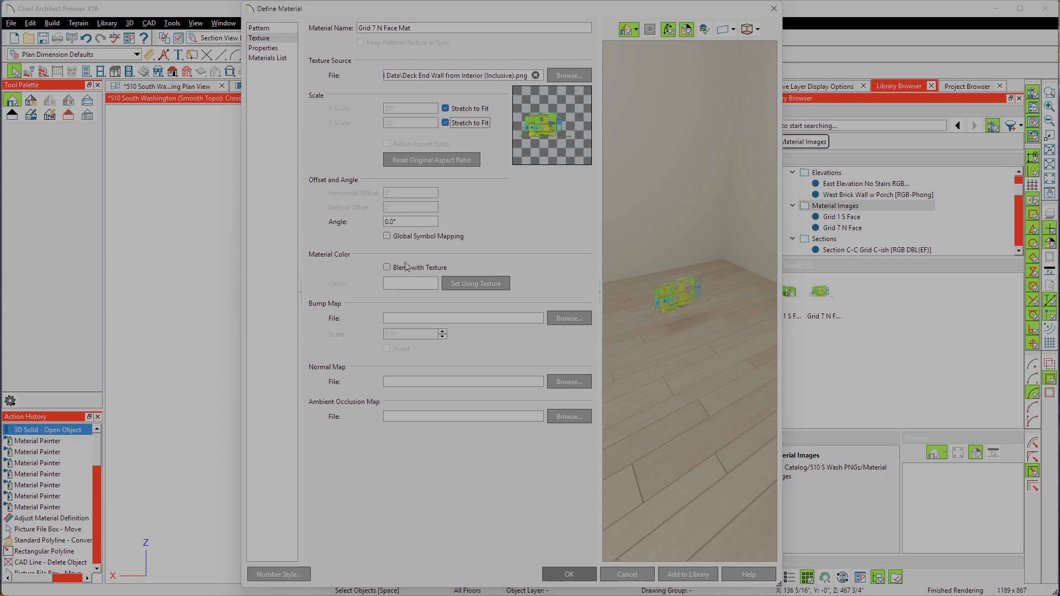
Step: Set the material's transparency to 60%, and paint the scan solid with Grid 7 N Face Mat
click(283, 49)
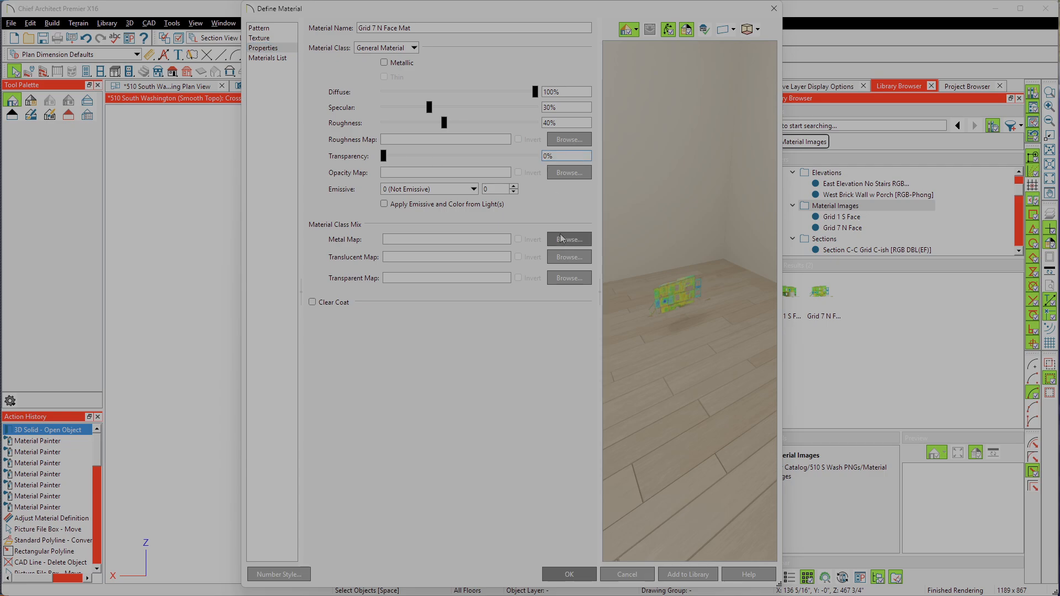
click(570, 570)
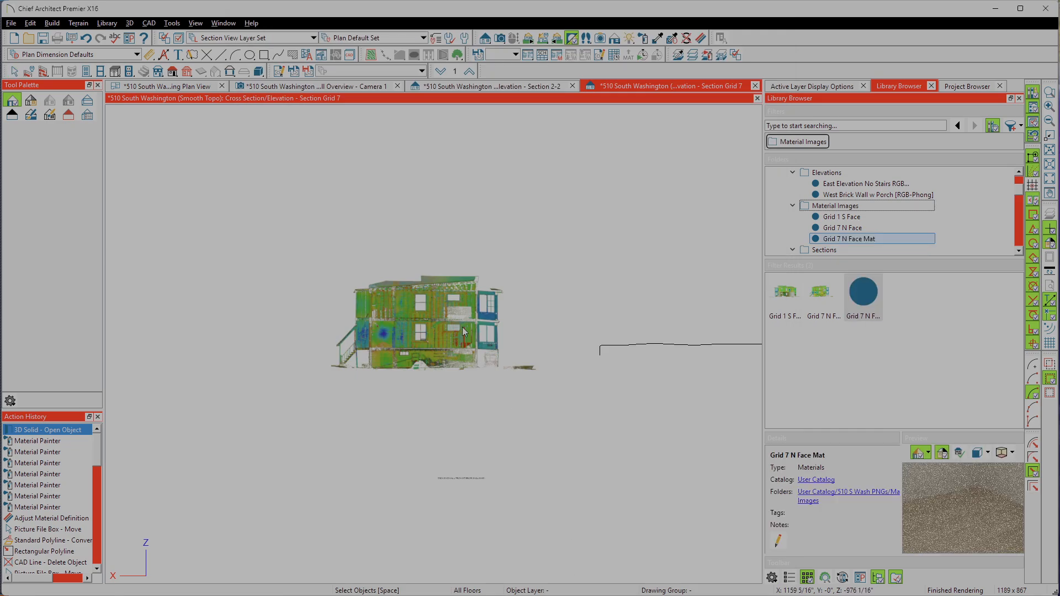
click(425, 333)
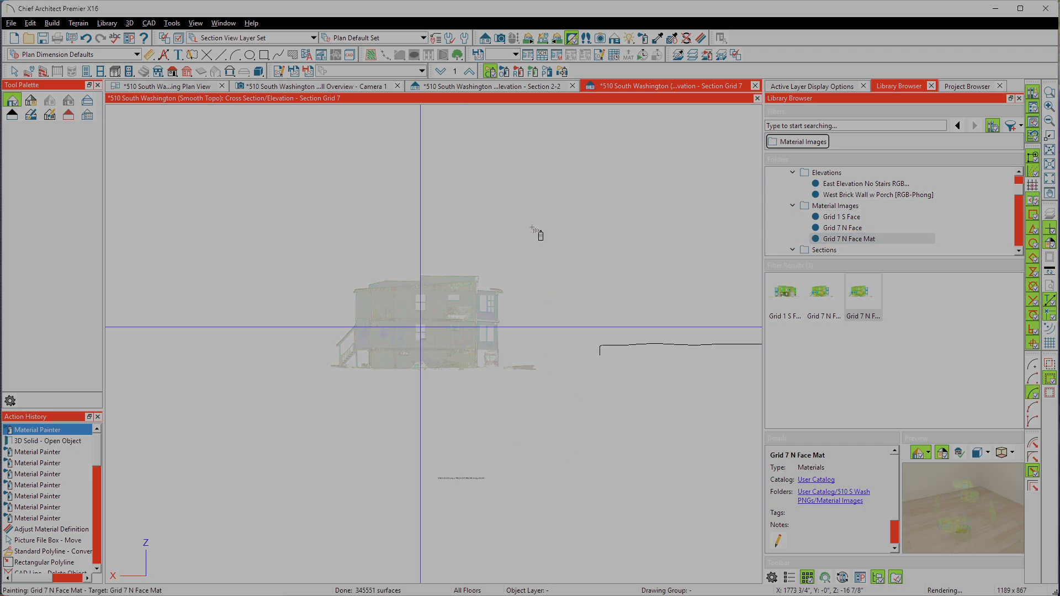
Step: Paint the scan solid with Grid 7 N Face for comparison, and repaint it with Grid 7 N Face Mat
click(457, 326)
key(Escape)
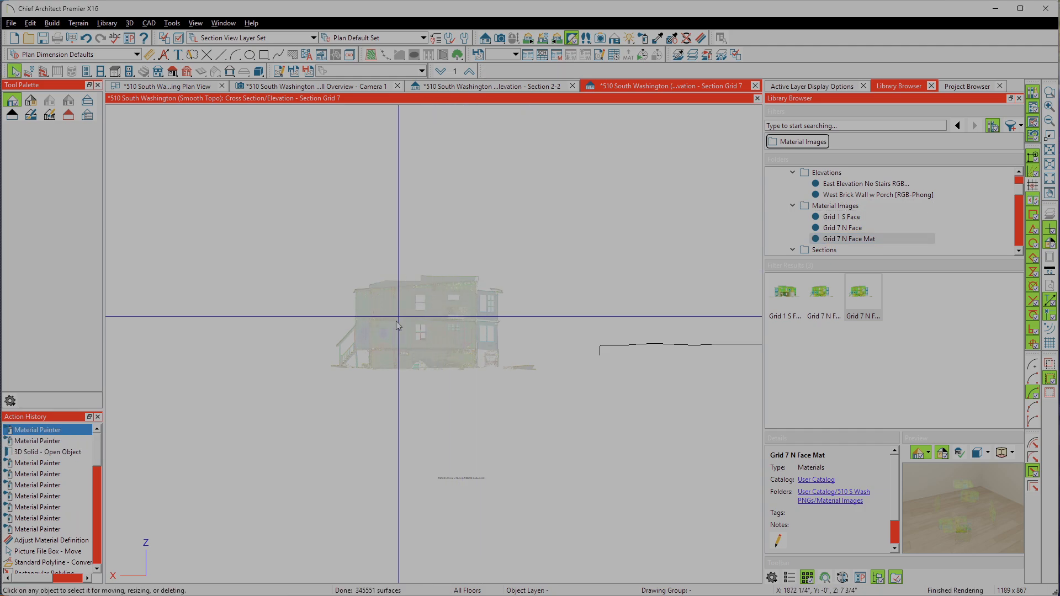
click(825, 315)
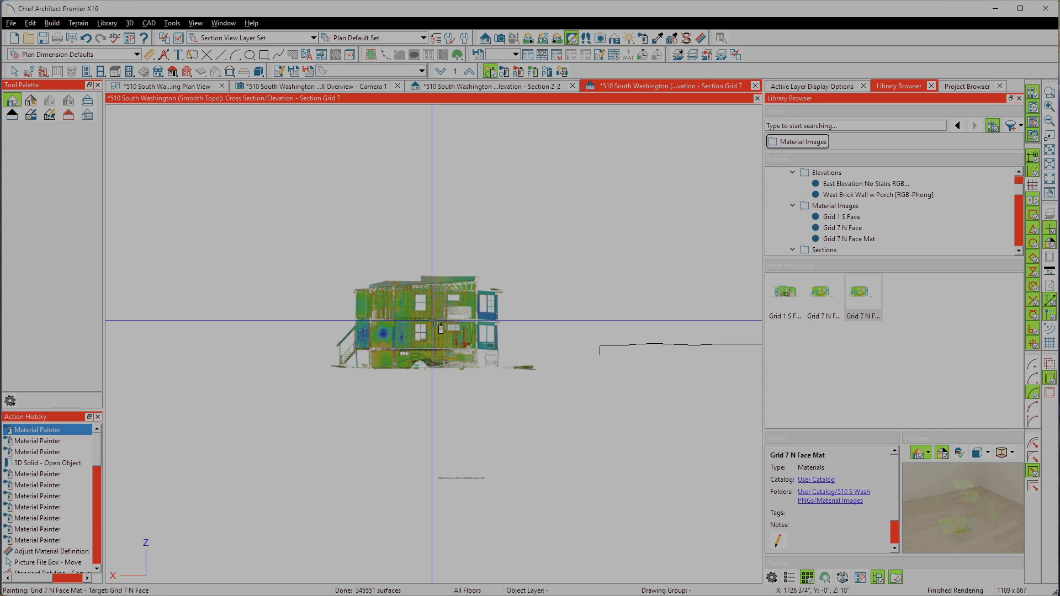
click(437, 325)
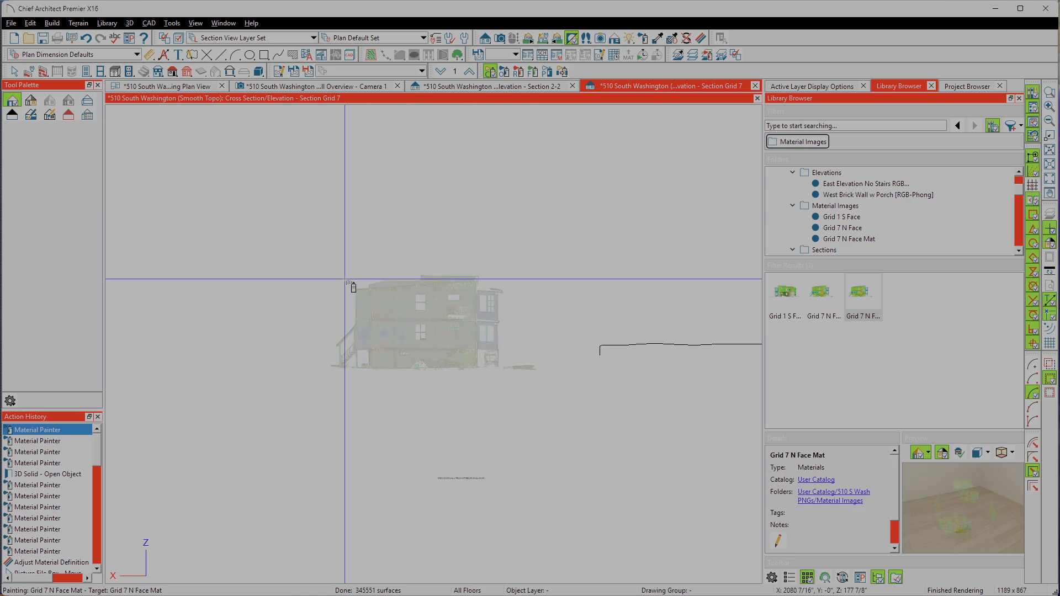
key(Escape)
Step: Draw a short horizontal reference line on the scan, starting at the end wall's edge on the stair side, above the basement
scroll(216, 244, down, 2)
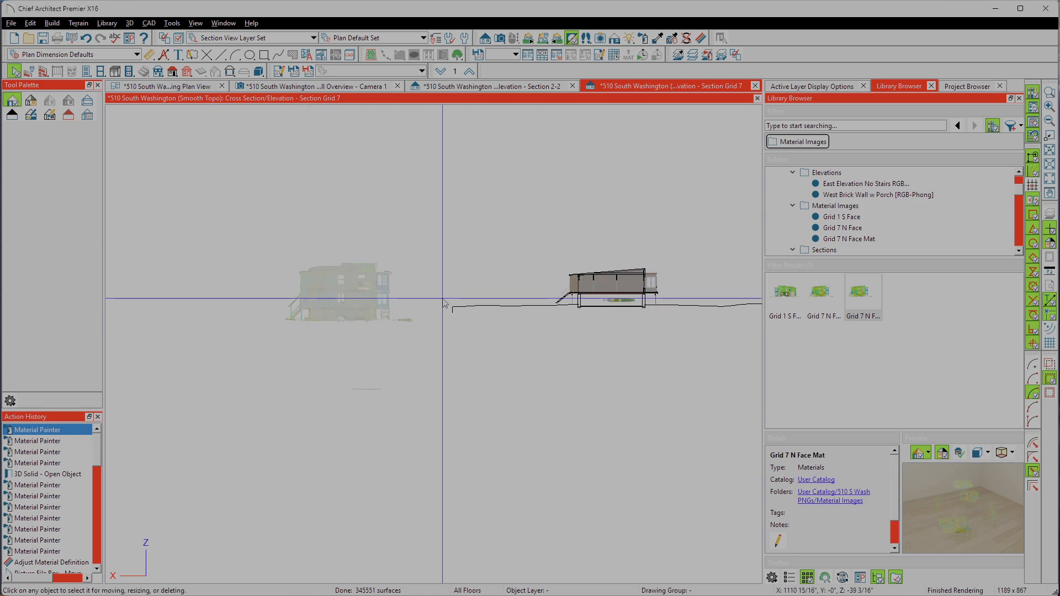
scroll(442, 302, up, 2)
scroll(222, 308, up, 5)
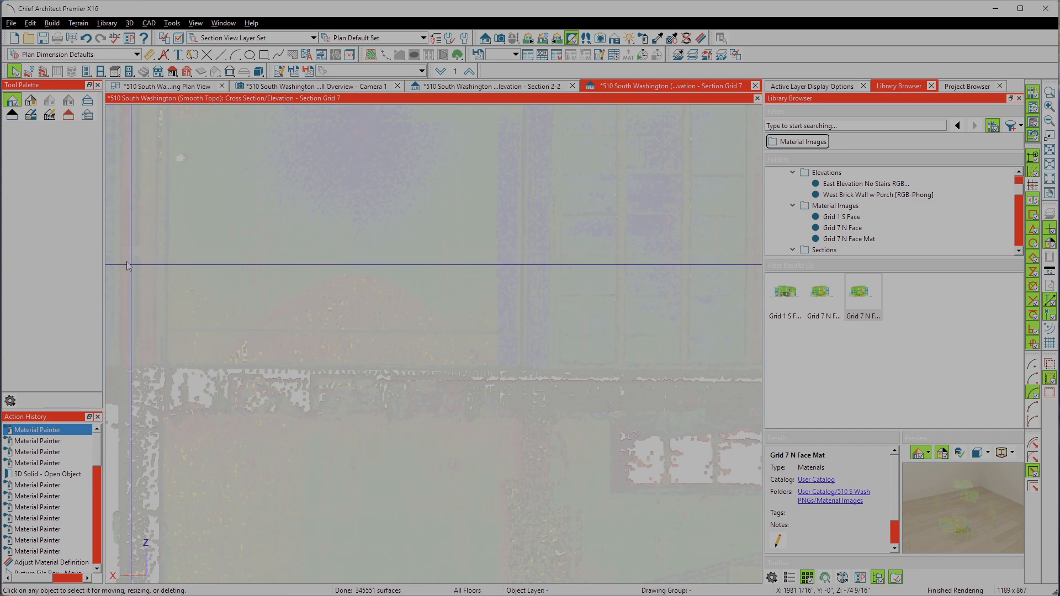
scroll(122, 257, up, 2)
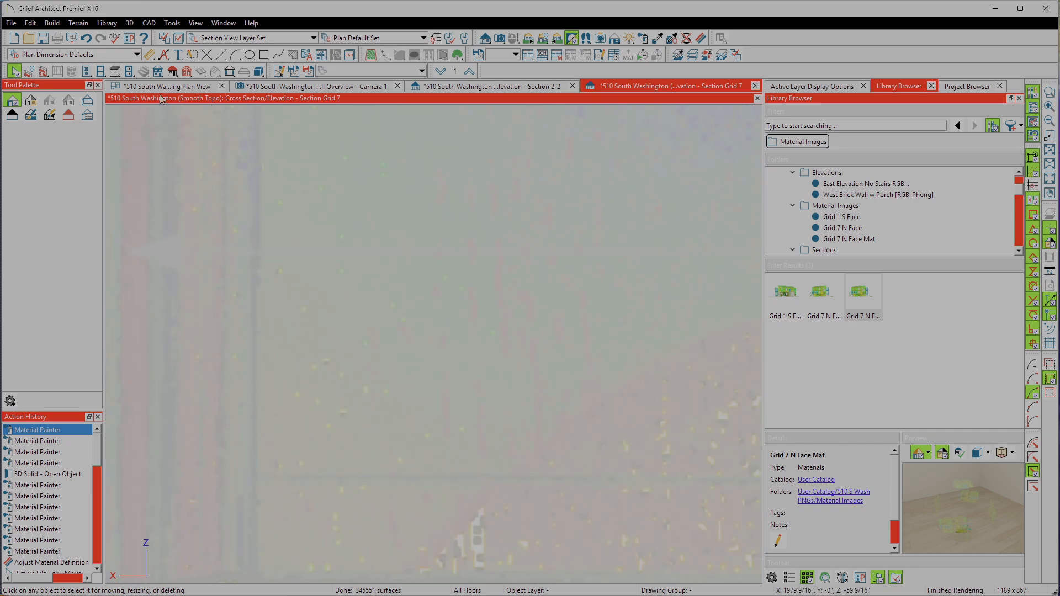
click(221, 56)
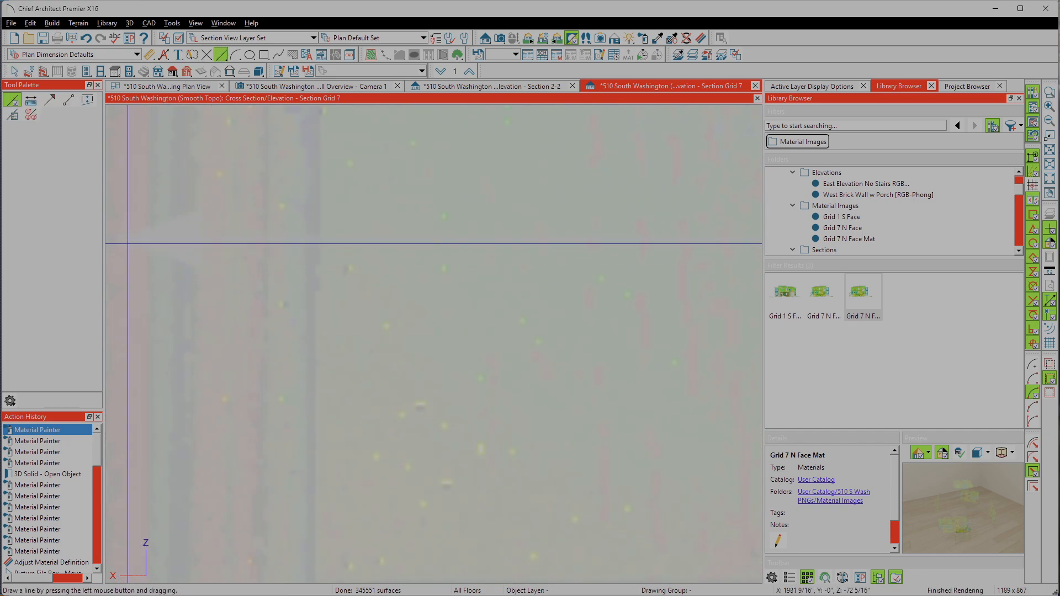
drag(351, 238, 422, 239)
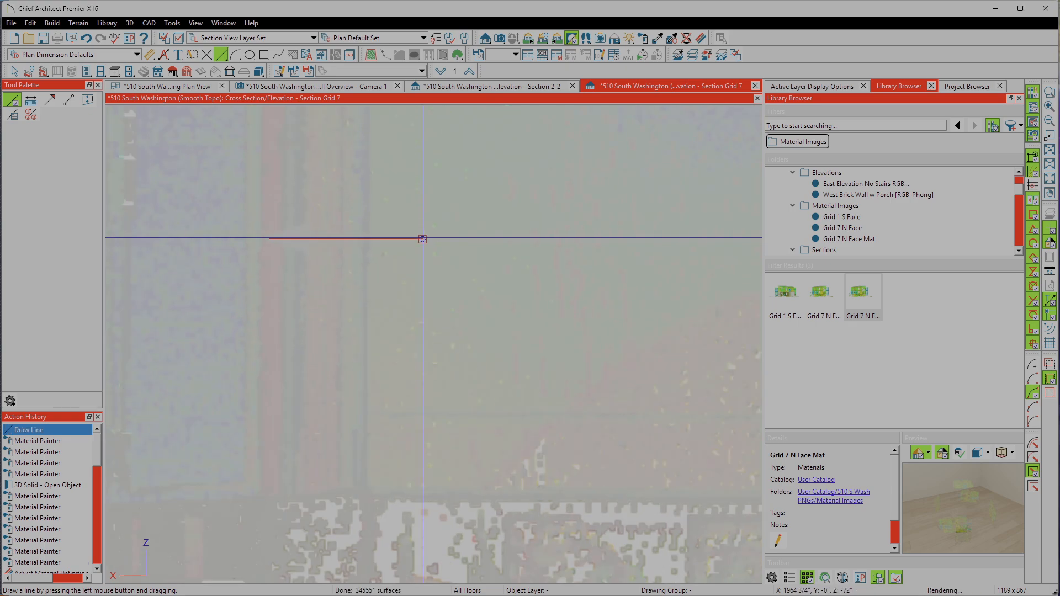
Step: Move the scan picture file box point to point from the reference line's start to the outer face of the model's brick wall
scroll(423, 259, down, 6)
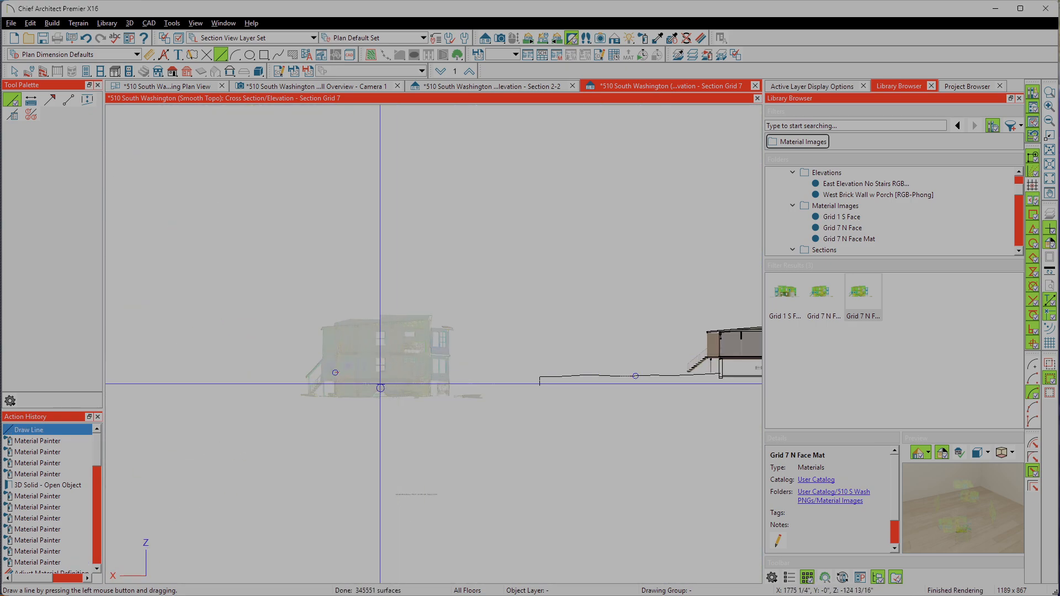
scroll(378, 383, up, 4)
scroll(306, 331, up, 5)
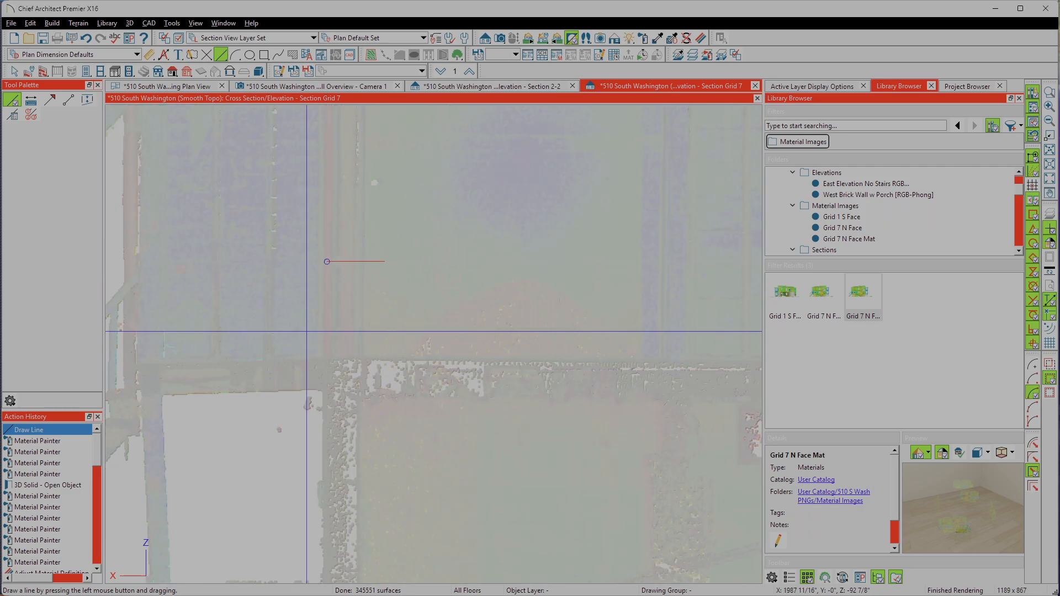
scroll(386, 334, down, 5)
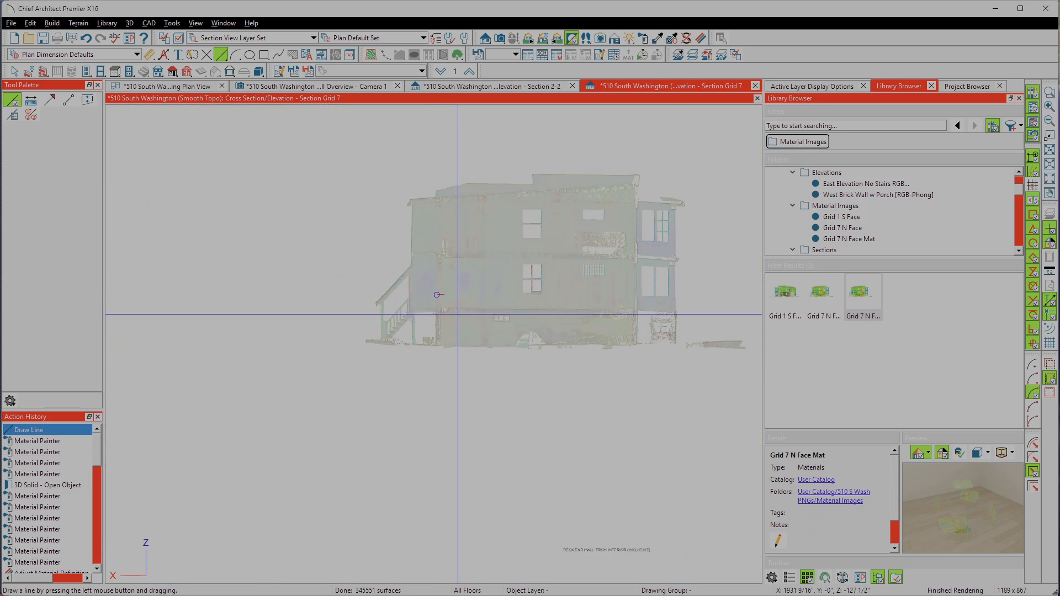
click(498, 345)
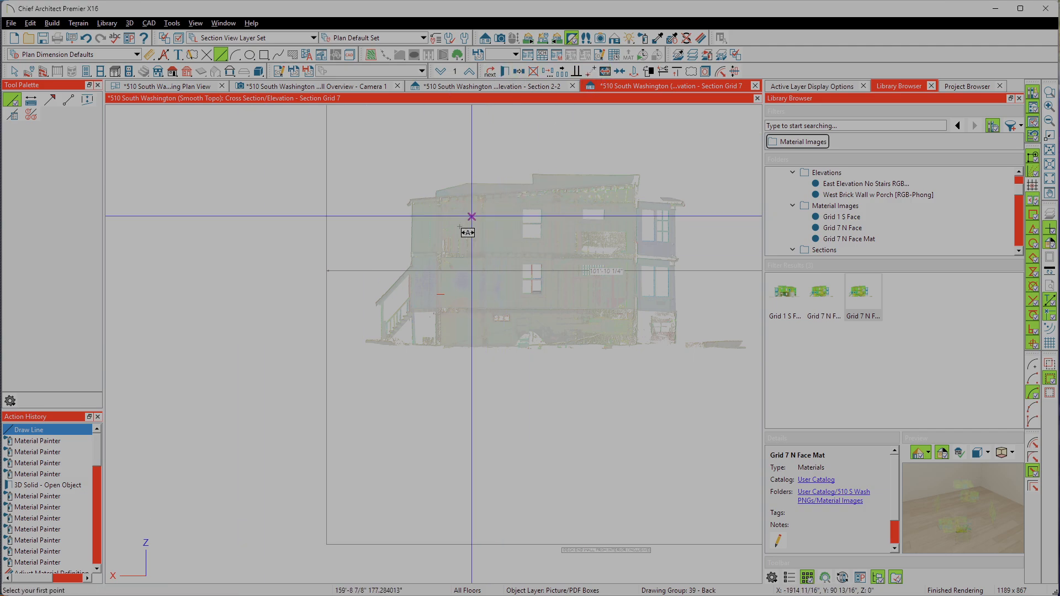
click(427, 290)
scroll(319, 251, down, 3)
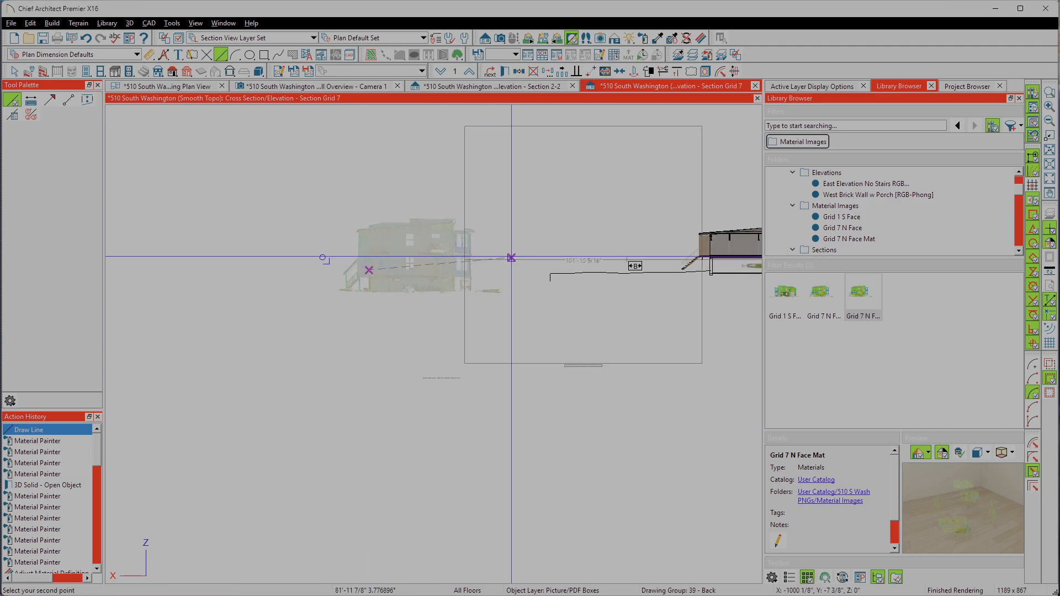
scroll(710, 243, up, 7)
scroll(597, 342, up, 6)
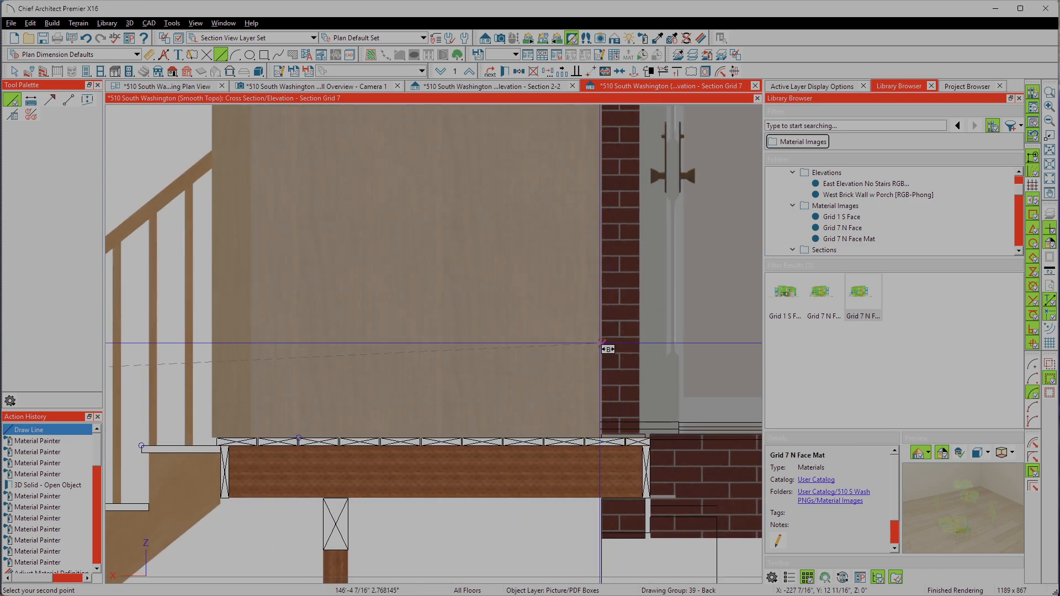
click(607, 353)
Step: Examine how the moved scan lines up with the section model at the stairs, the stair-side deck and the opposite porch
scroll(259, 271, down, 4)
scroll(306, 431, down, 3)
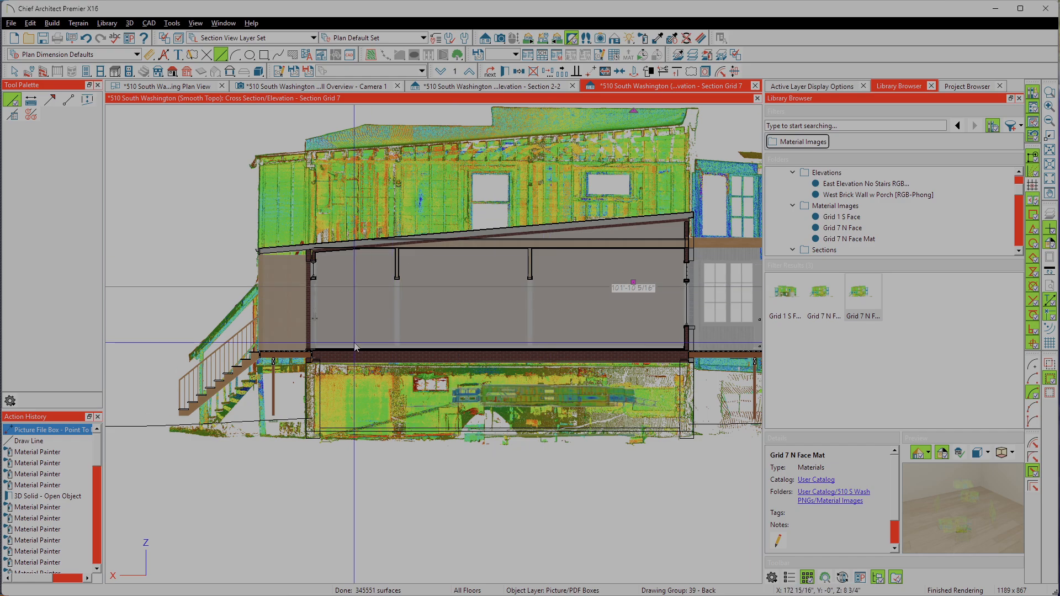
scroll(221, 345, down, 1)
scroll(261, 388, up, 3)
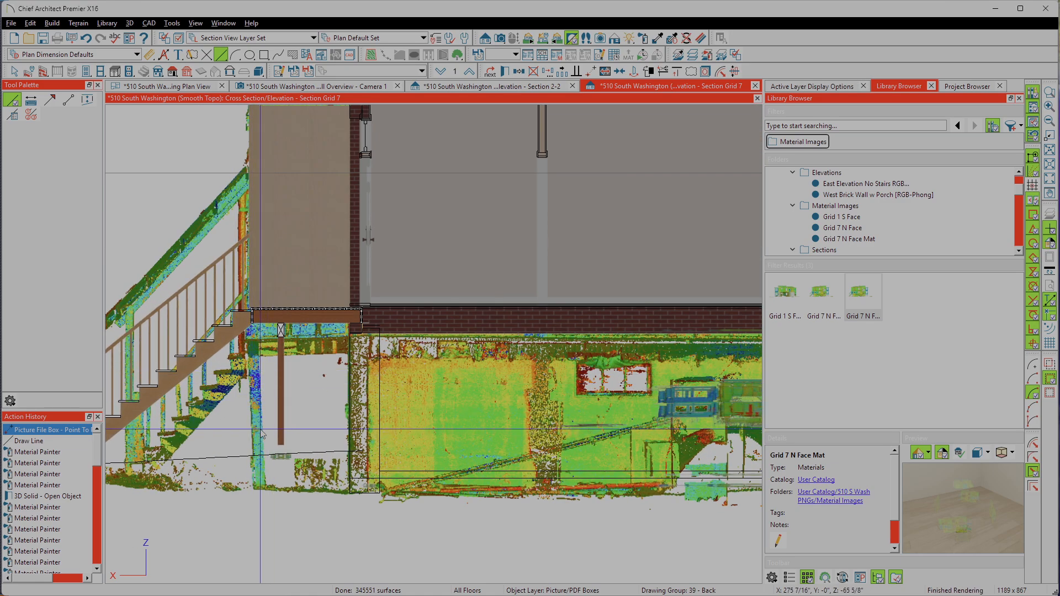
scroll(206, 410, down, 2)
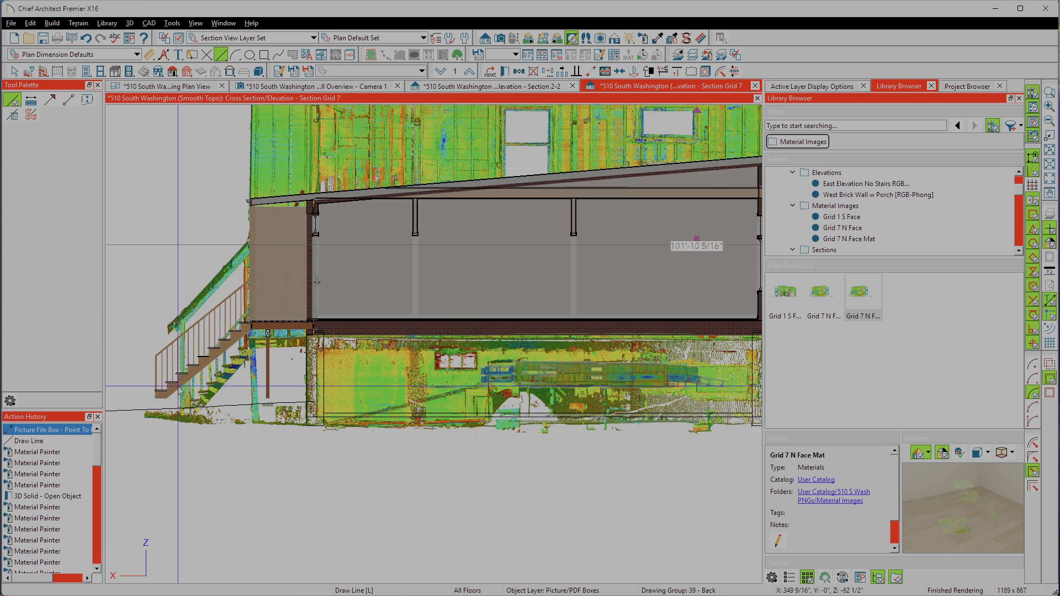
scroll(166, 359, down, 2)
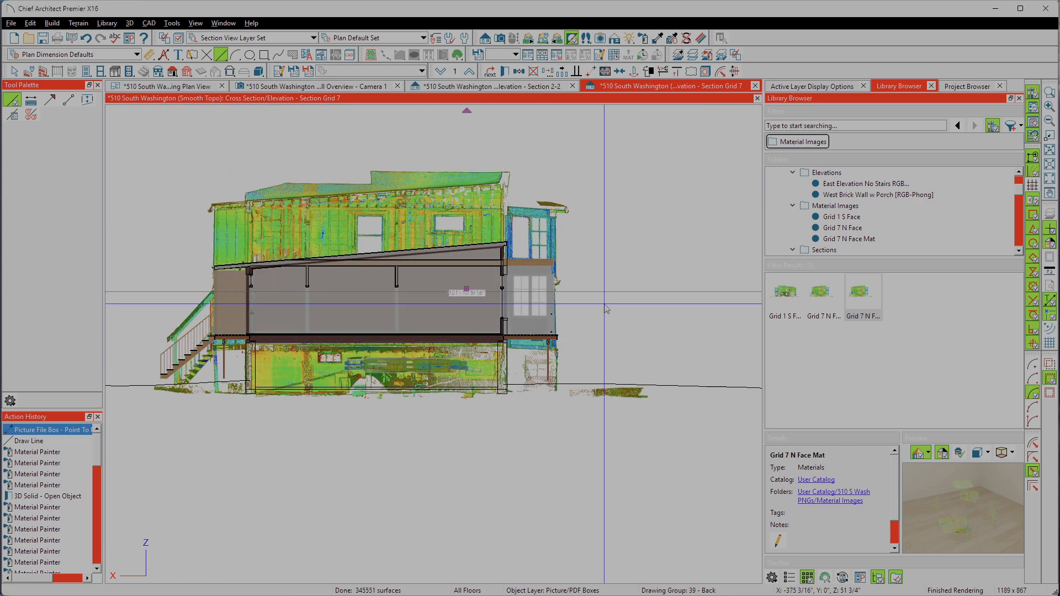
scroll(605, 309, up, 2)
scroll(578, 331, up, 2)
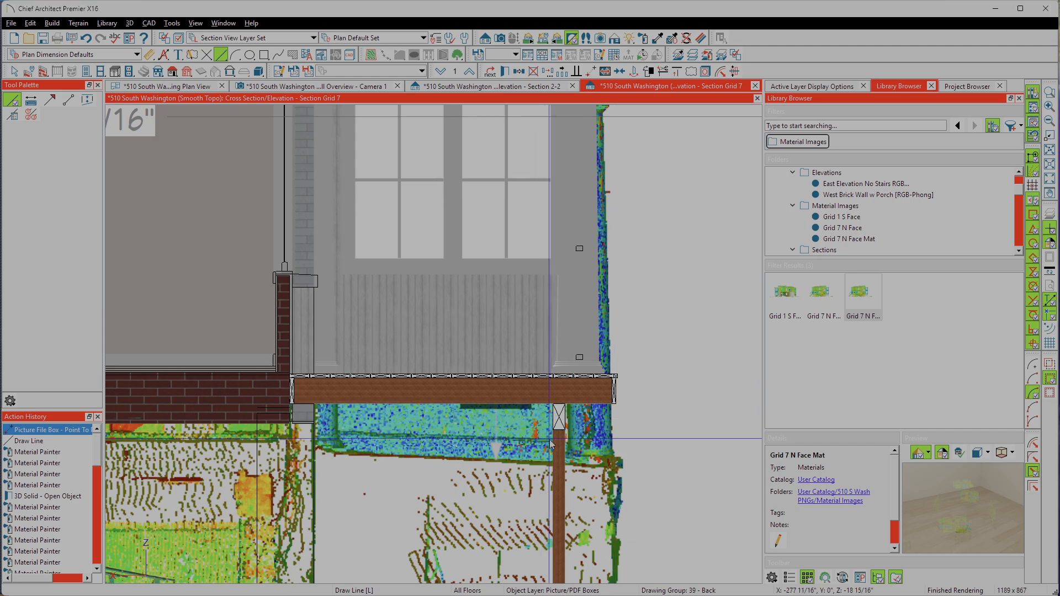
scroll(527, 382, down, 8)
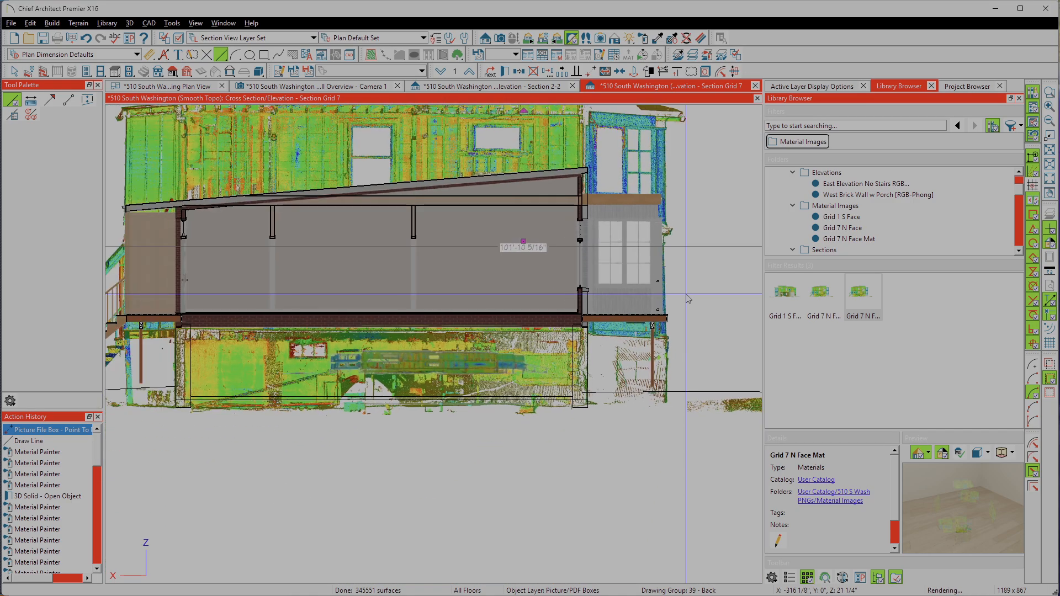
scroll(400, 352, up, 4)
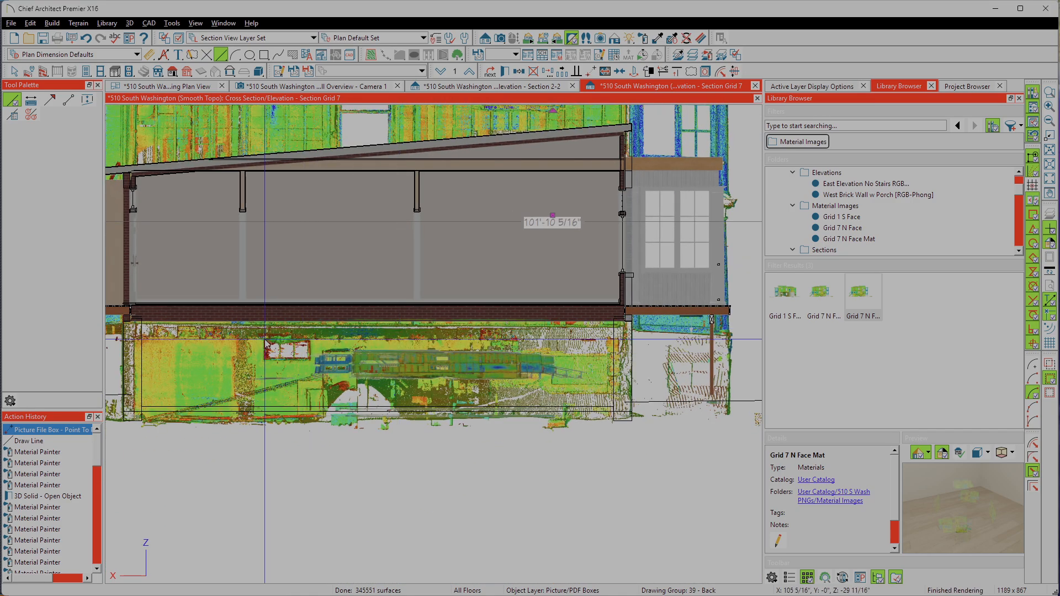
scroll(400, 351, down, 4)
Step: Inspect the scan against the modelled deck framing, support post and brick wall corner on the stair side
scroll(248, 407, up, 5)
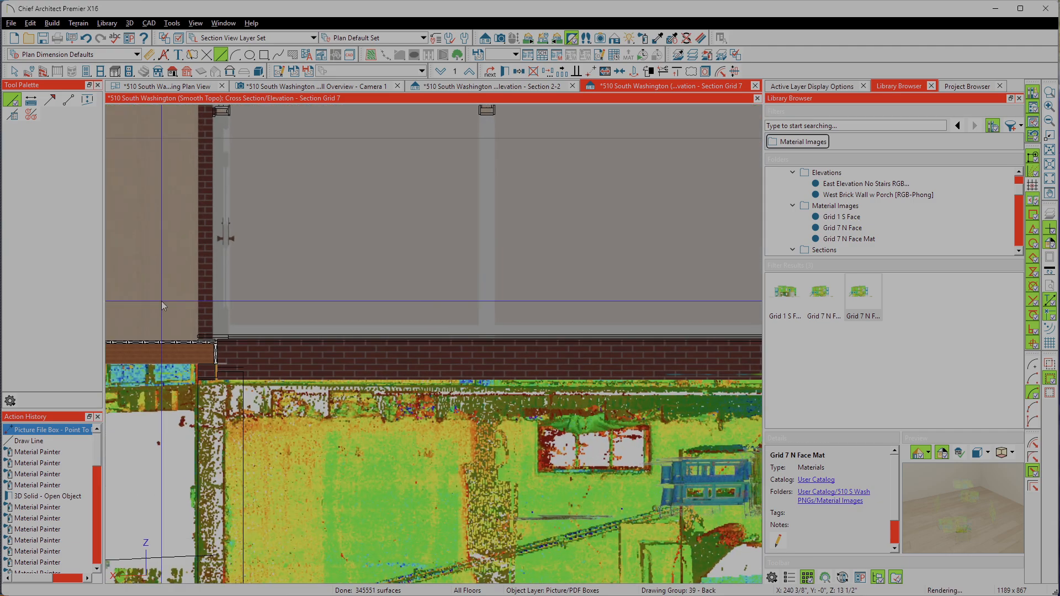
scroll(249, 408, down, 4)
scroll(253, 392, up, 7)
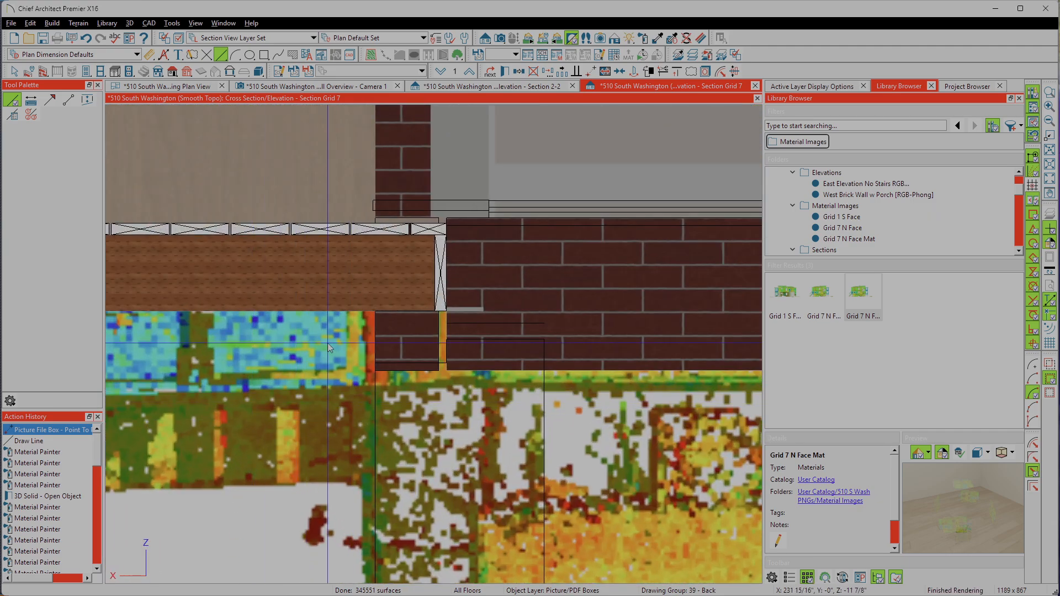
scroll(328, 347, down, 4)
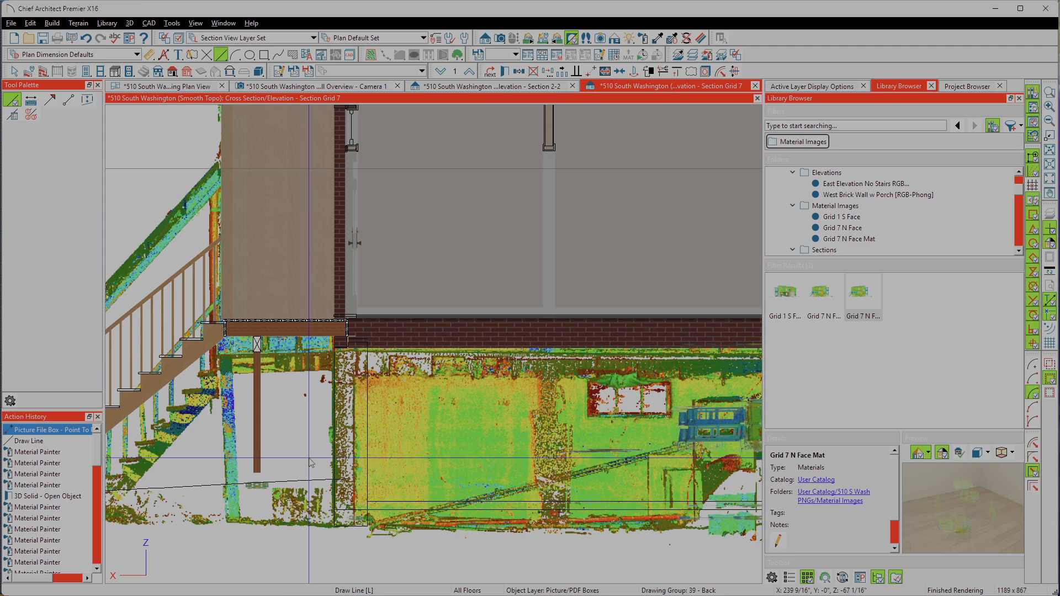
scroll(313, 476, down, 2)
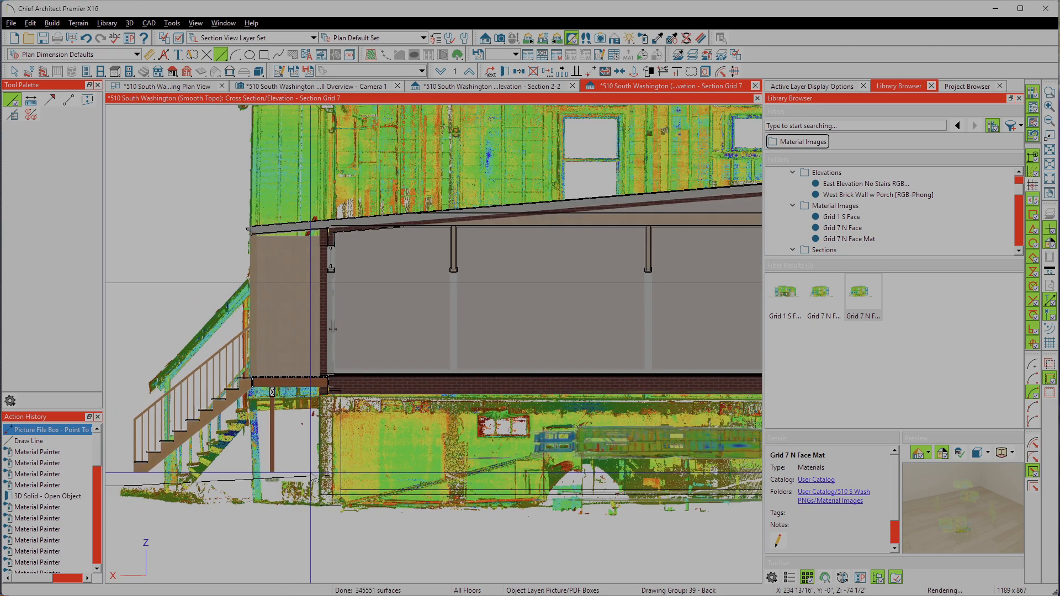
scroll(313, 476, down, 3)
scroll(326, 519, up, 3)
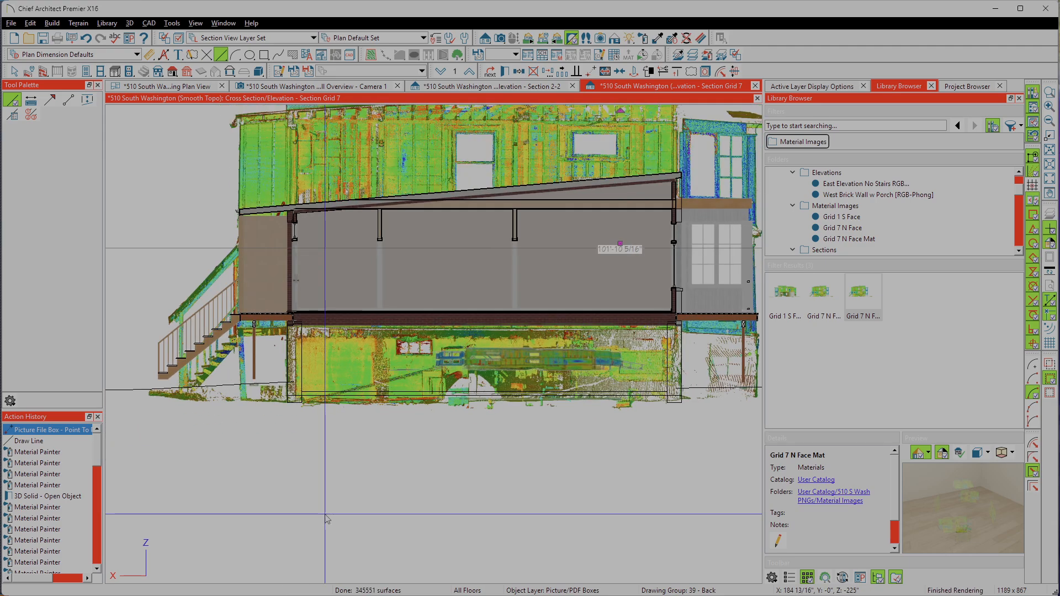
scroll(277, 294, up, 5)
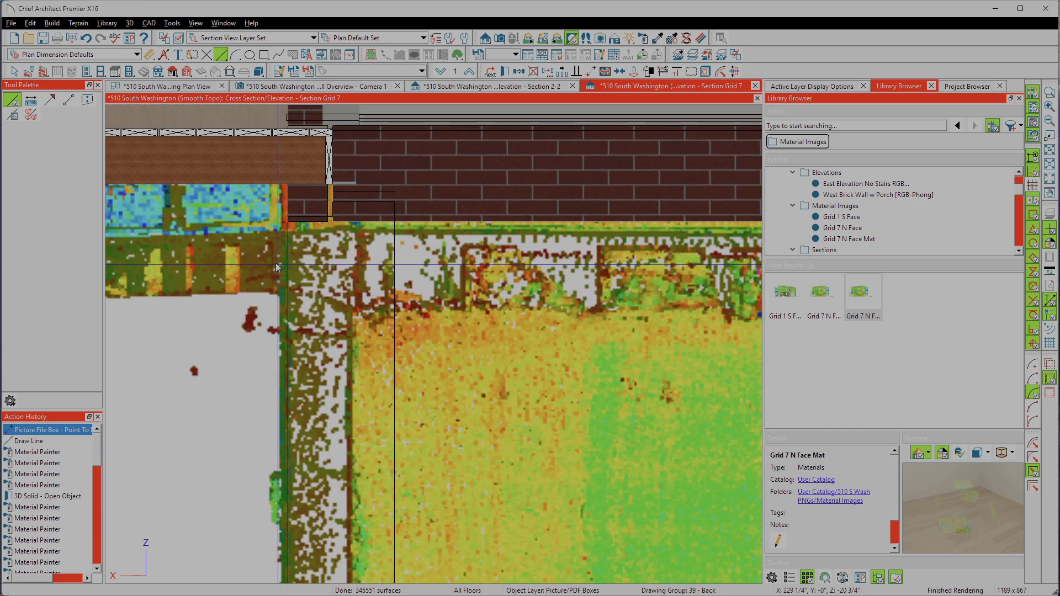
scroll(276, 263, up, 5)
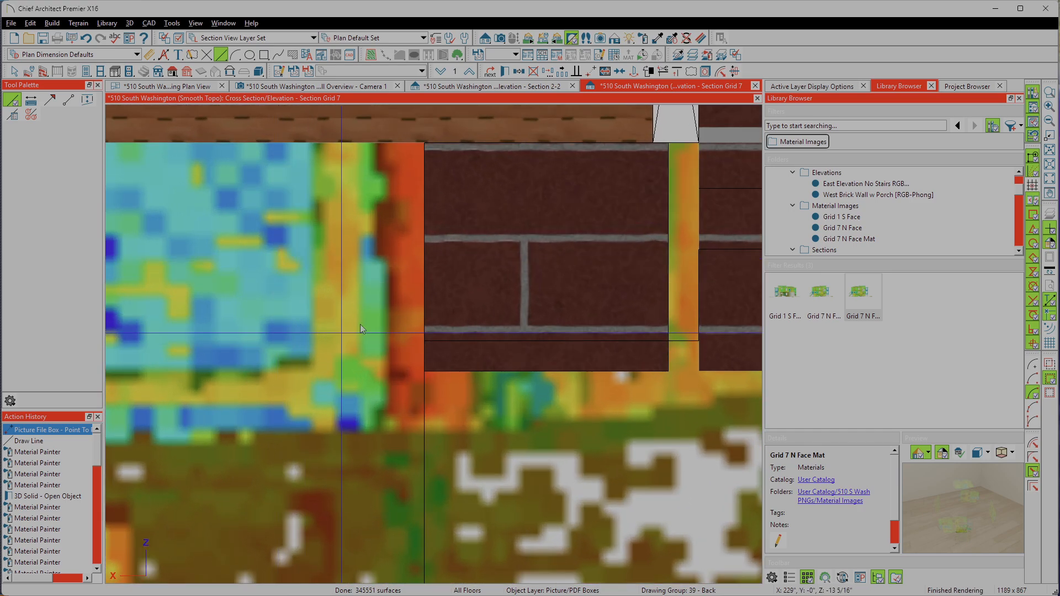
scroll(360, 324, down, 5)
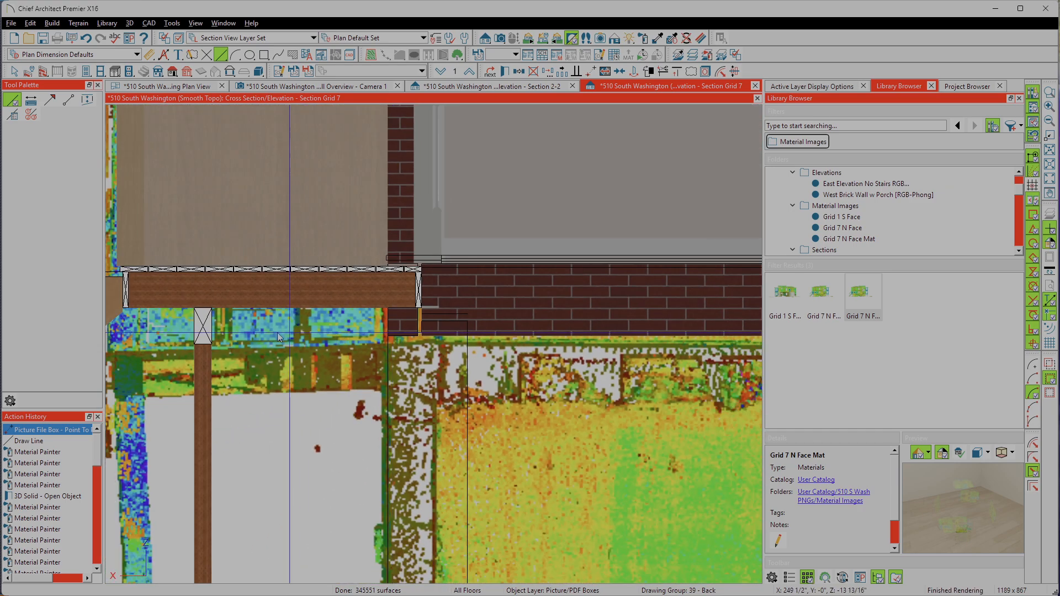
scroll(249, 360, up, 3)
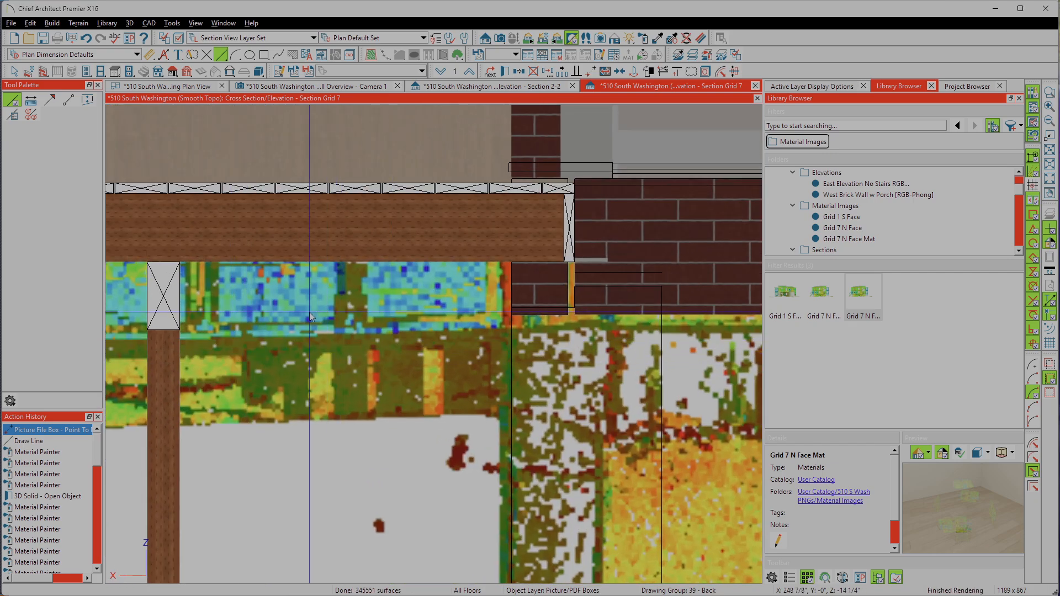
scroll(289, 312, down, 3)
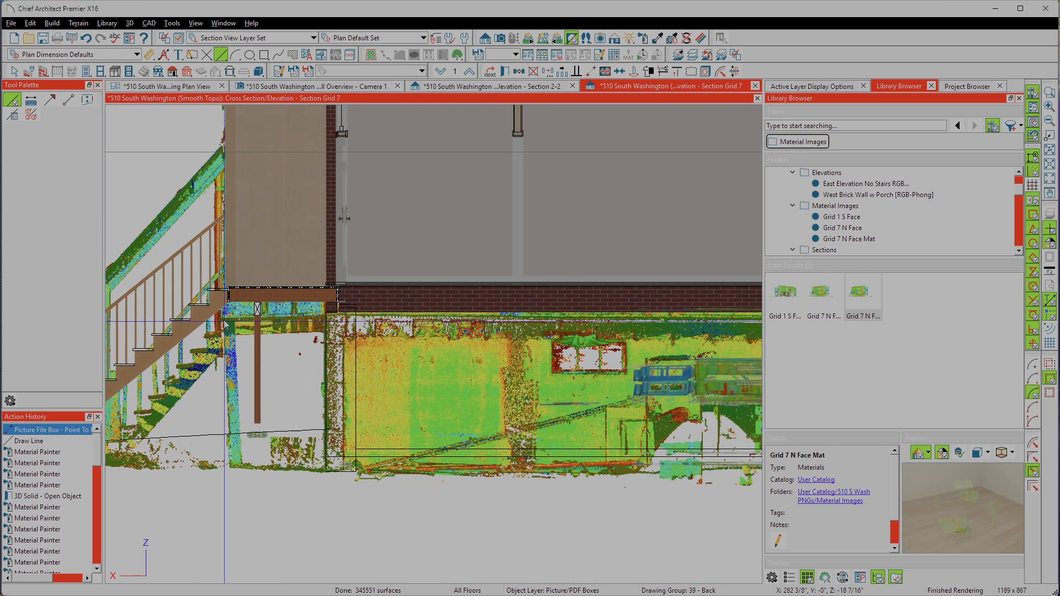
scroll(221, 316, up, 5)
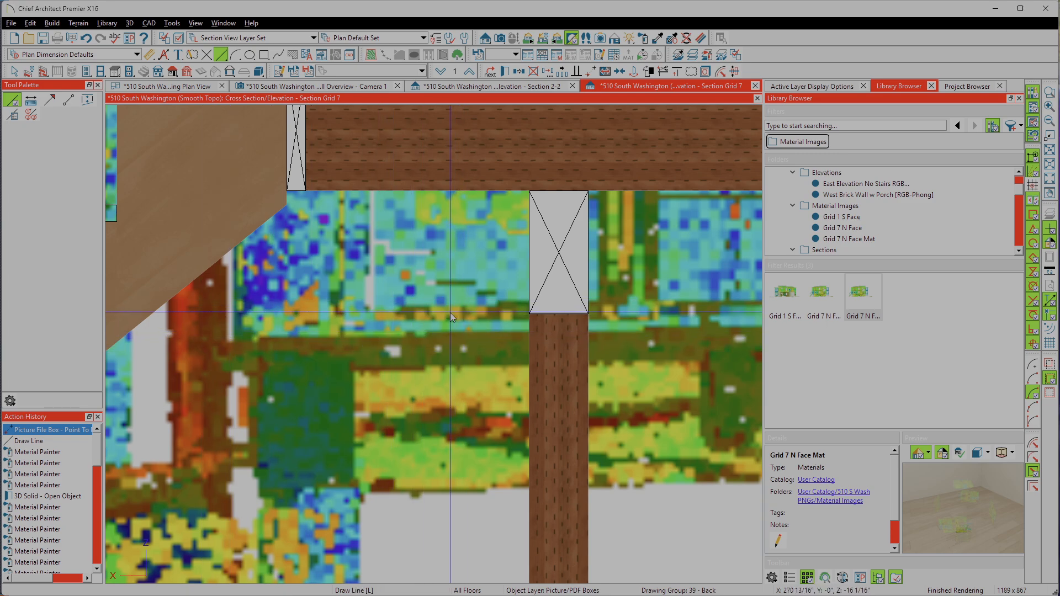
scroll(215, 369, down, 3)
Step: Raise the scan picture box point to point, from the underside of the scanned deck framing at the wall corner to the modelled framing
scroll(557, 336, up, 5)
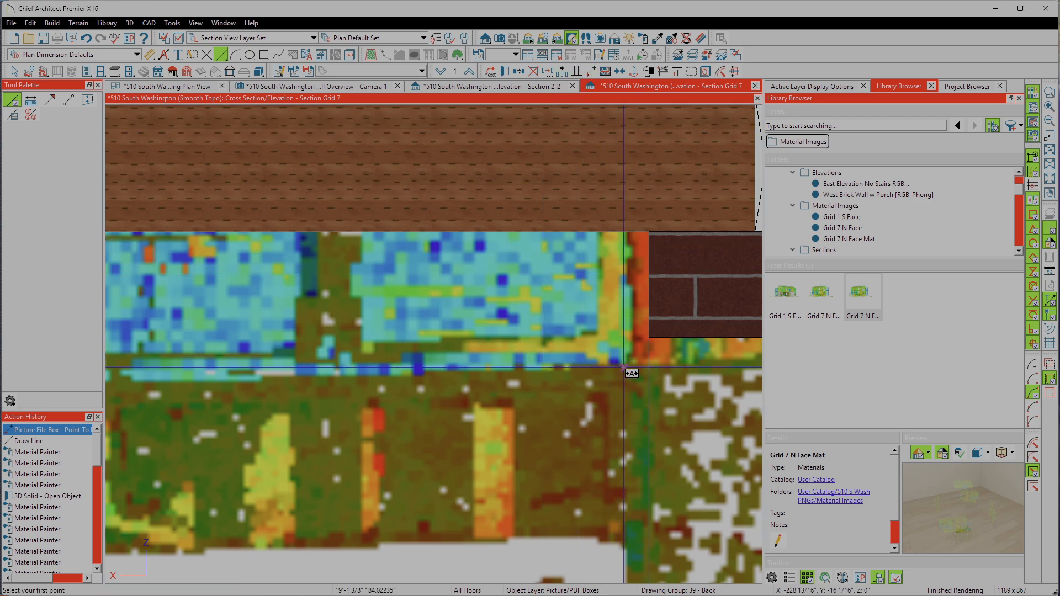
scroll(626, 366, down, 3)
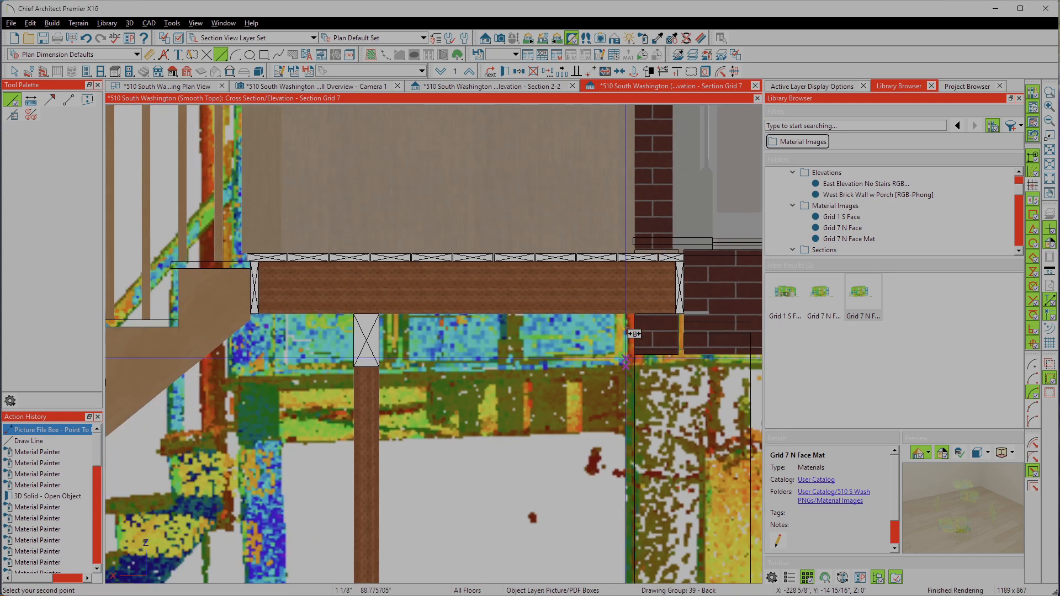
scroll(181, 327, down, 6)
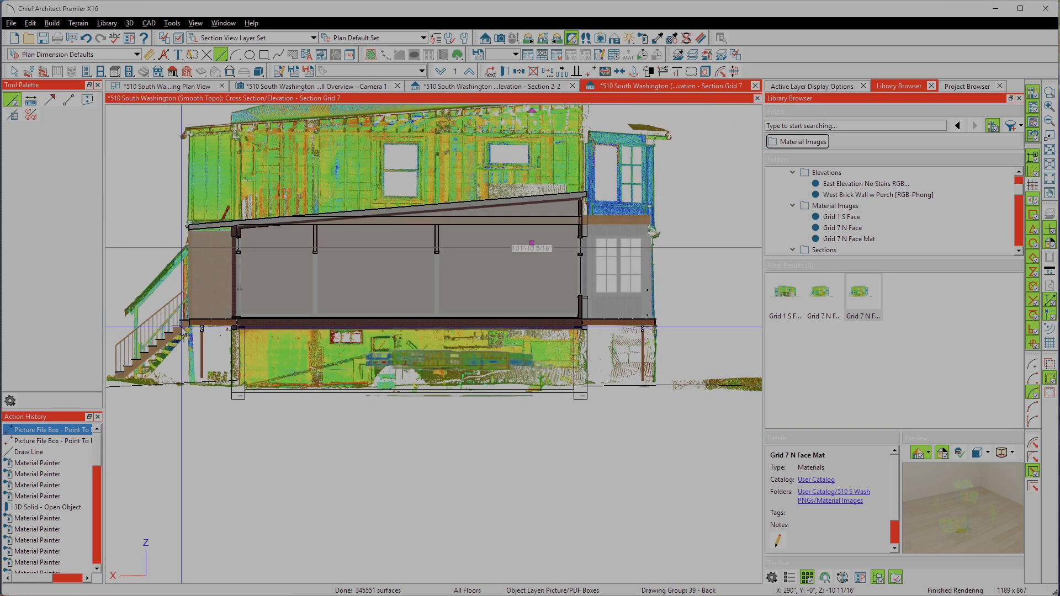
Step: Check the raised scan against the porch and section model, and view the picture file box's specification without changing it
scroll(611, 315, up, 3)
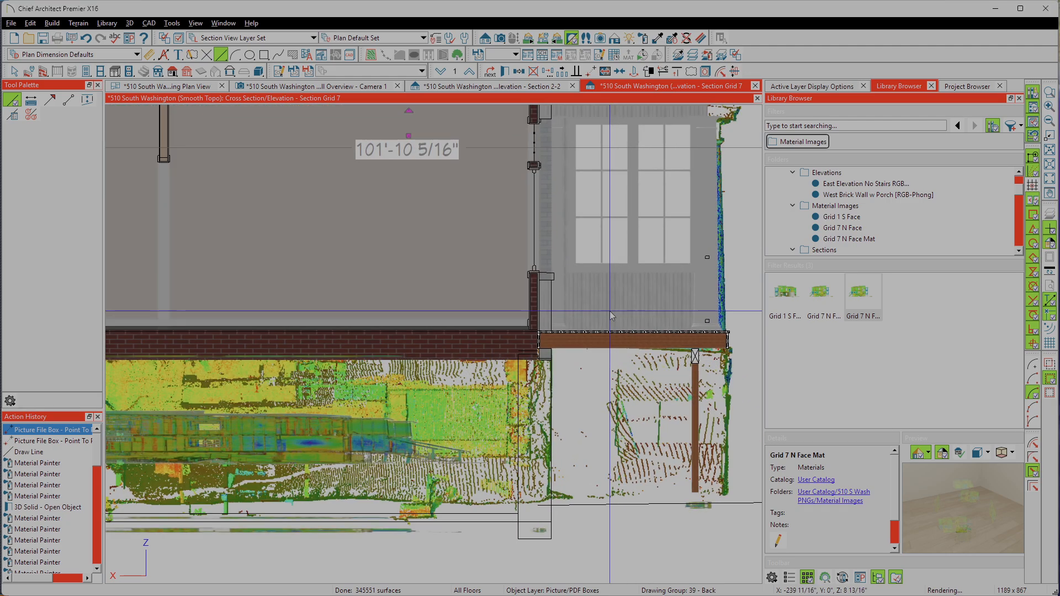
scroll(641, 381, down, 3)
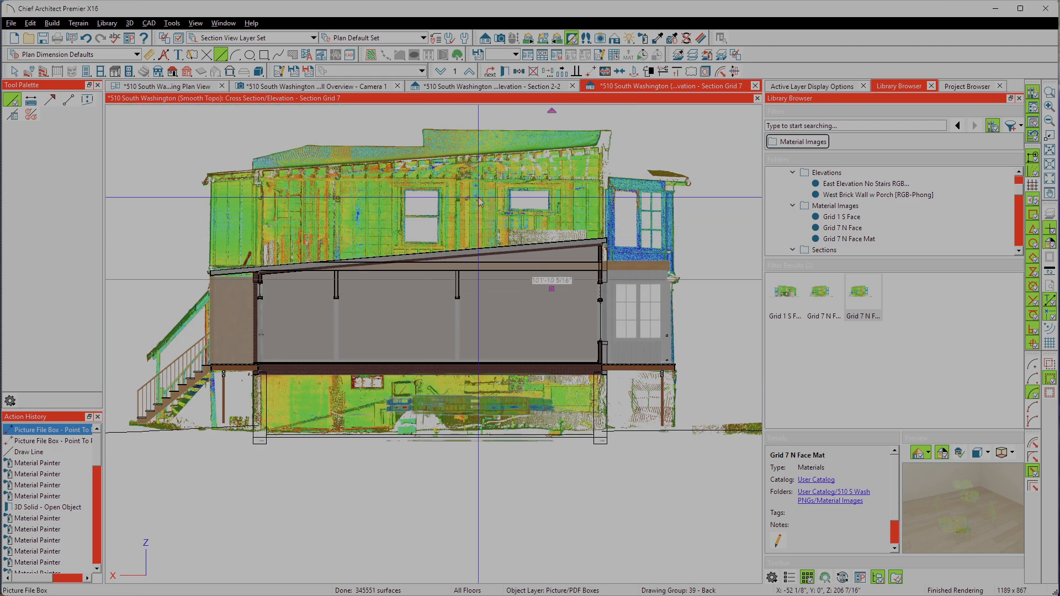
key(space)
click(405, 156)
scroll(323, 230, down, 4)
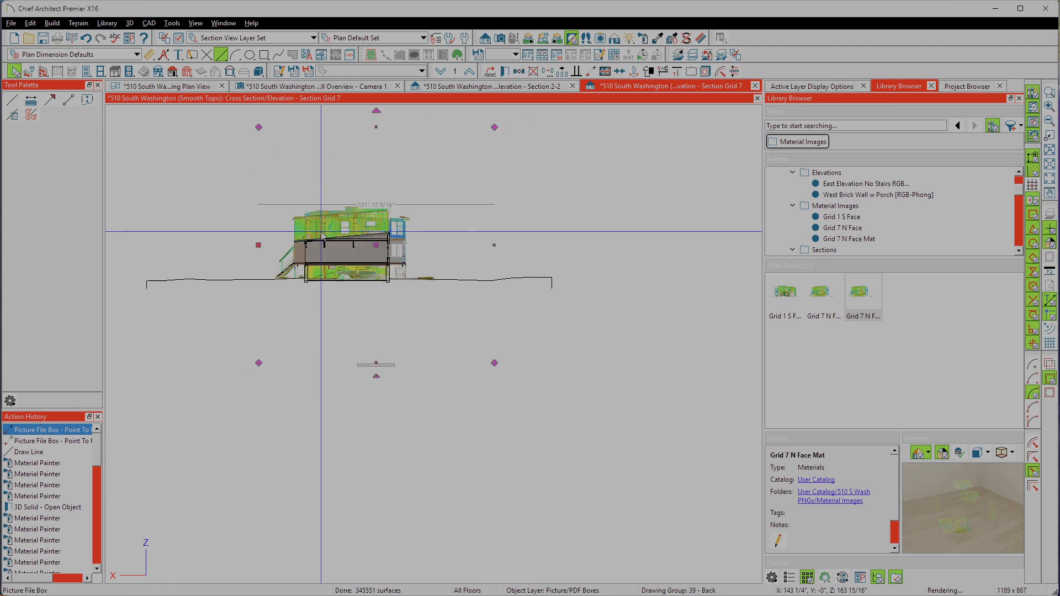
double_click(323, 229)
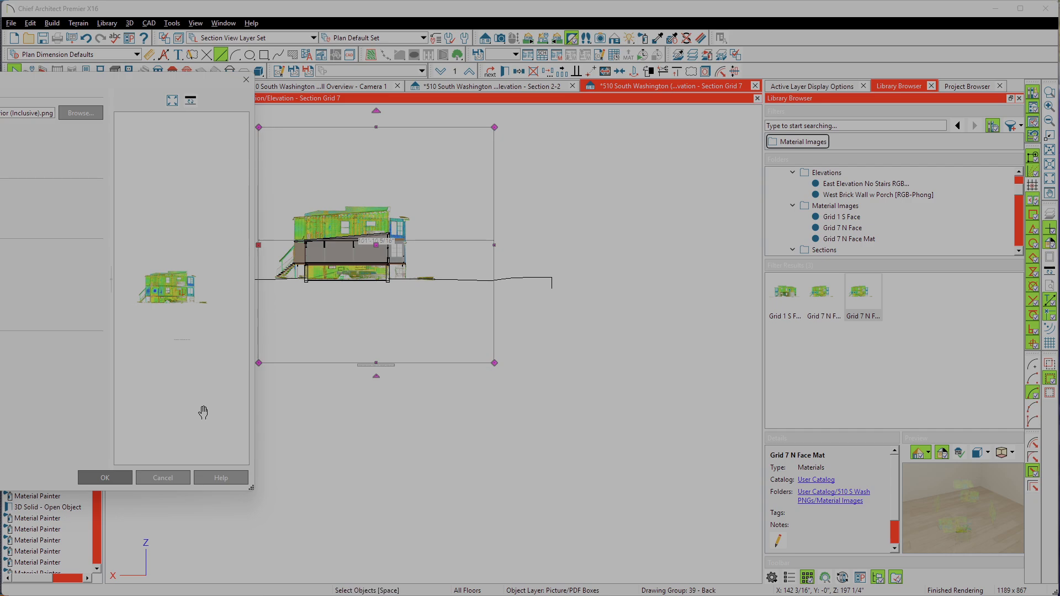
click(167, 482)
Step: Delete the opaque scan picture file box that overlays the section model
scroll(567, 436, down, 9)
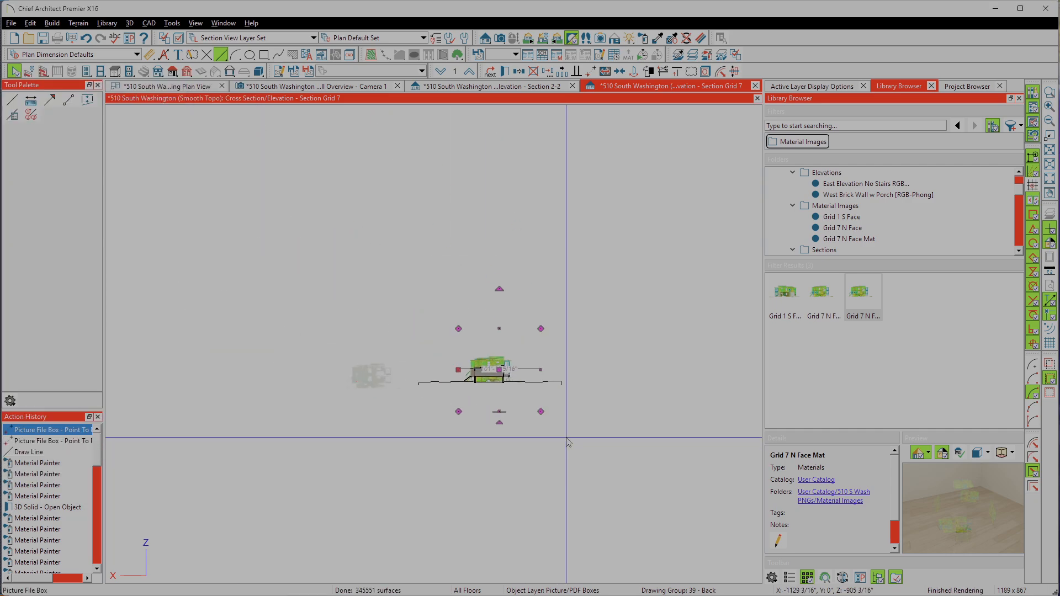
scroll(414, 425, up, 8)
click(302, 316)
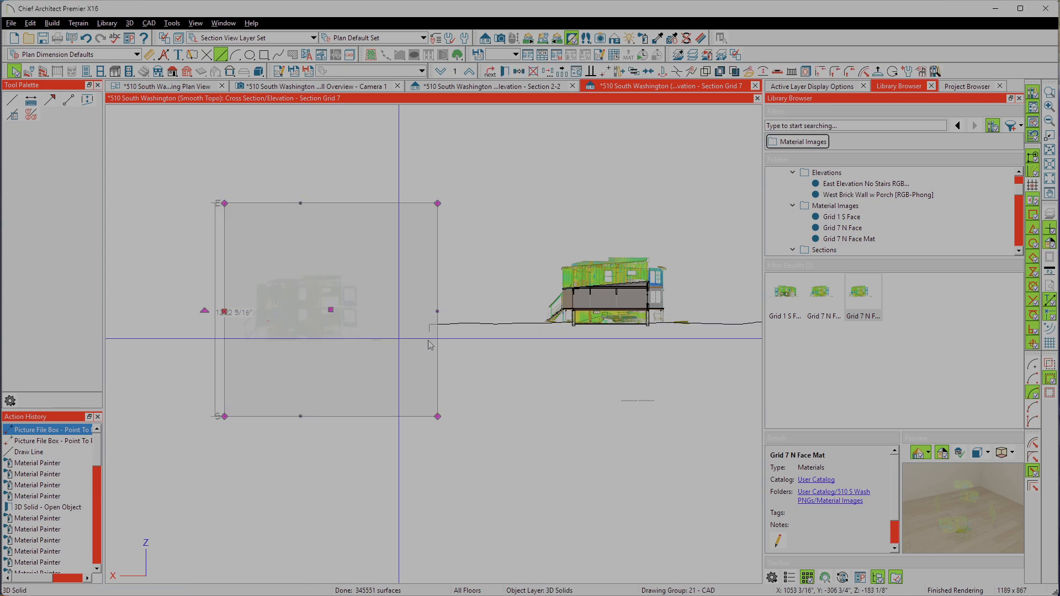
click(653, 315)
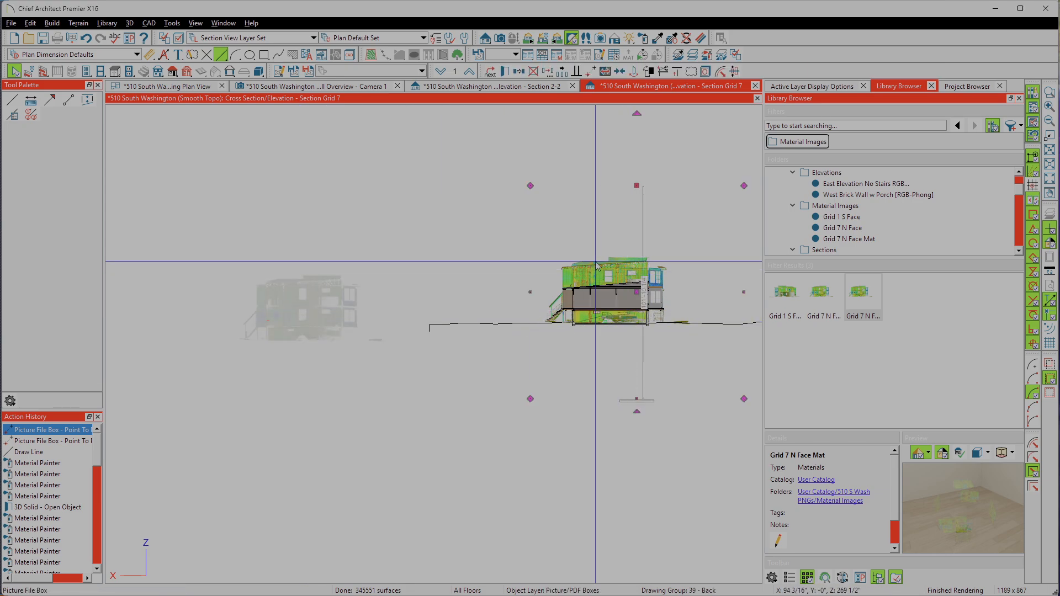
key(Delete)
Step: View the specification of the 3D solid carrying the semi-transparent scan, and close it without changes
scroll(359, 310, up, 6)
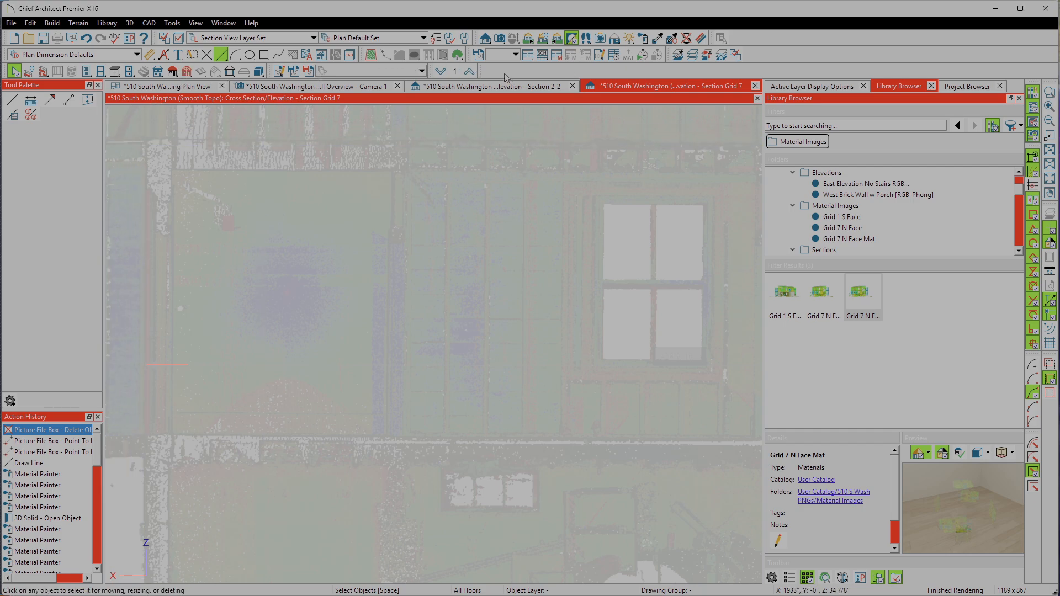
scroll(396, 221, down, 6)
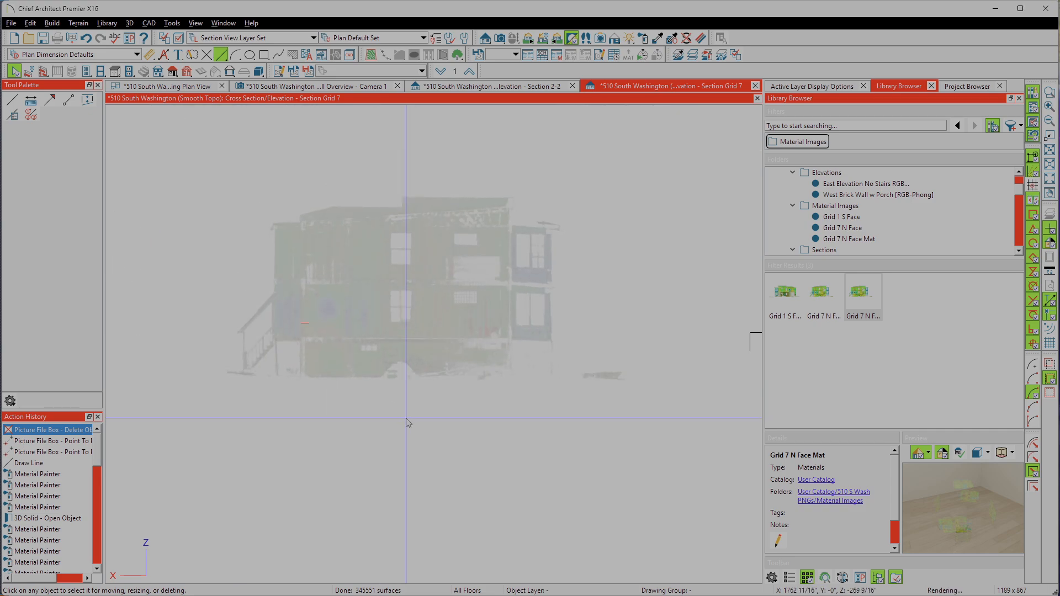
double_click(295, 278)
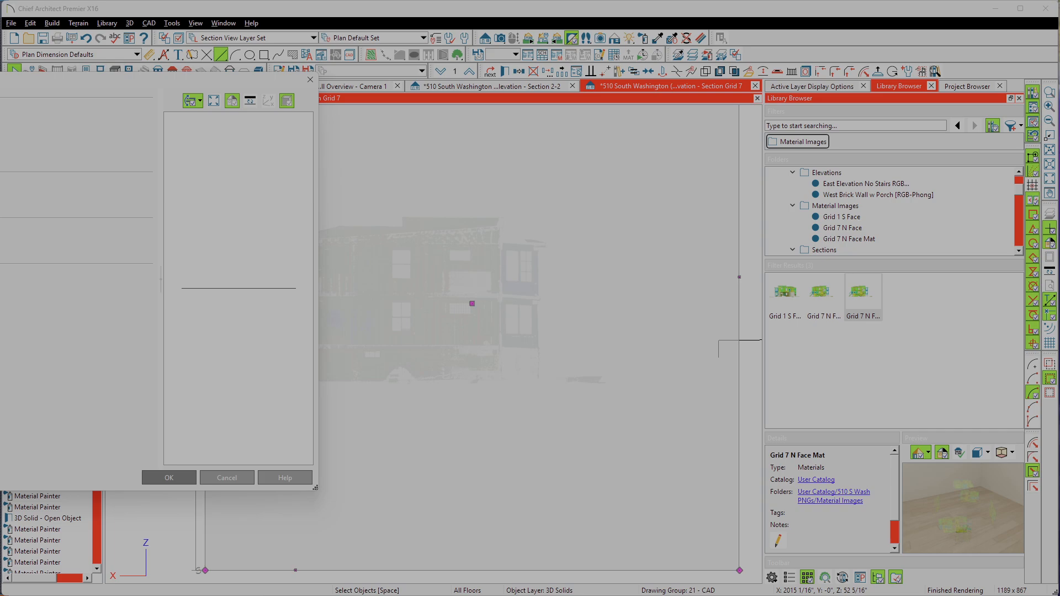
click(240, 480)
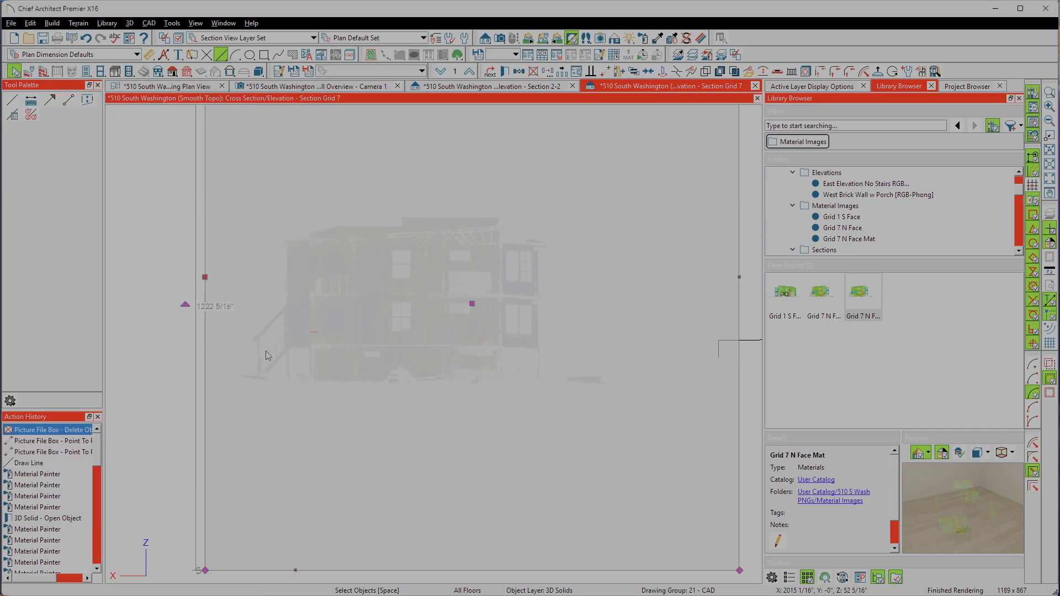
Step: Move the semi-transparent scan solid point to point from its reference line's end to the outer face of the model's stair-side brick wall
scroll(192, 342, down, 3)
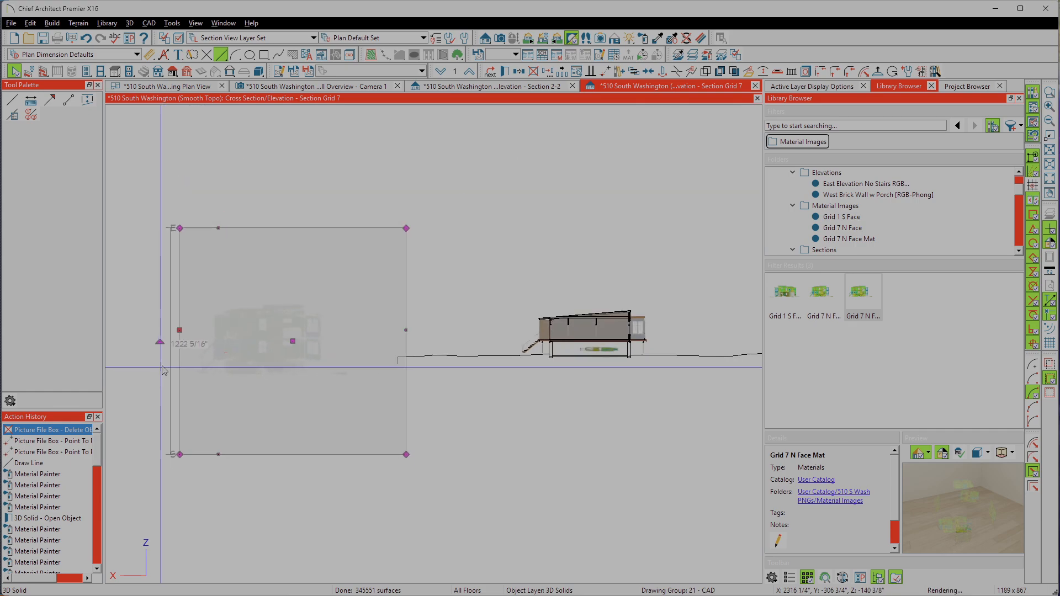
scroll(348, 315, up, 2)
scroll(335, 315, down, 3)
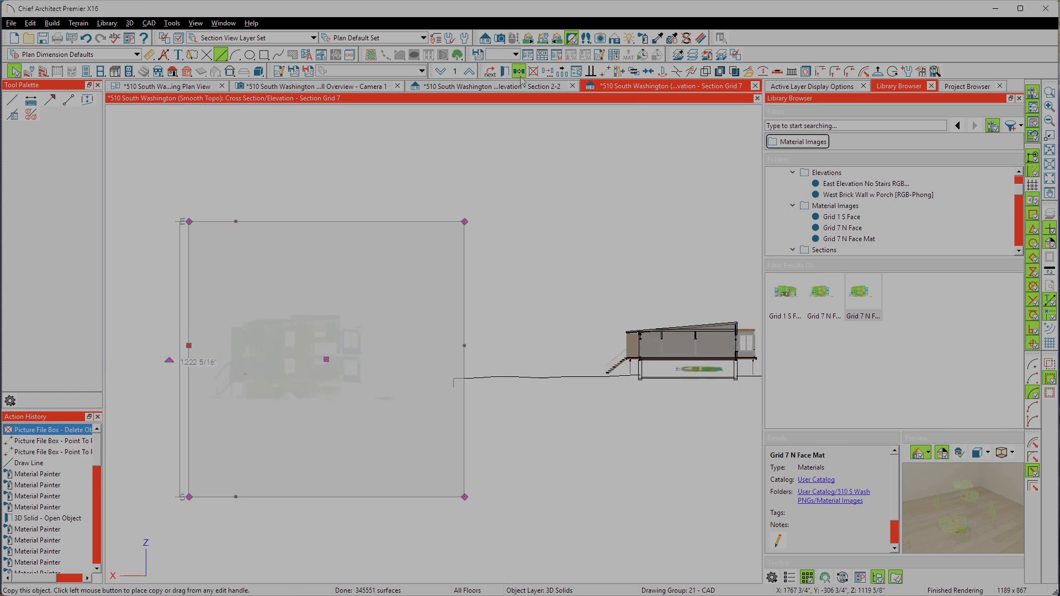
click(604, 73)
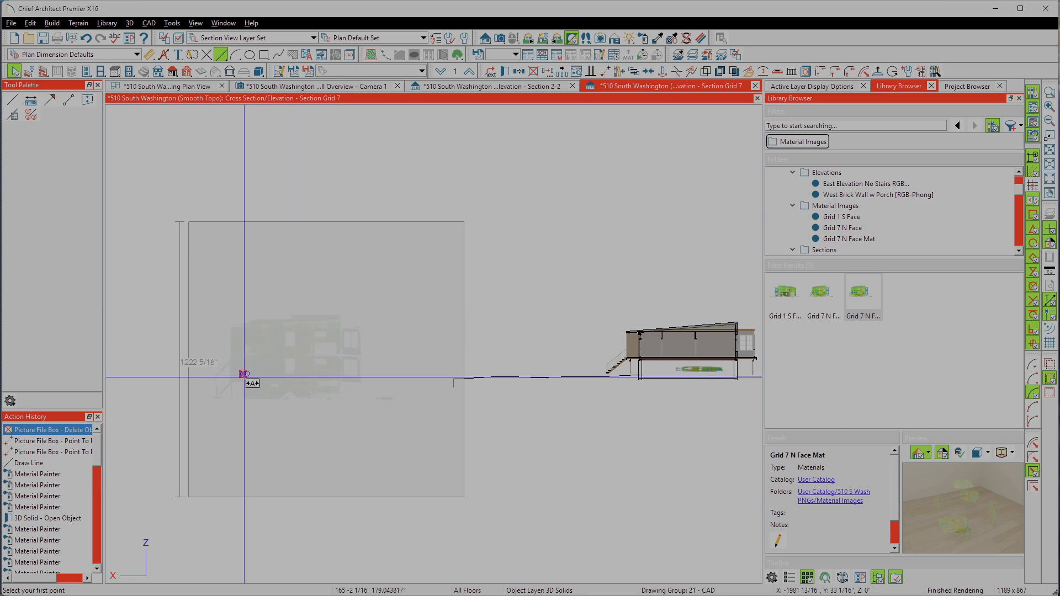
scroll(243, 365, down, 1)
scroll(649, 334, up, 6)
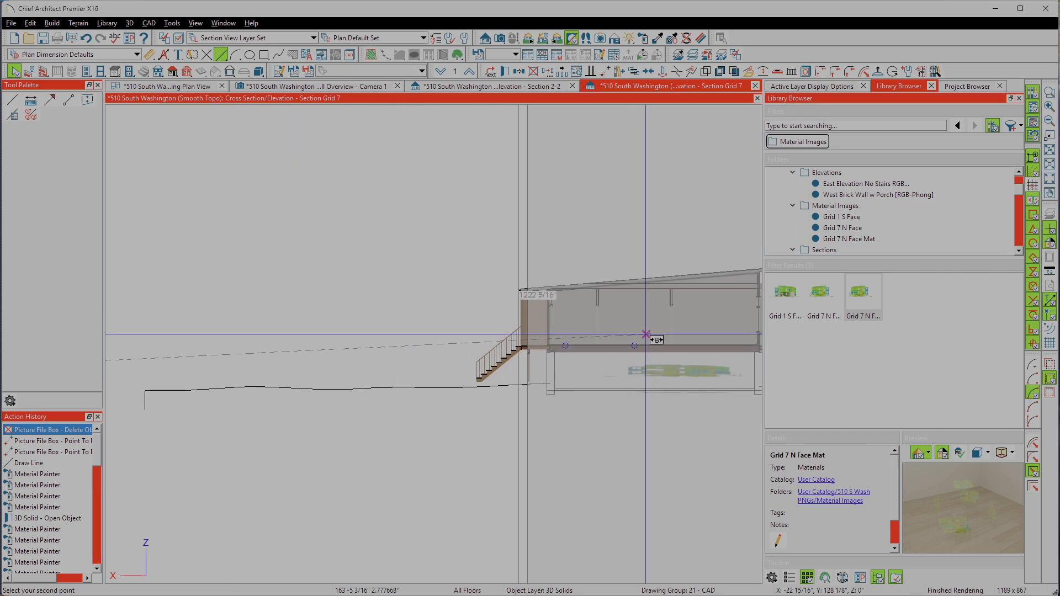
scroll(649, 334, up, 5)
scroll(409, 315, down, 1)
scroll(421, 315, down, 5)
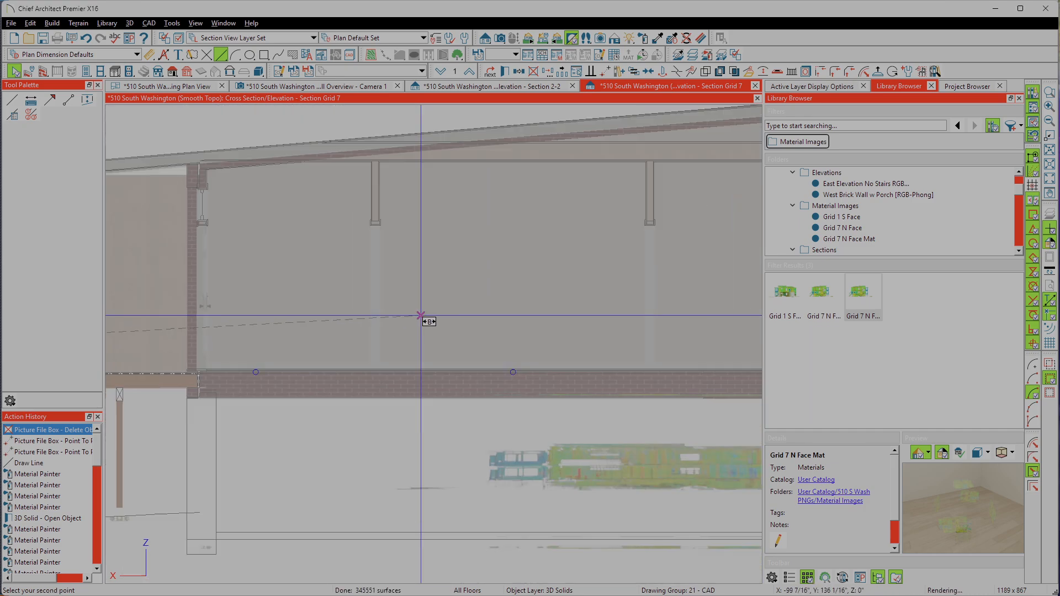
scroll(255, 311, up, 8)
scroll(237, 337, up, 1)
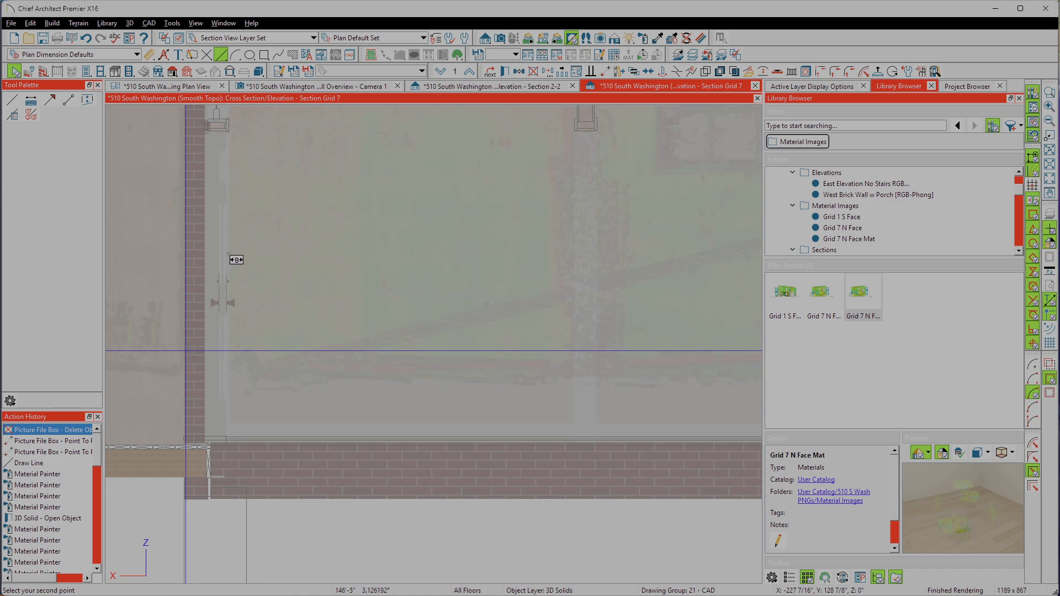
scroll(236, 259, down, 6)
click(190, 216)
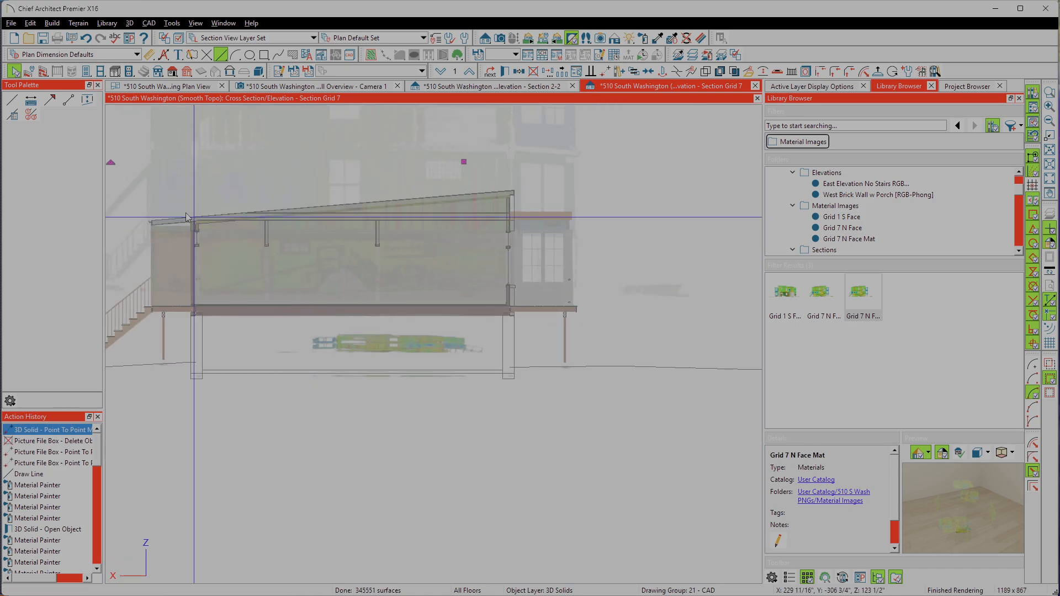
Step: Lower the scan solid point to point by about 8'-6", from the scanned deck edge near the wall head to the modelled deck at the brick wall
scroll(188, 217, up, 8)
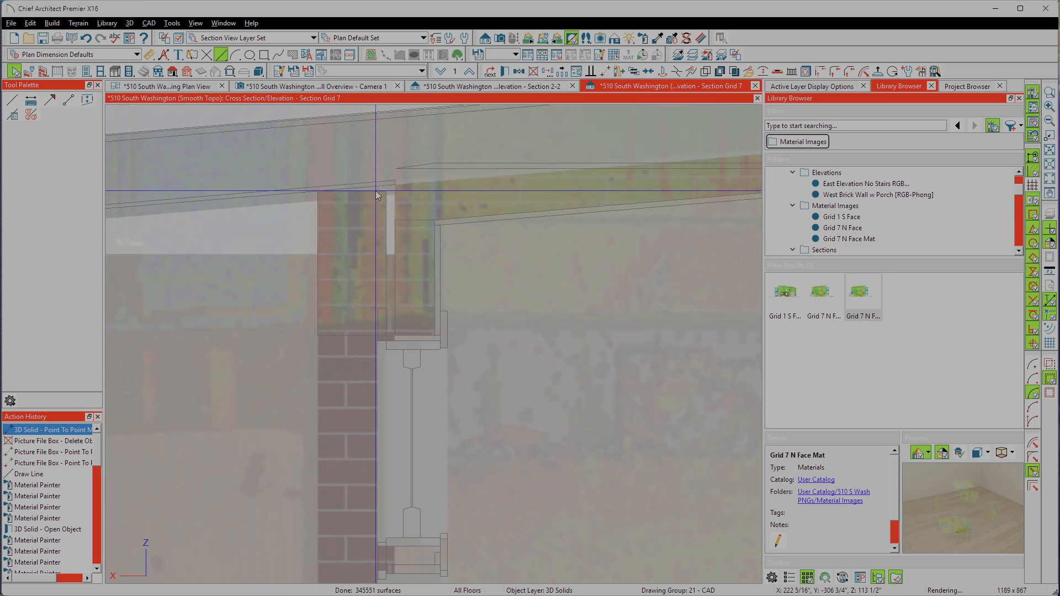
scroll(365, 192, up, 8)
scroll(429, 310, down, 9)
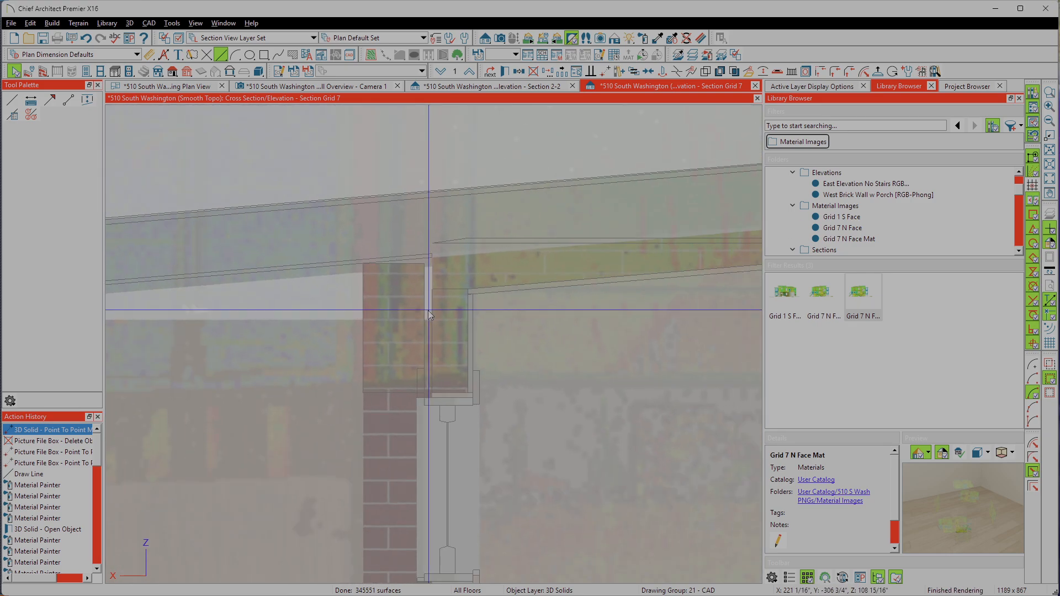
scroll(359, 439, up, 4)
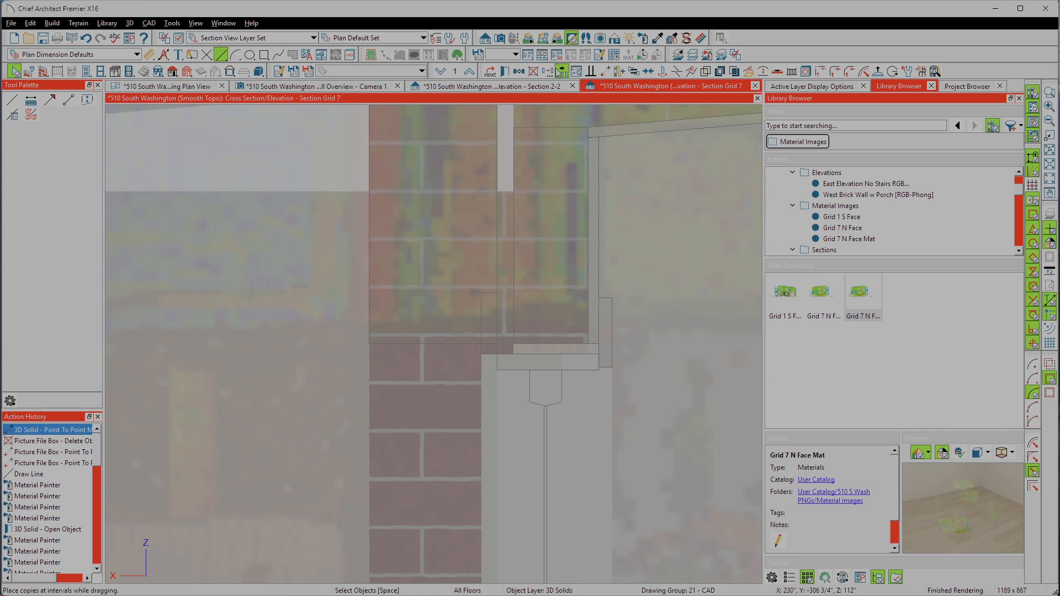
click(607, 72)
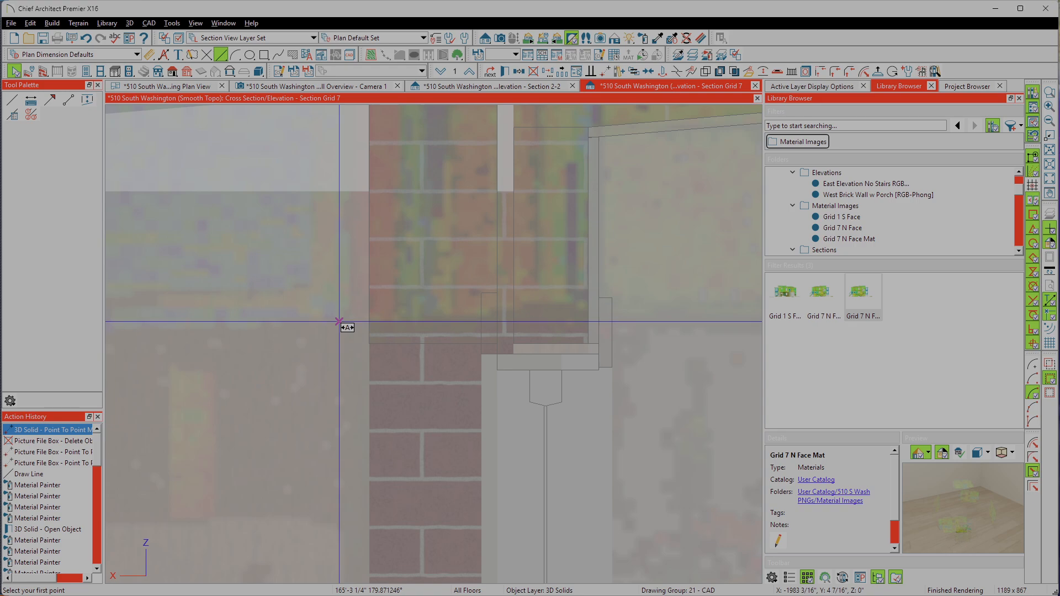
scroll(339, 322, down, 6)
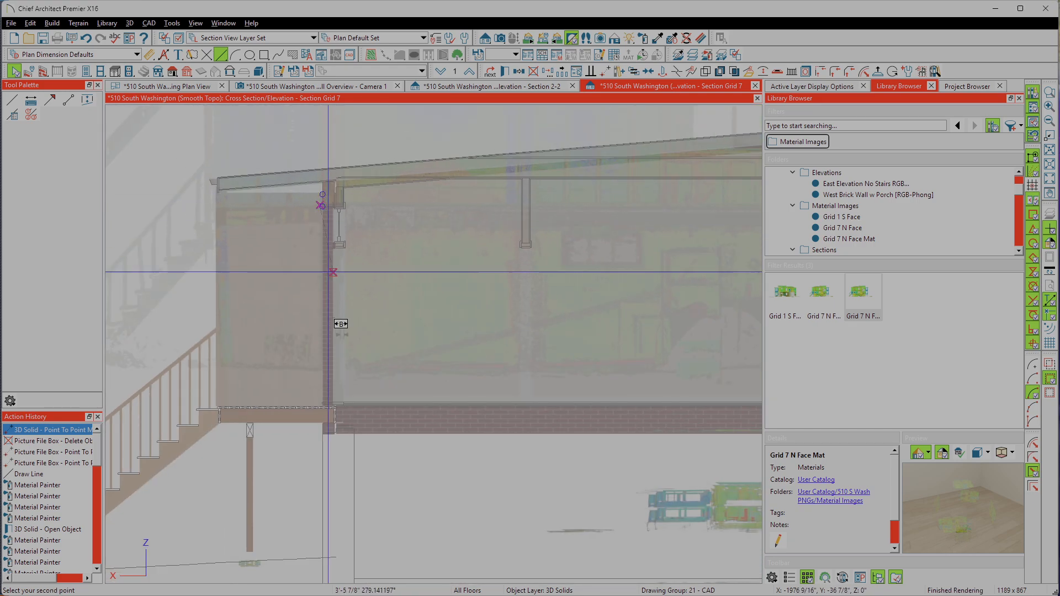
click(322, 409)
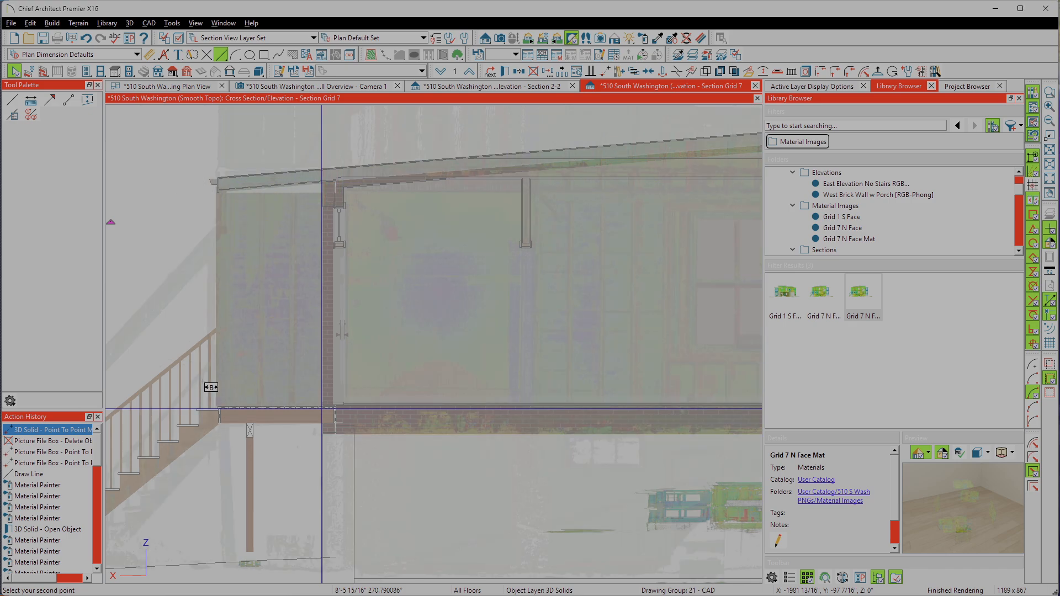
Step: Deselect the scan solid and examine how it lines up with the modelled porch, its doors and the adjoining brick wall
scroll(319, 301, down, 4)
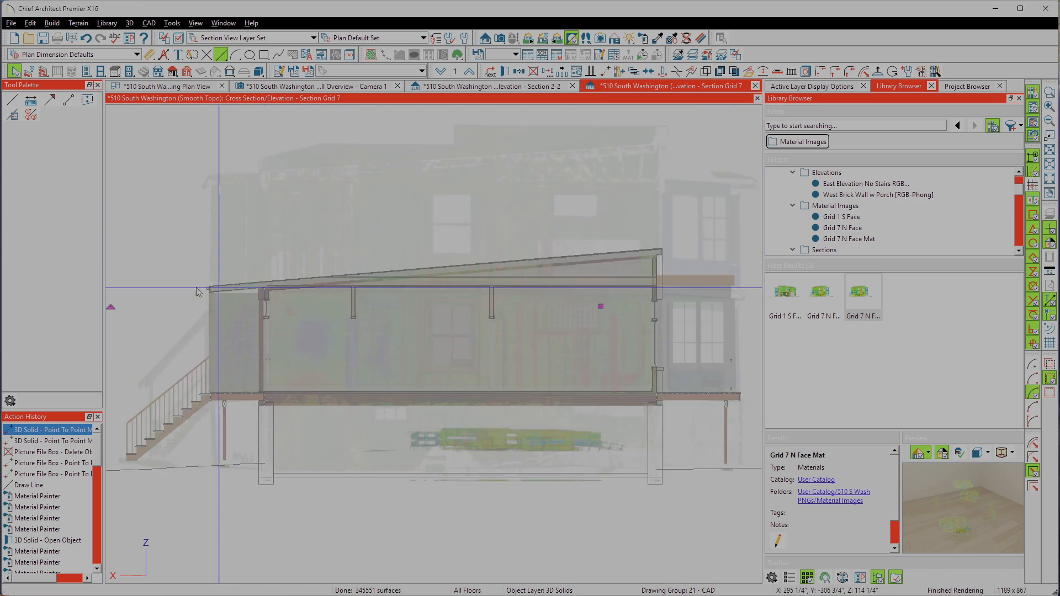
scroll(699, 345, down, 2)
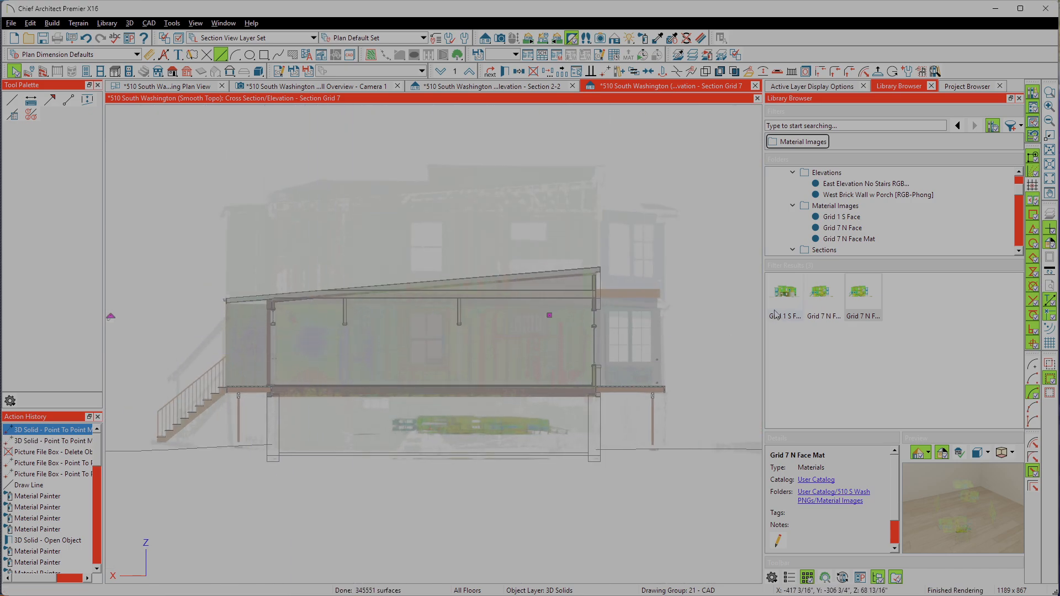
scroll(701, 325, up, 4)
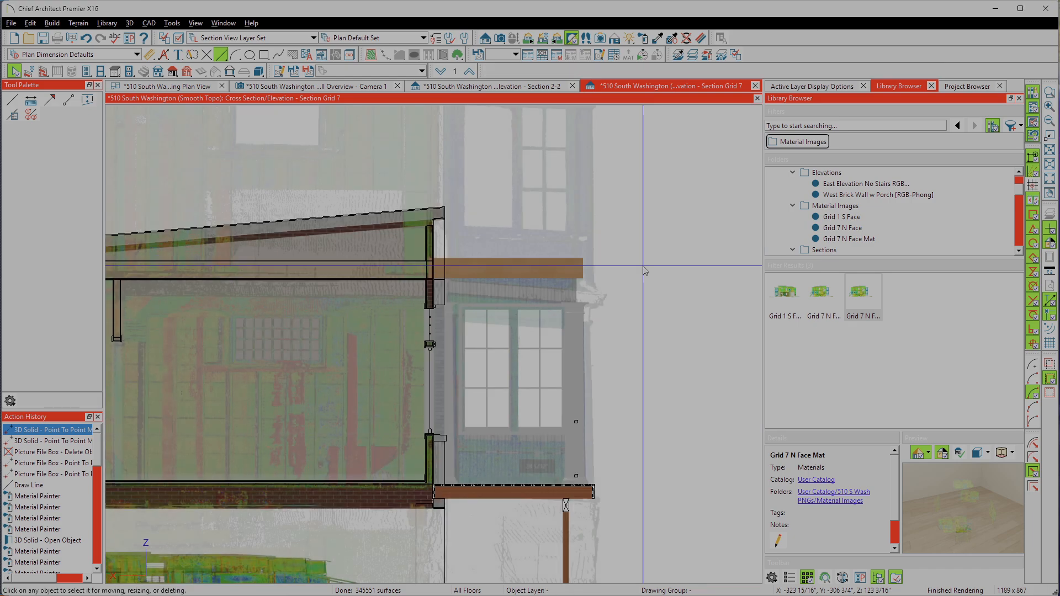
scroll(722, 298, up, 1)
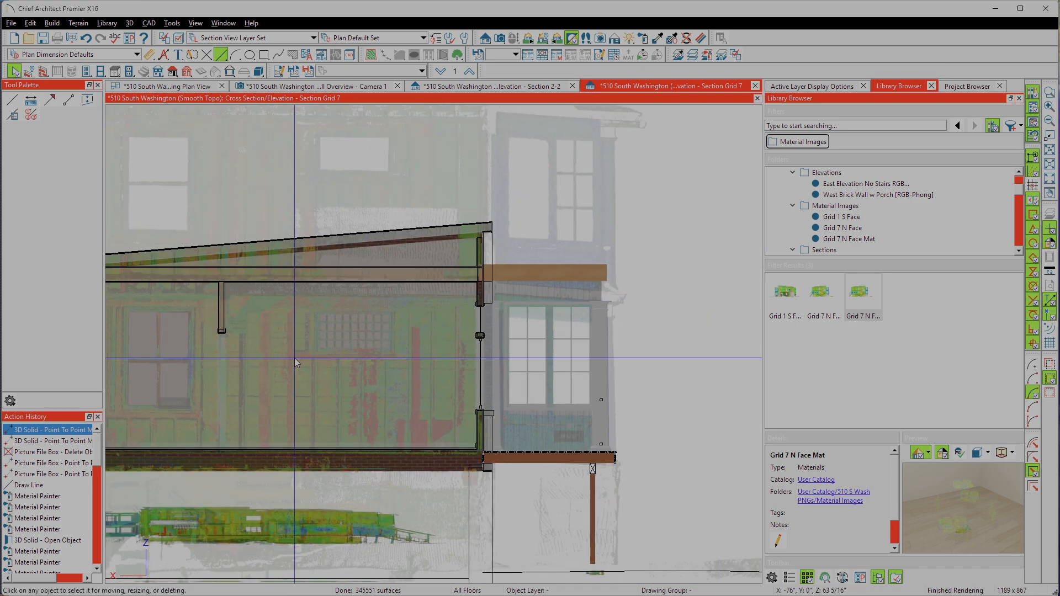
scroll(605, 288, down, 1)
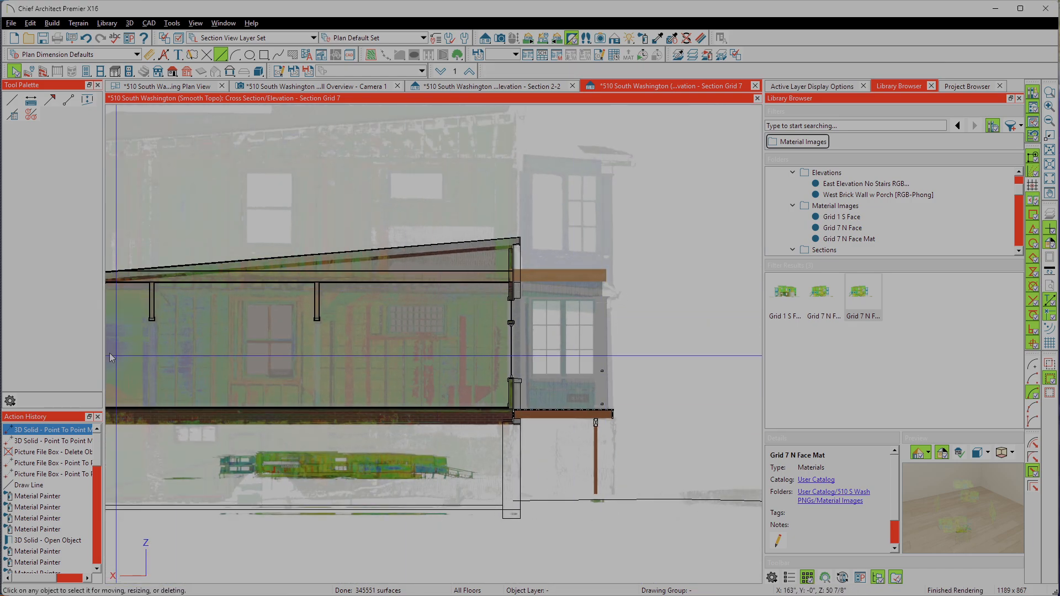
scroll(544, 342, up, 3)
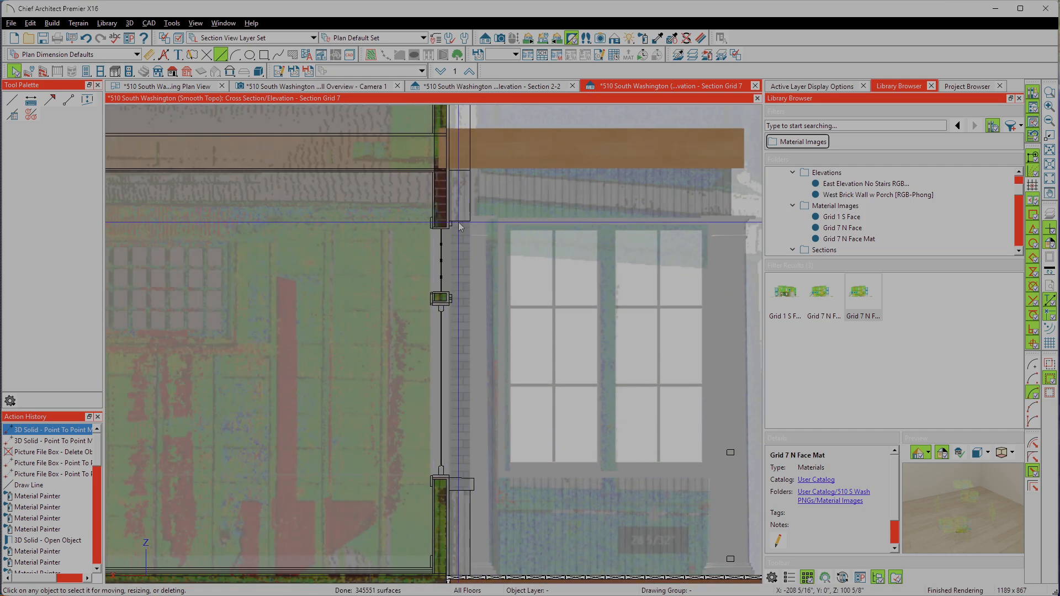
scroll(454, 218, up, 3)
scroll(551, 293, down, 6)
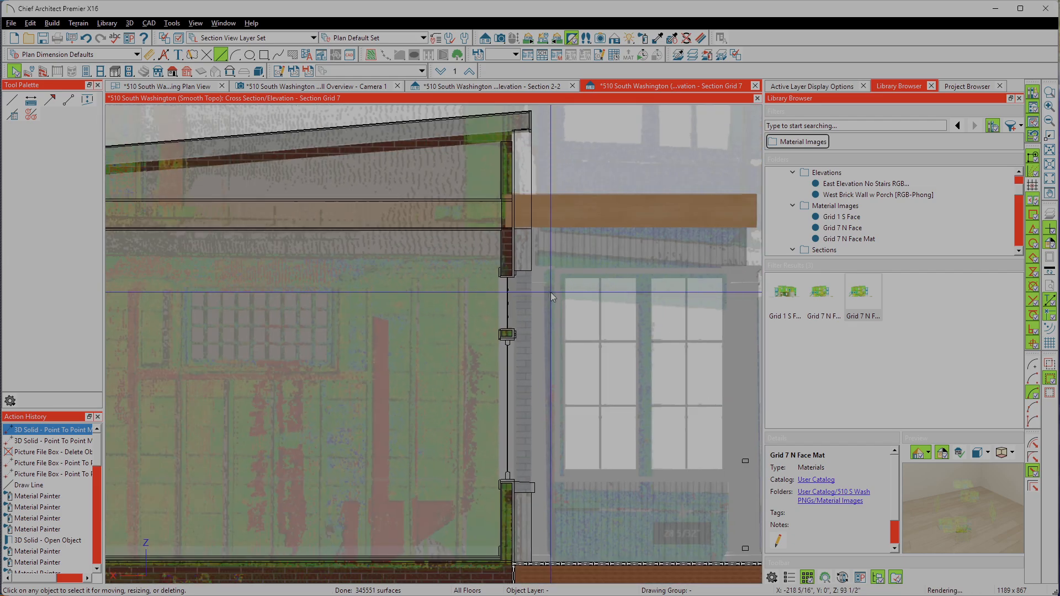
Step: Inspect the semi-transparent scan against the stair-side brick wall, deck and stairs, and across the whole section
scroll(191, 306, up, 3)
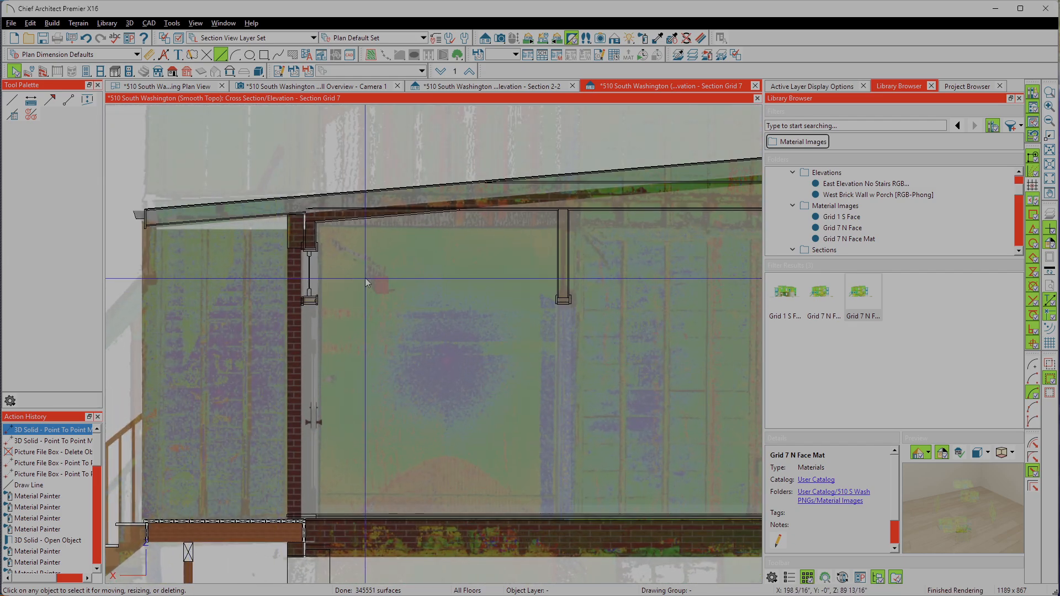
scroll(330, 436, up, 4)
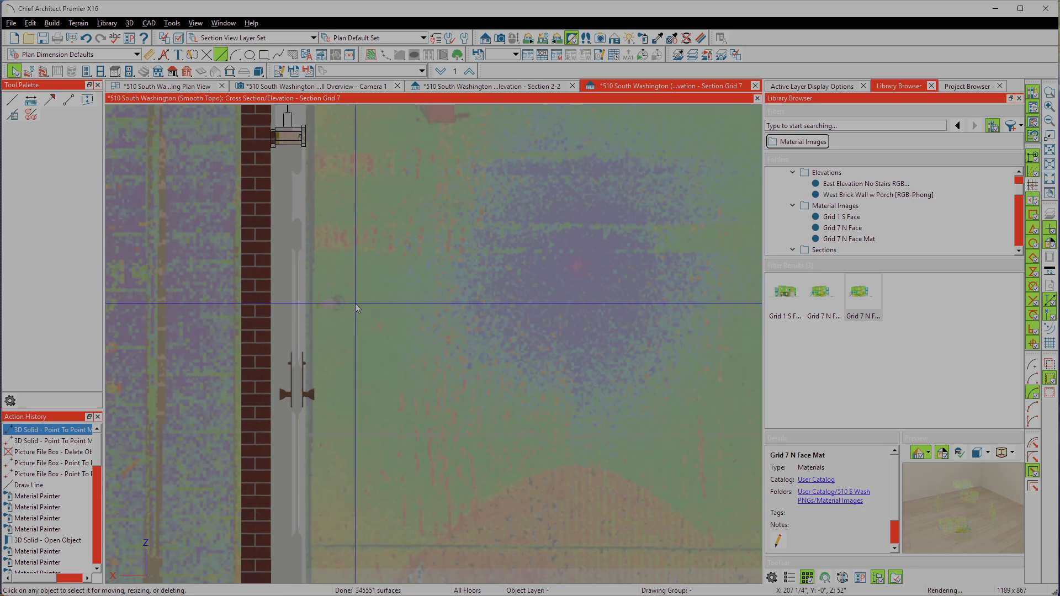
scroll(356, 304, down, 4)
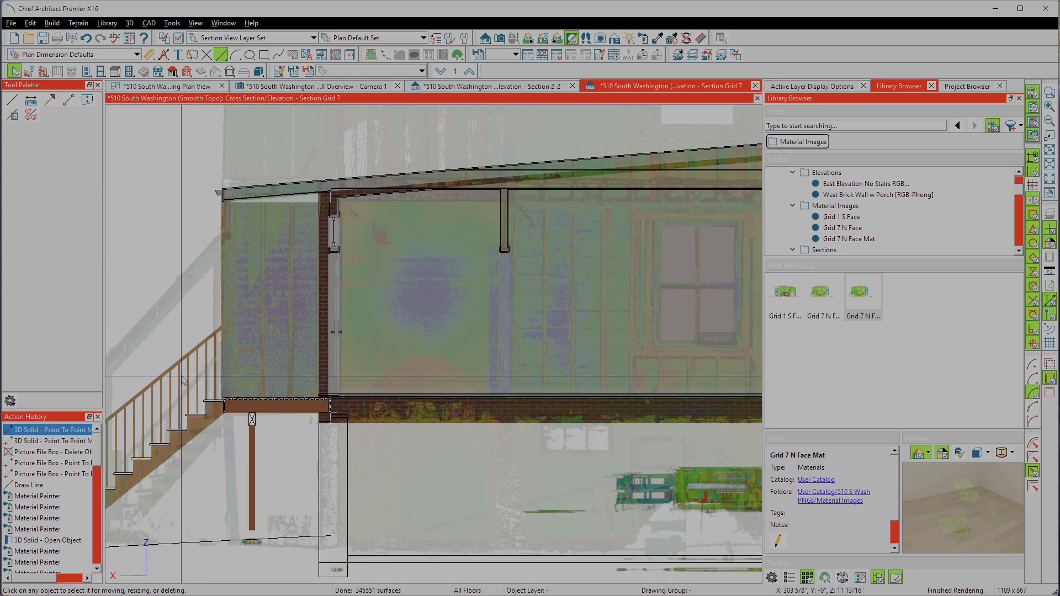
scroll(162, 324, down, 4)
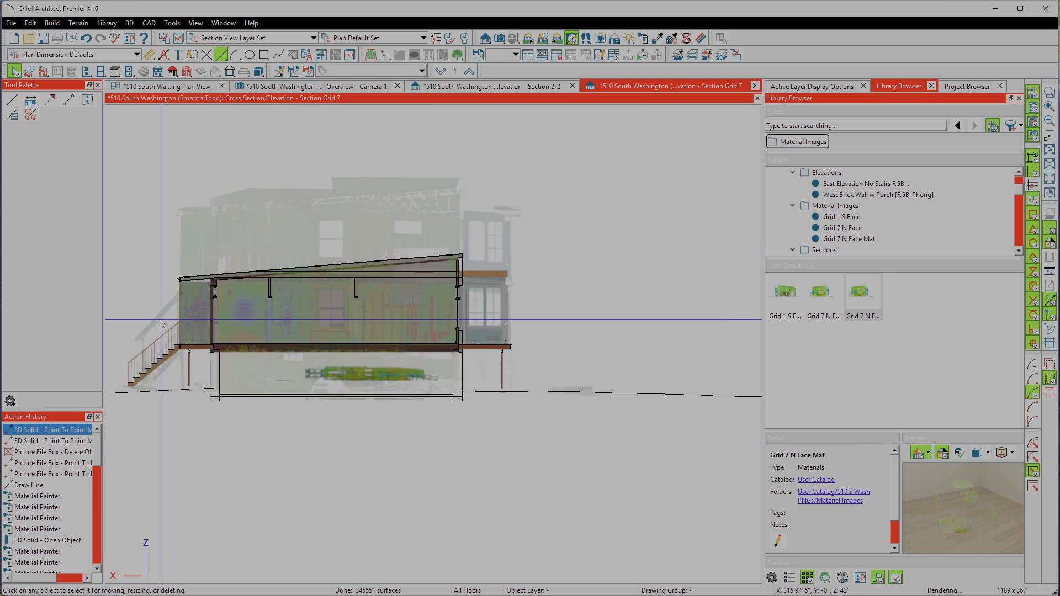
scroll(379, 373, up, 3)
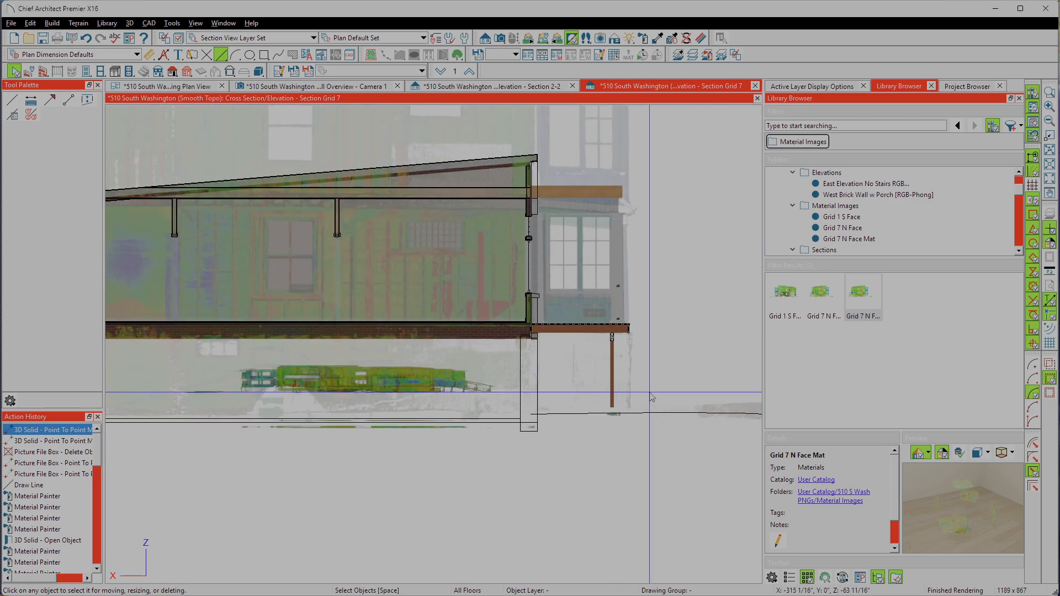
scroll(673, 326, down, 2)
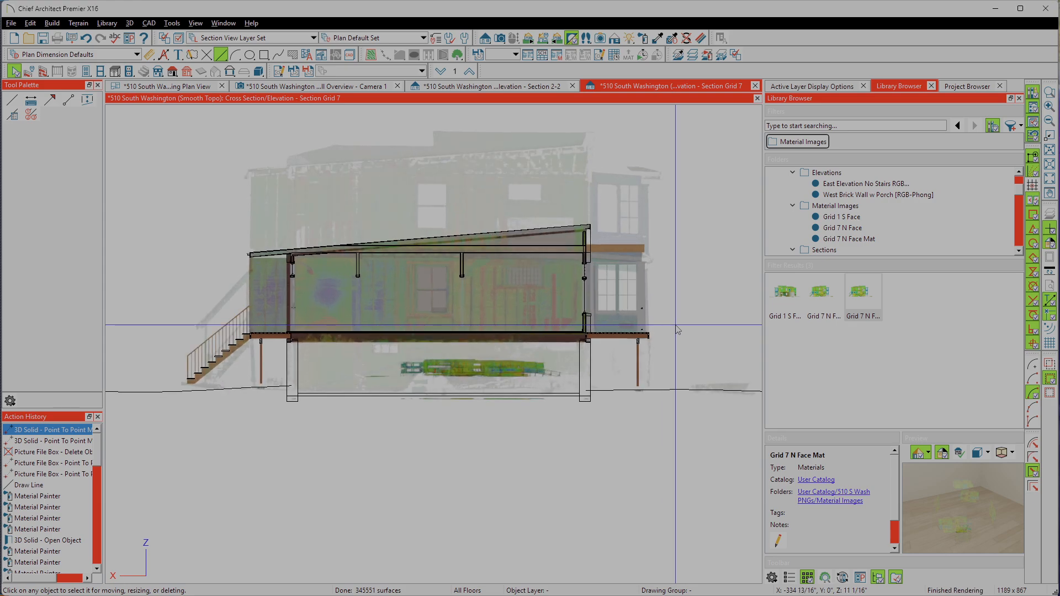